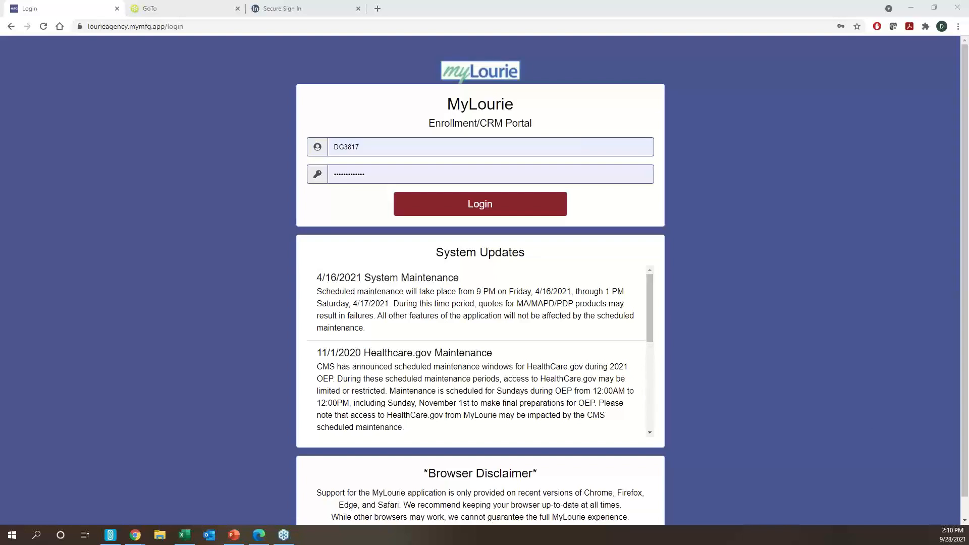
- Sign in to MyLourie and look over the agent dashboard's enrollment statistics charts
click(504, 213)
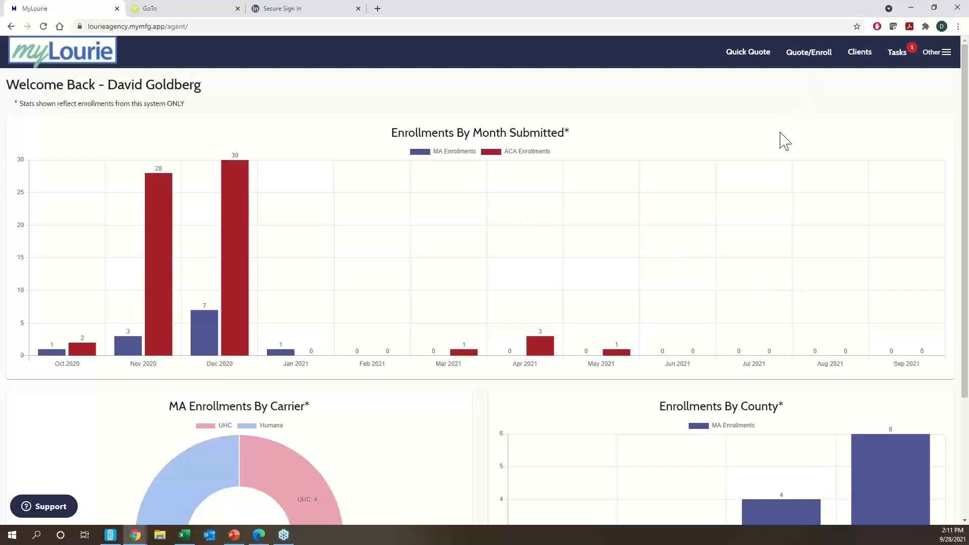
scroll(300, 412, down, 1)
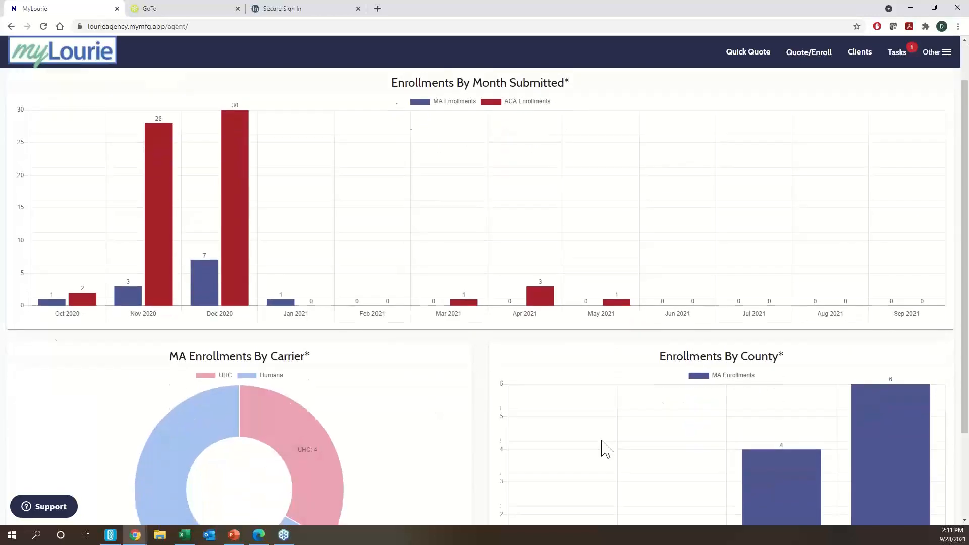
scroll(601, 449, up, 1)
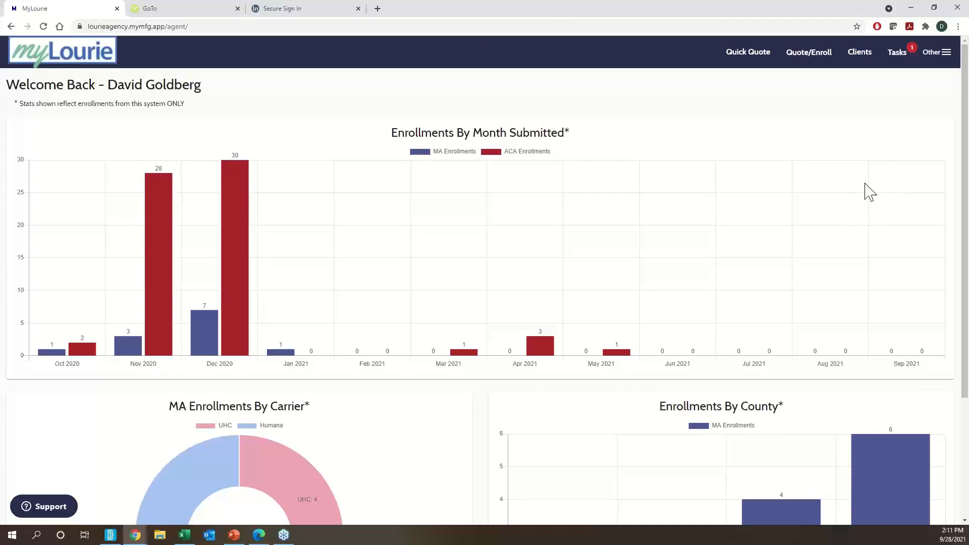
- Go to Start a New Quote from the Quote/Enroll navigation
click(764, 54)
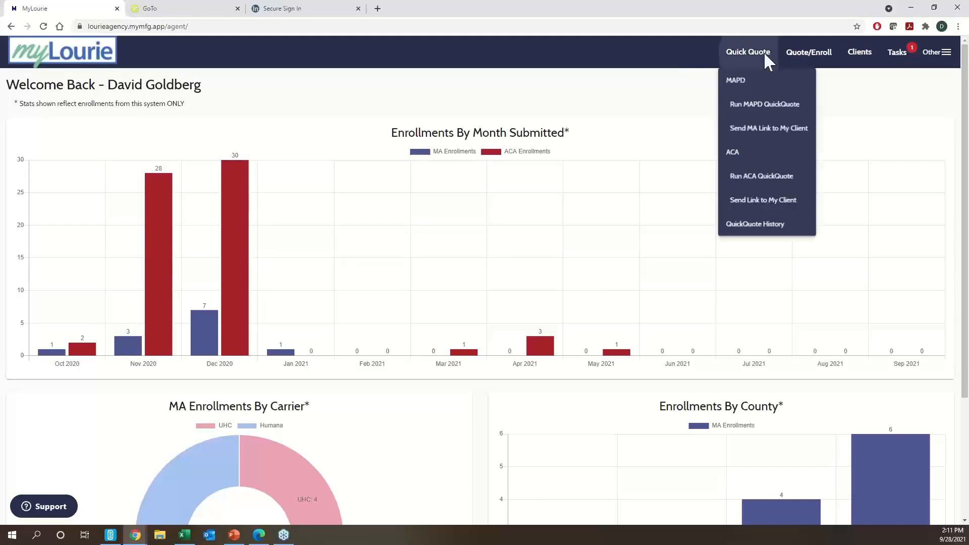
click(817, 54)
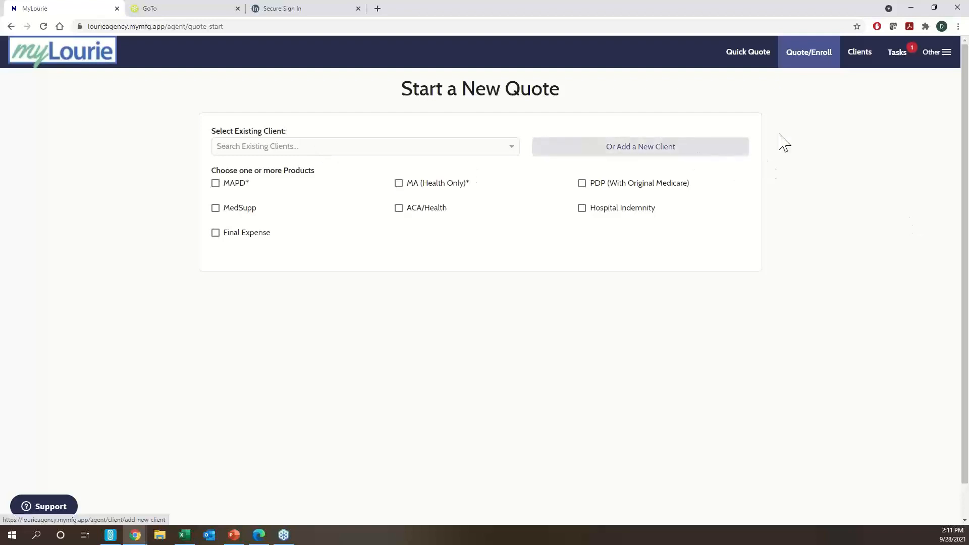
mouse_move(860, 66)
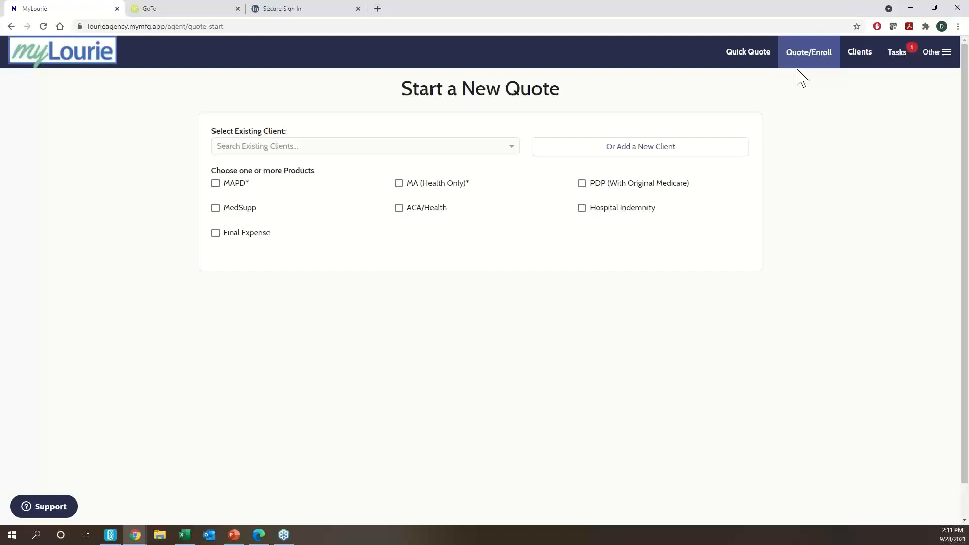
- Add a new client, entering the client's first and last name and gender Male
click(662, 154)
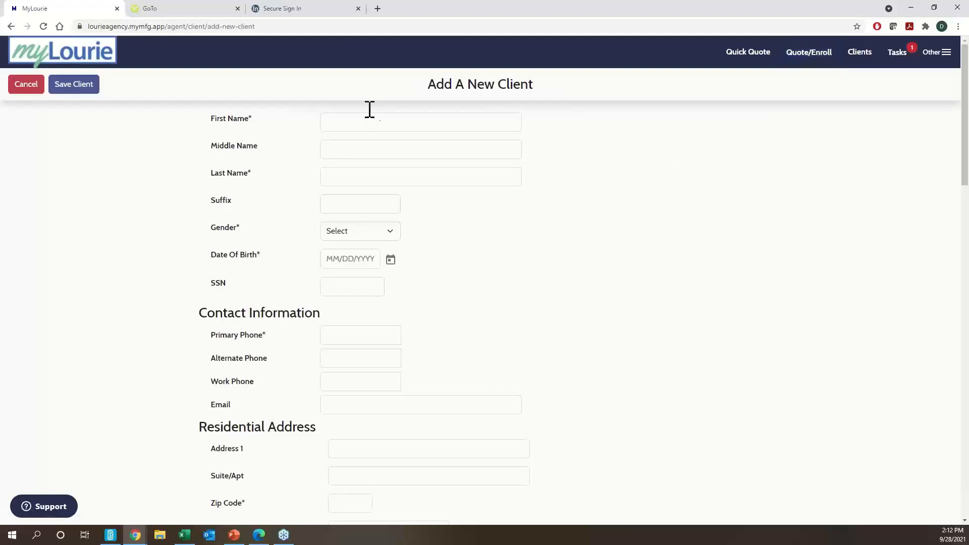
click(394, 121)
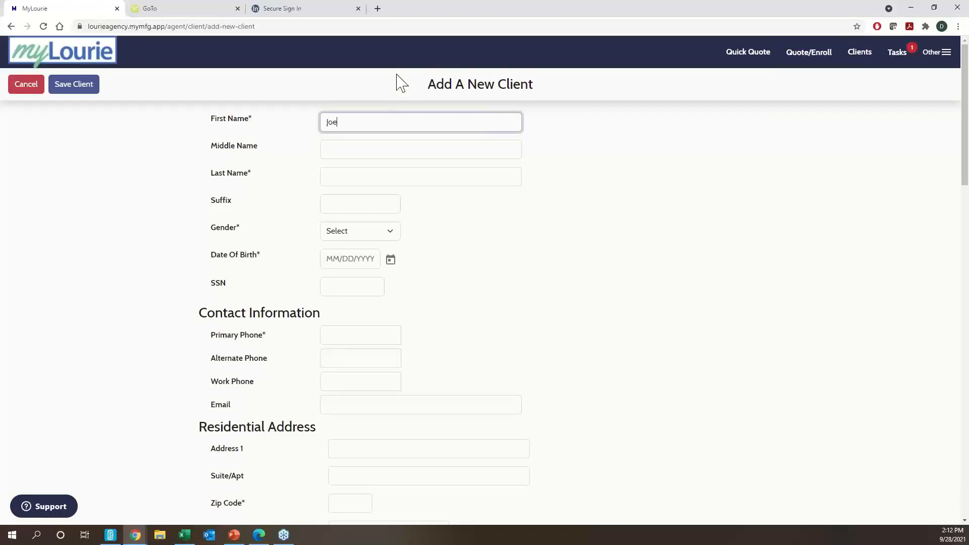
key(Tab)
key(Tab)
text(T)
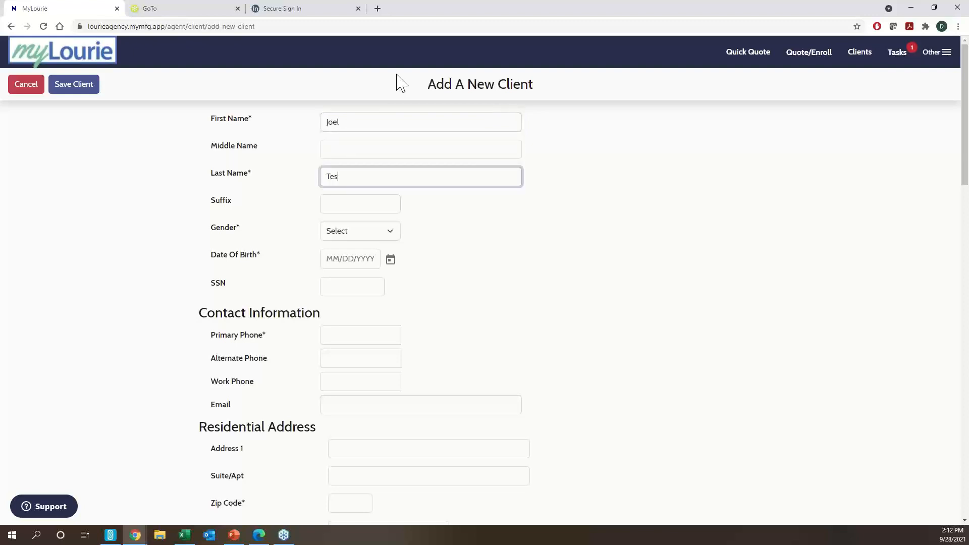
key(Tab)
key(Tab)
click(366, 231)
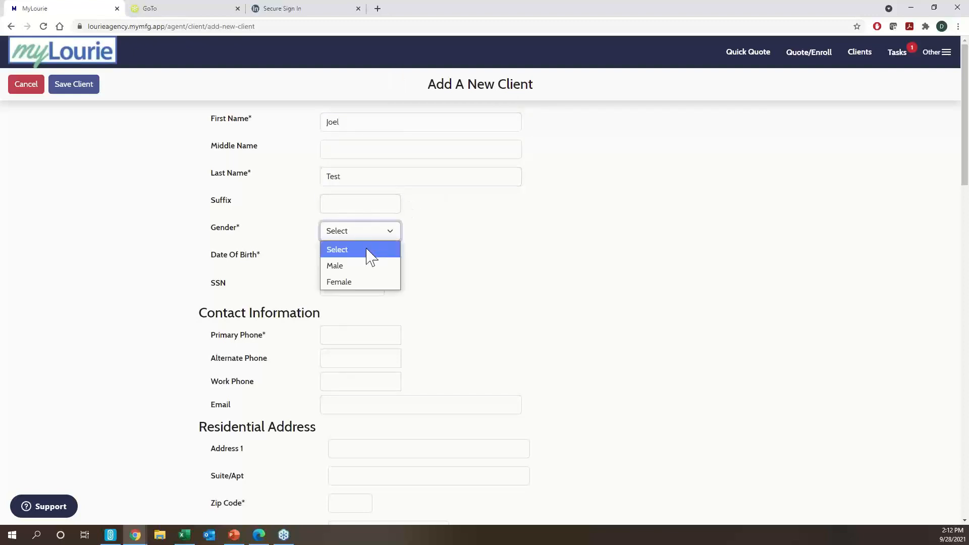
click(359, 264)
- Fill in the client's date of birth and primary phone number
click(363, 261)
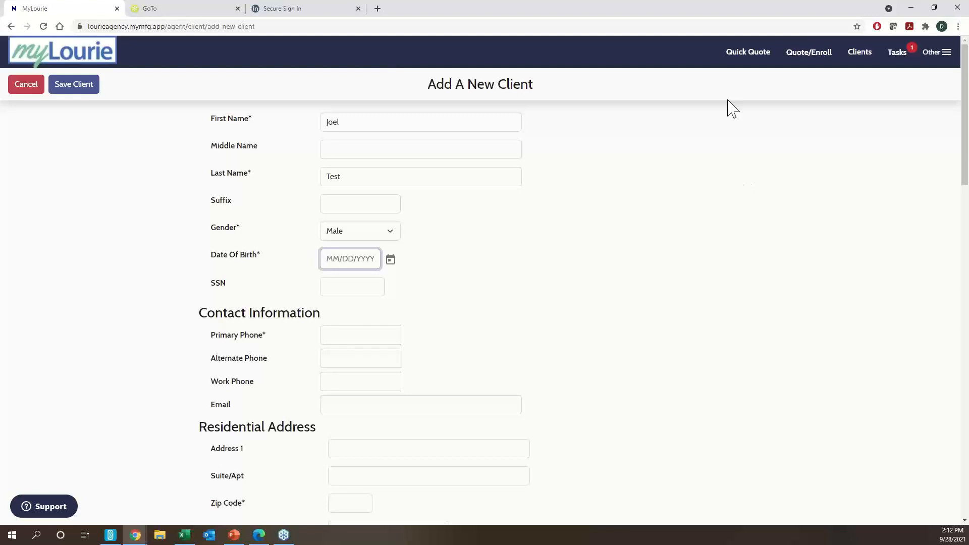
text(10/10/1956)
click(382, 287)
click(365, 336)
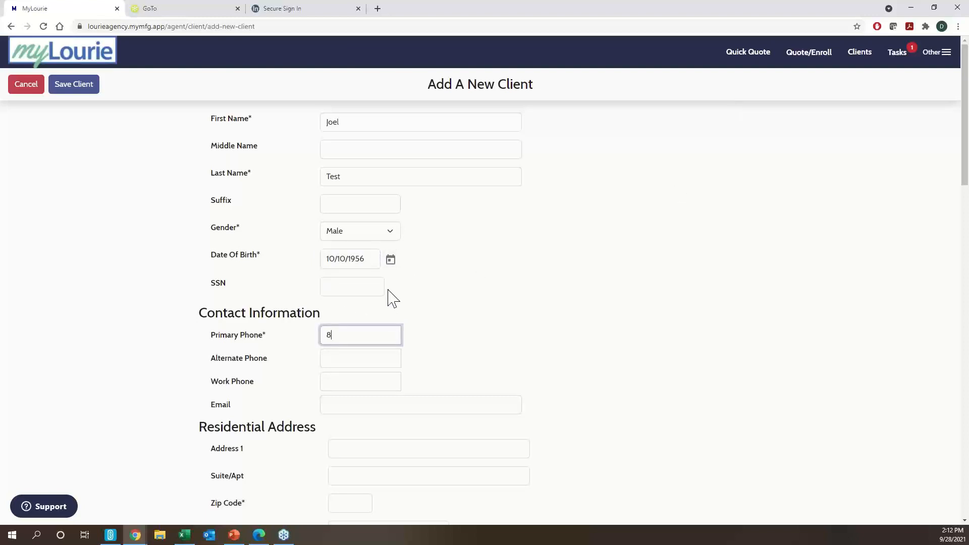
key(Tab)
key(Tab)
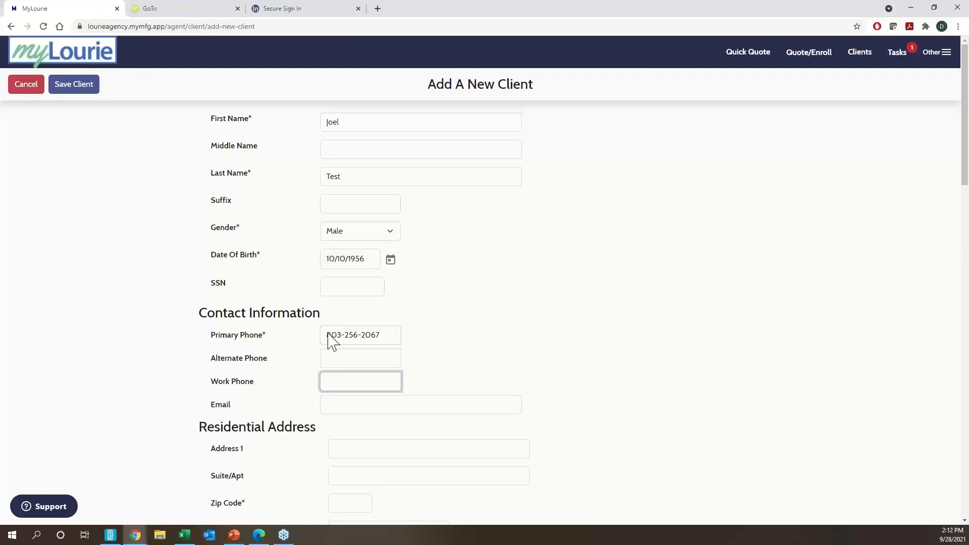
- Enter the client's residential street, suite and ZIP code, letting city, state and county auto-fill
scroll(372, 408, down, 1)
click(367, 399)
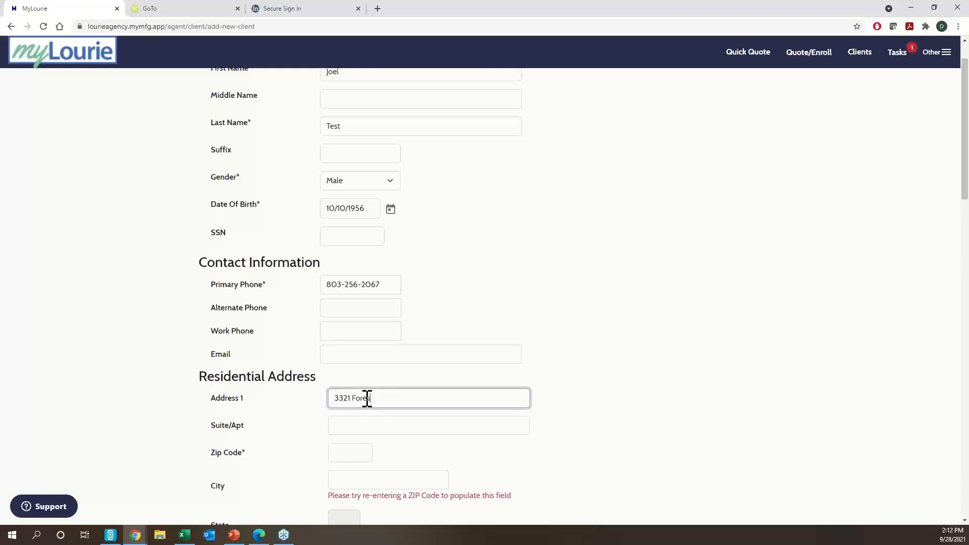
key(Tab)
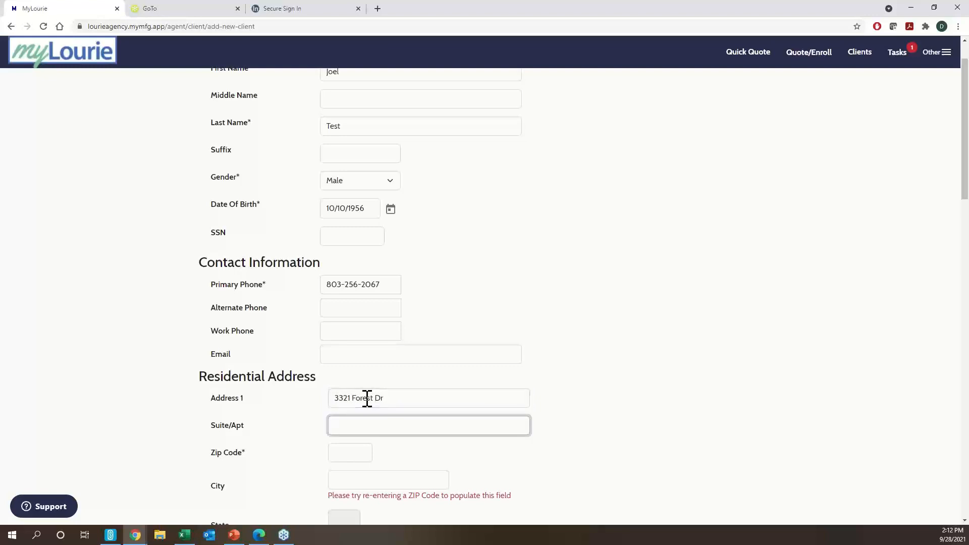
key(Tab)
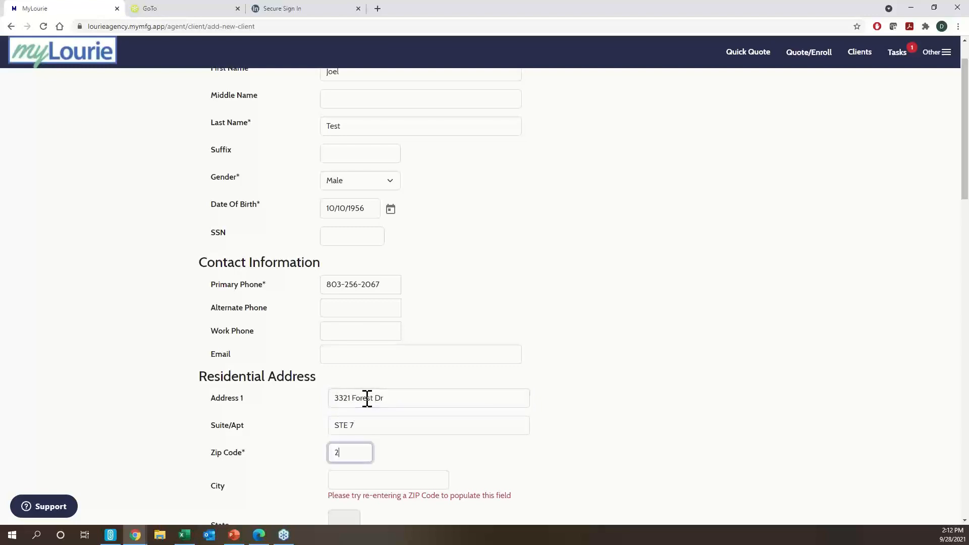
scroll(361, 401, down, 2)
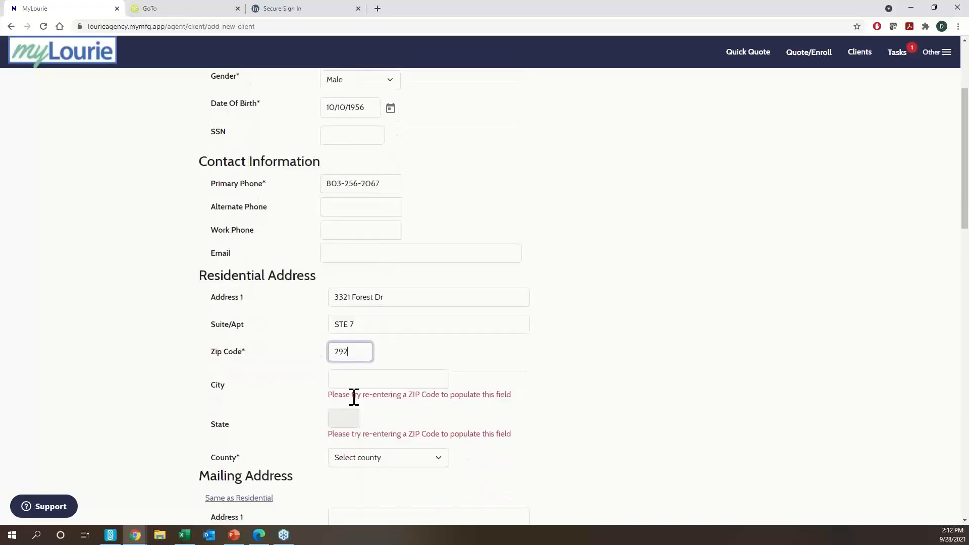
text(29204)
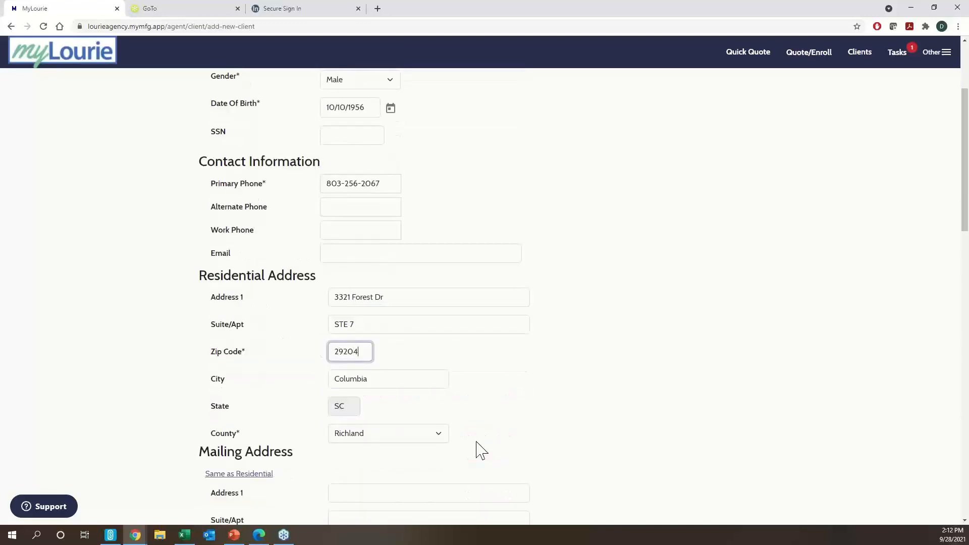
double_click(360, 379)
click(378, 439)
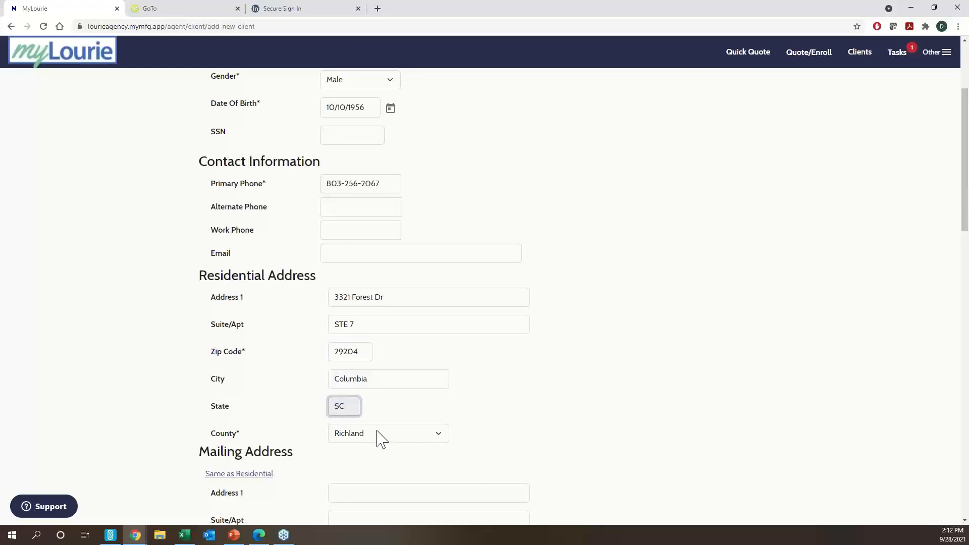
scroll(504, 416, down, 3)
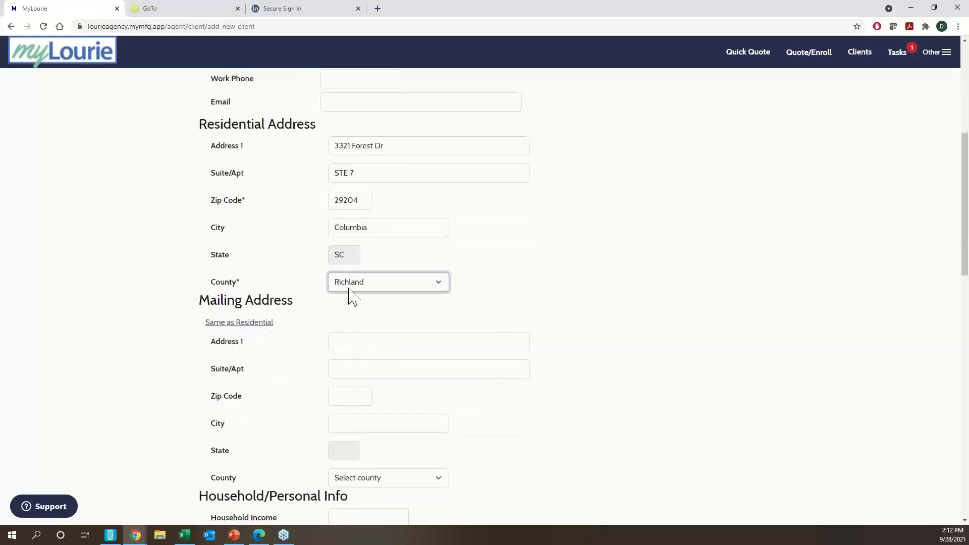
- Set the mailing address to Same as Residential
click(230, 324)
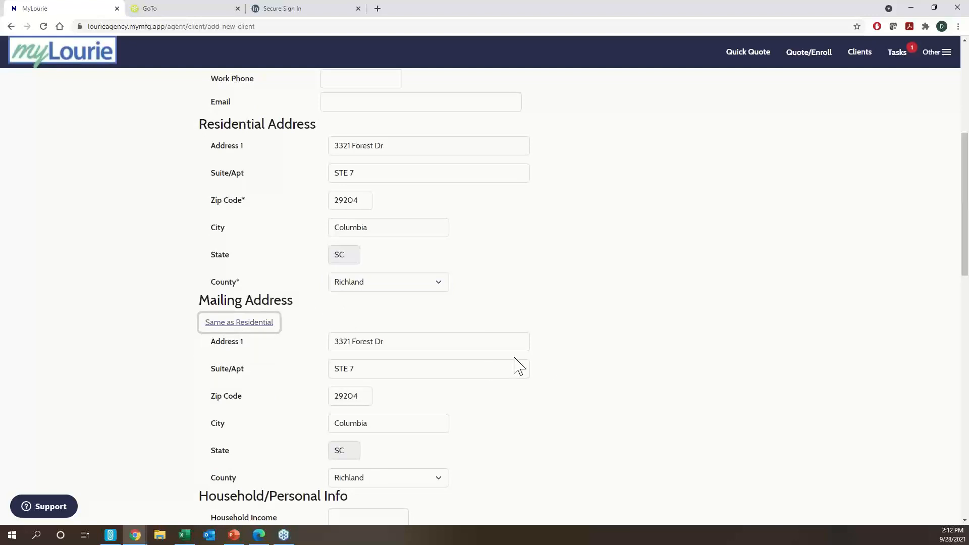
scroll(519, 367, down, 5)
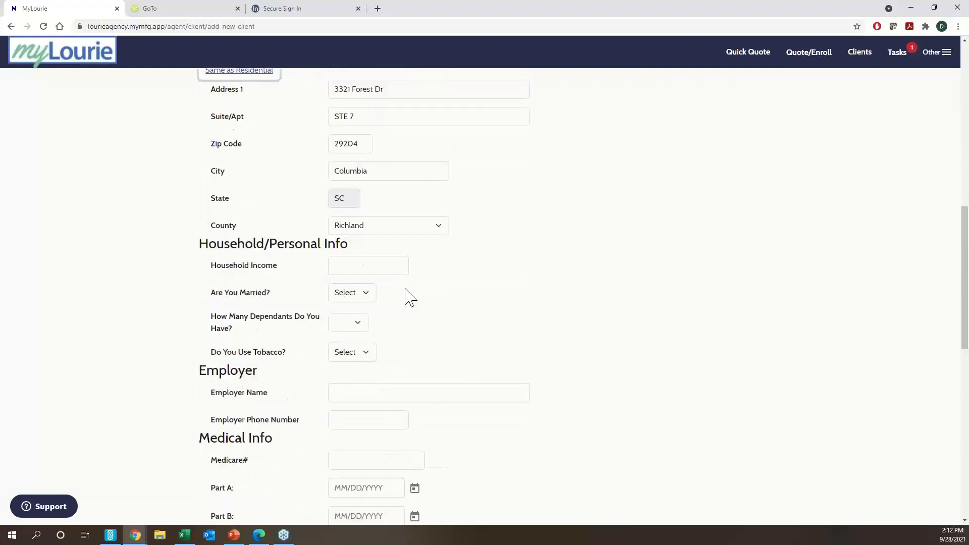
scroll(422, 177, up, 1)
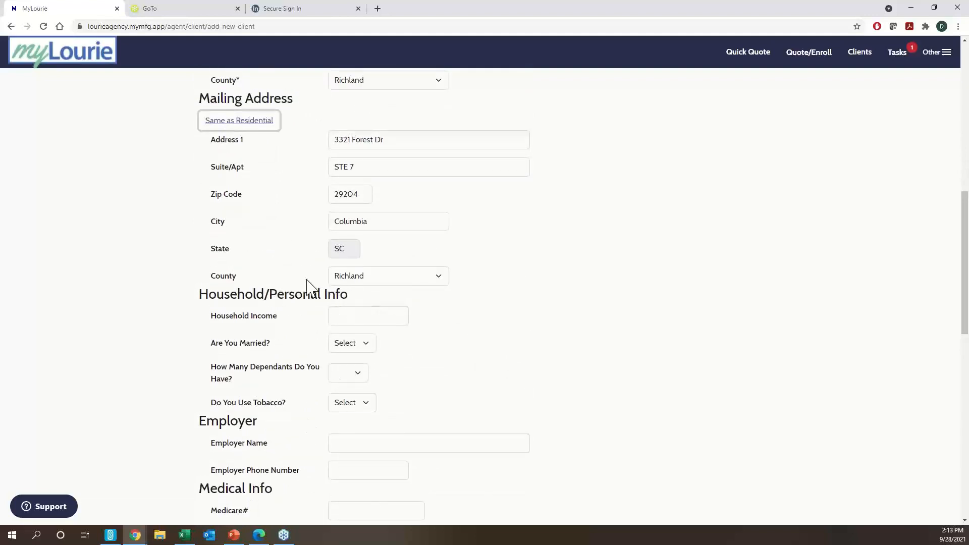
scroll(306, 308, down, 2)
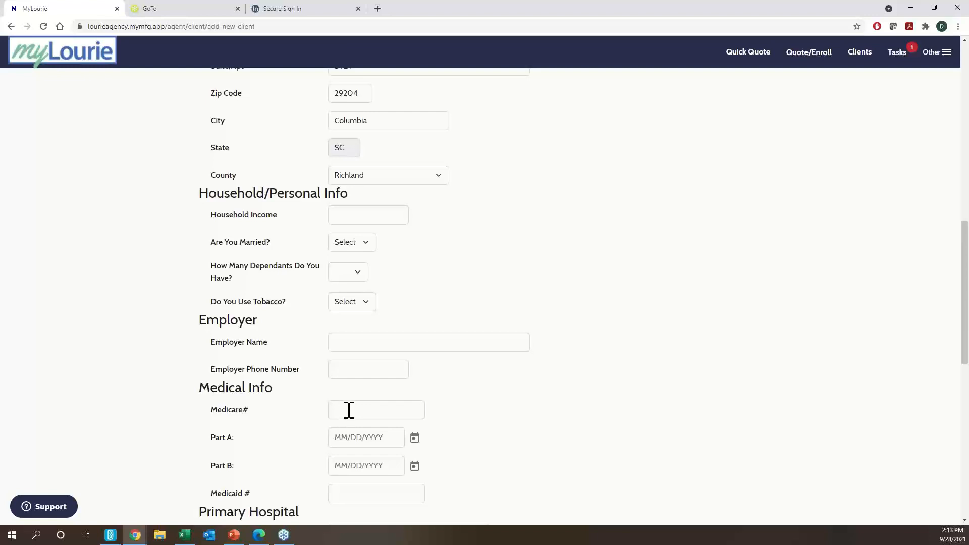
- Enter 10/01/2021 as both the Medicare Part A and Part B dates
click(356, 435)
text(1)
key(Tab)
text(1)
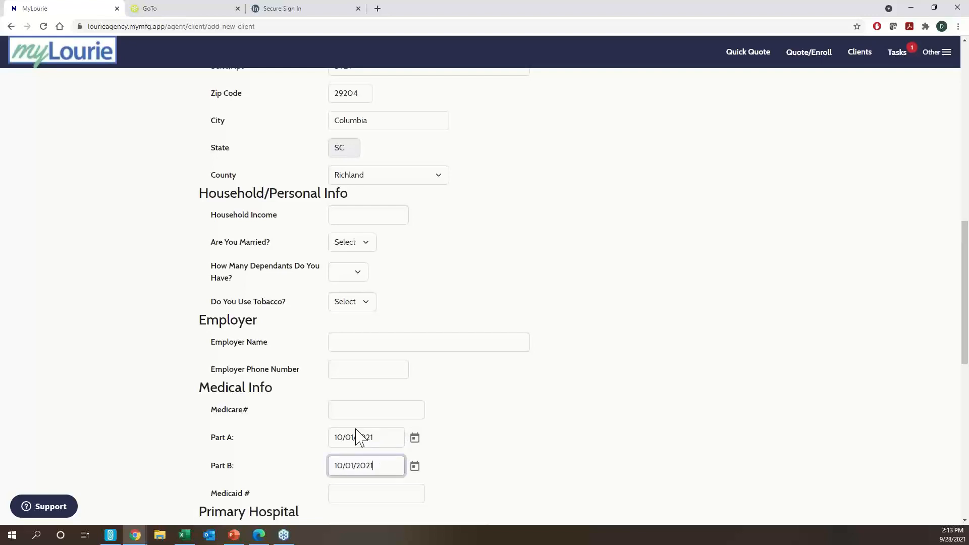
scroll(361, 384, down, 5)
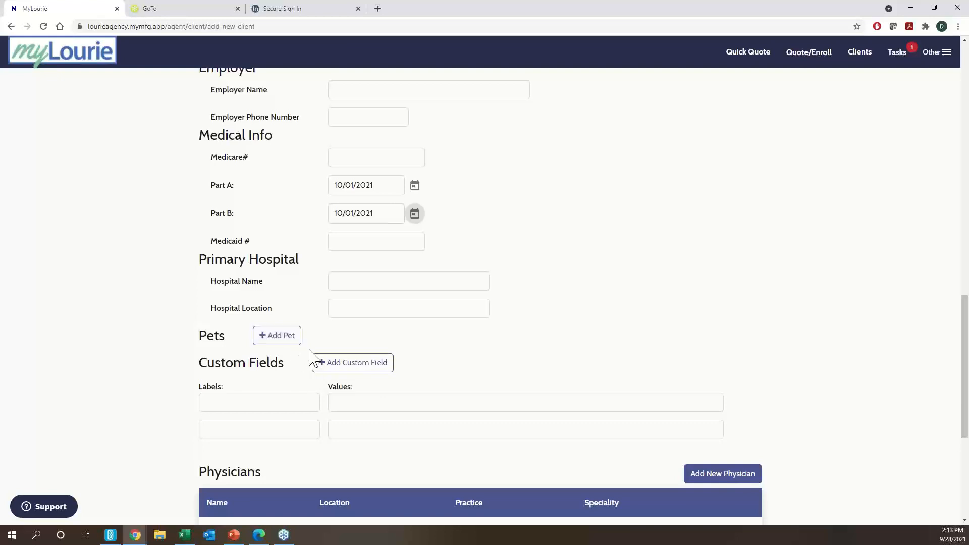
scroll(309, 359, down, 3)
scroll(313, 359, down, 3)
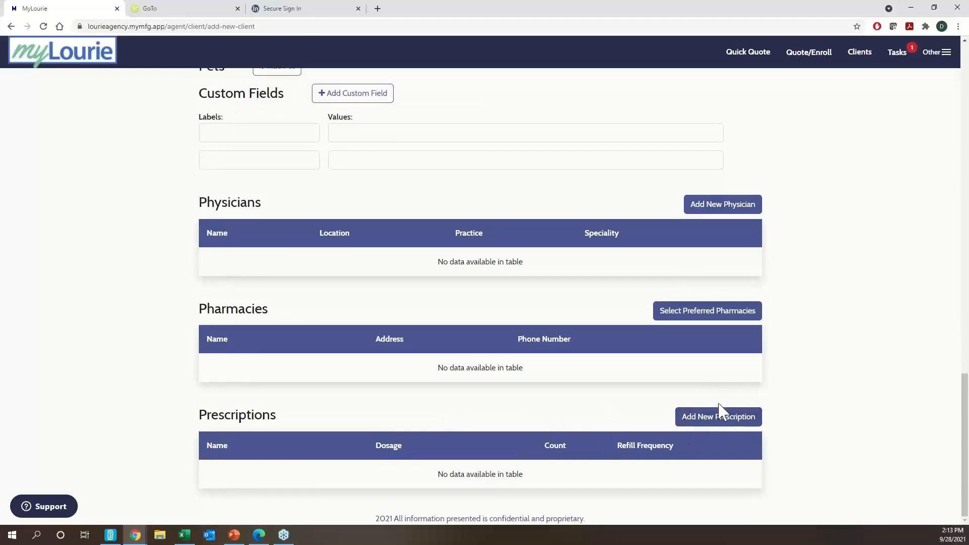
- Add amlodipine besylate TAB 5MG, count 30, refilled monthly
click(715, 427)
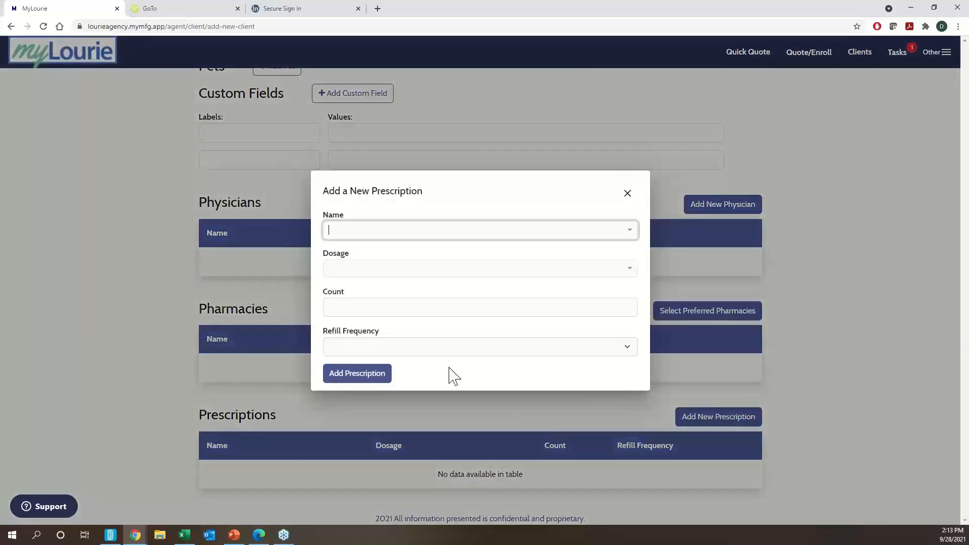
text(amlo)
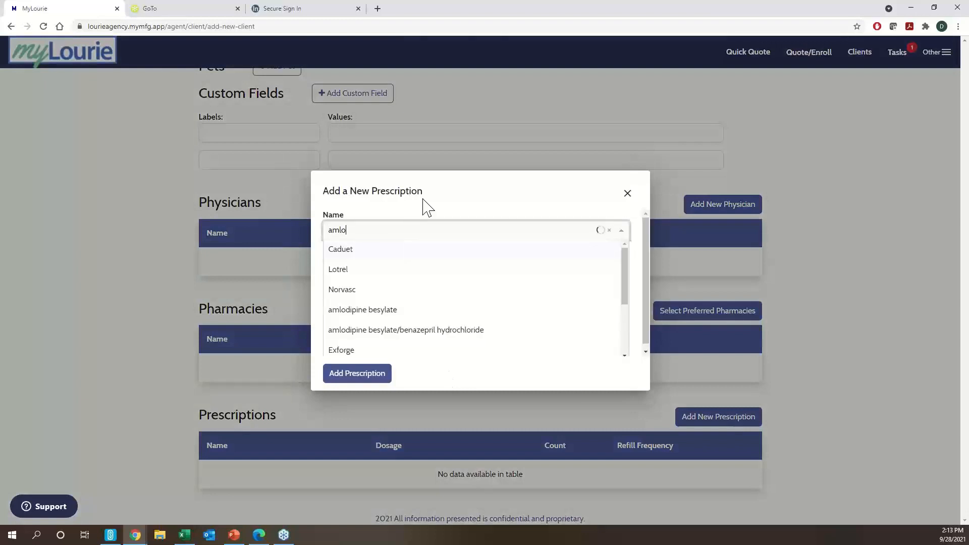
text(dipine)
click(363, 309)
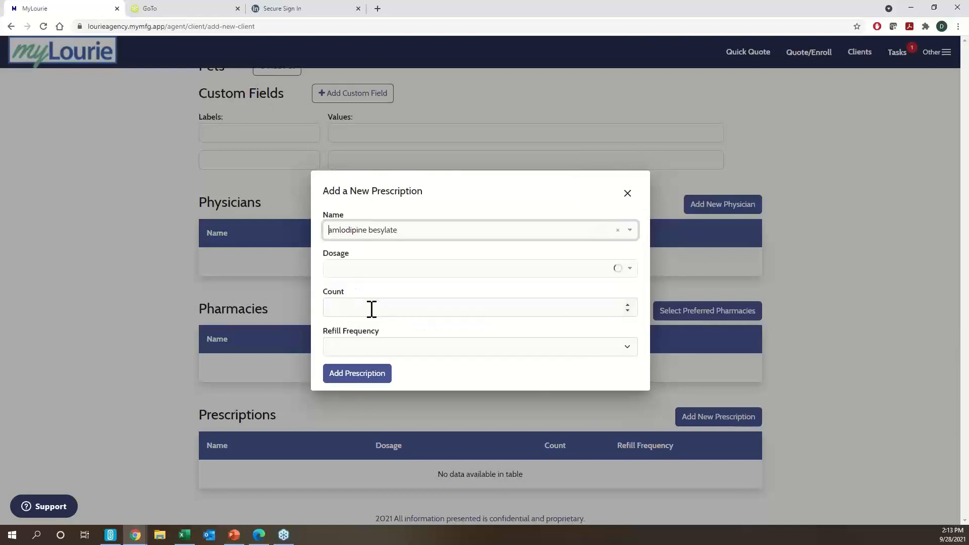
click(399, 271)
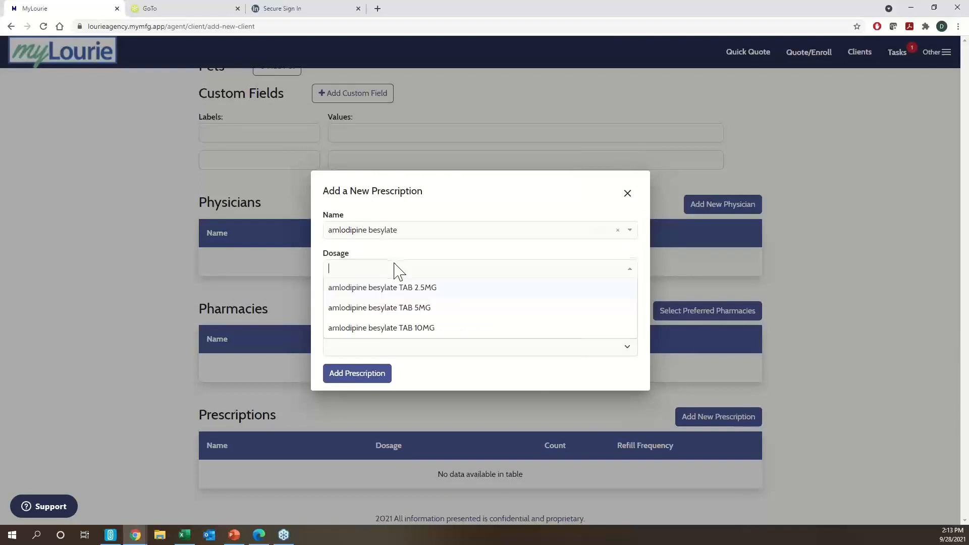
click(382, 308)
click(368, 309)
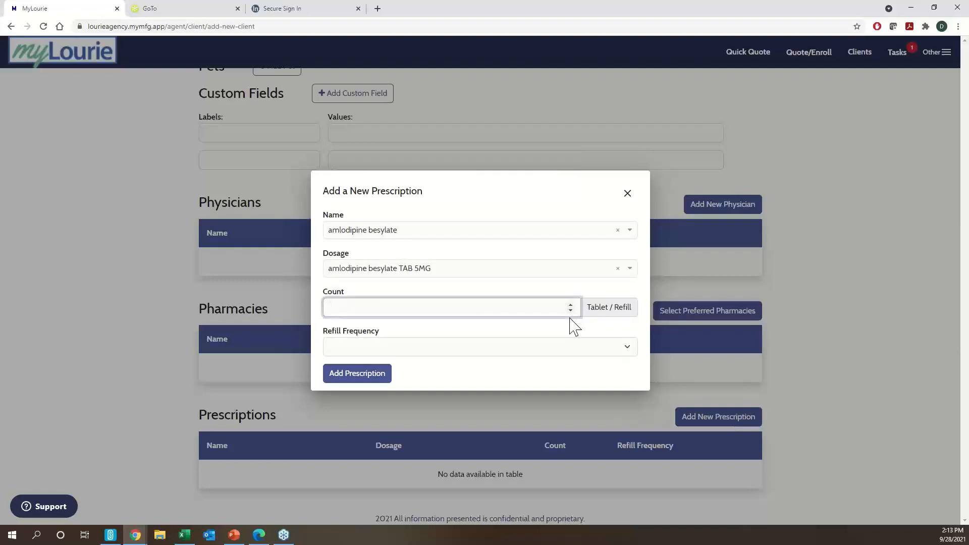
click(574, 353)
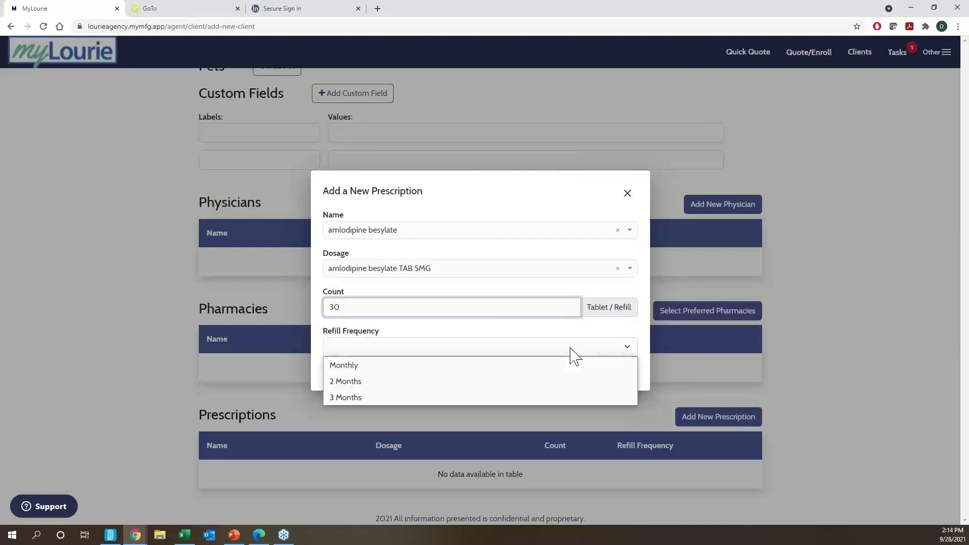
click(538, 370)
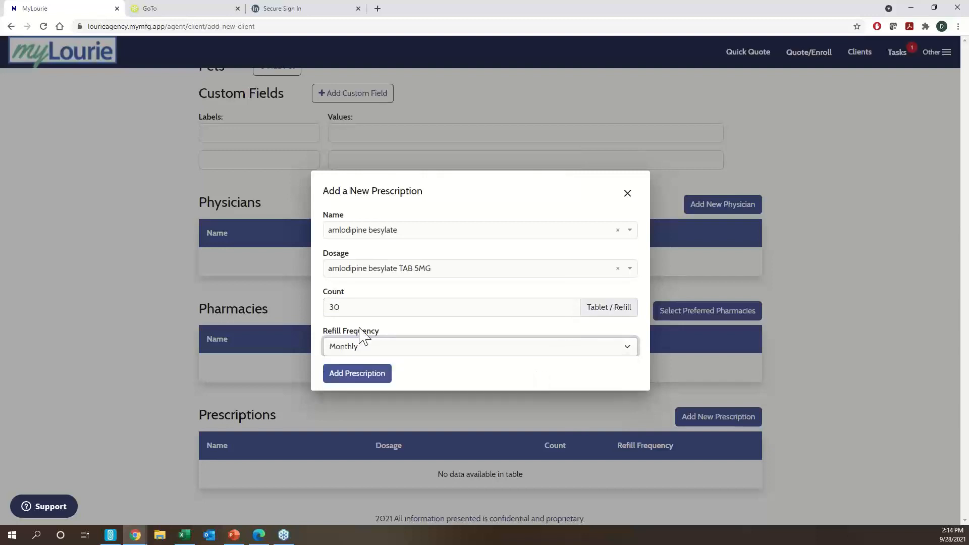
click(347, 376)
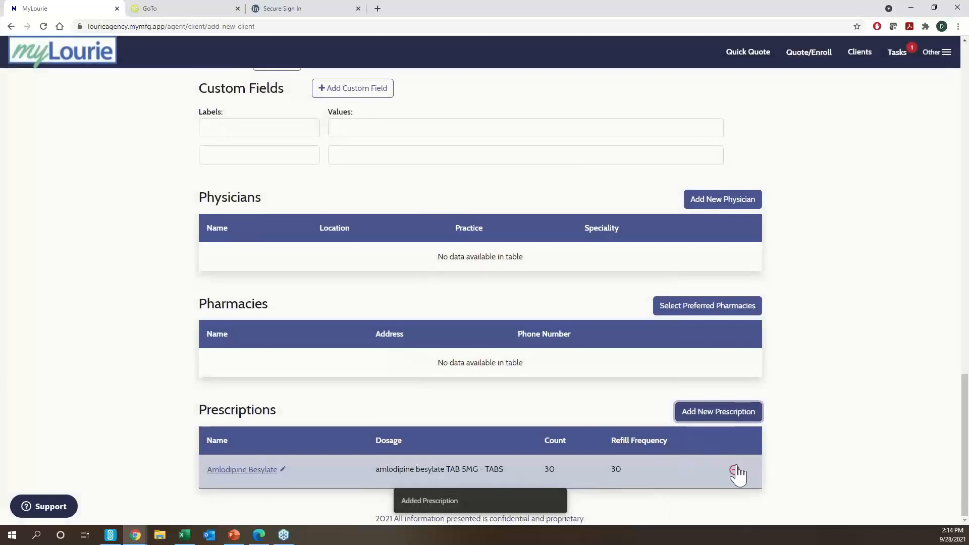
- Add lisinopril TAB 5MG, count 30, refilled monthly
click(711, 412)
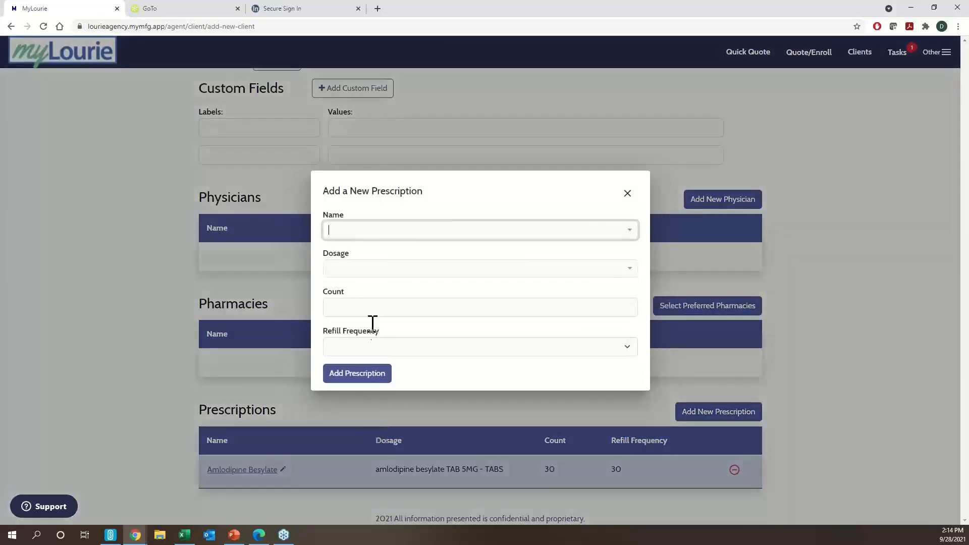
text(lisino)
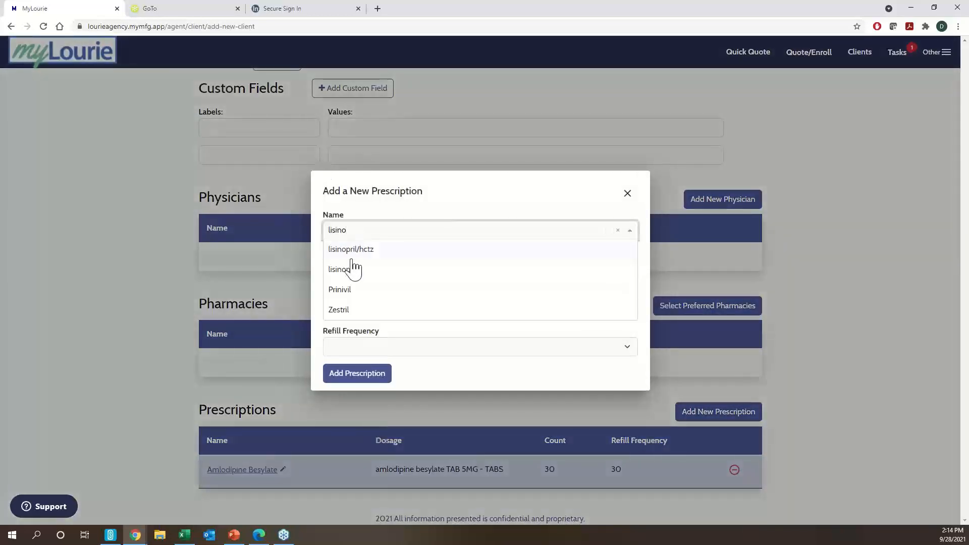
click(353, 269)
click(367, 270)
click(363, 308)
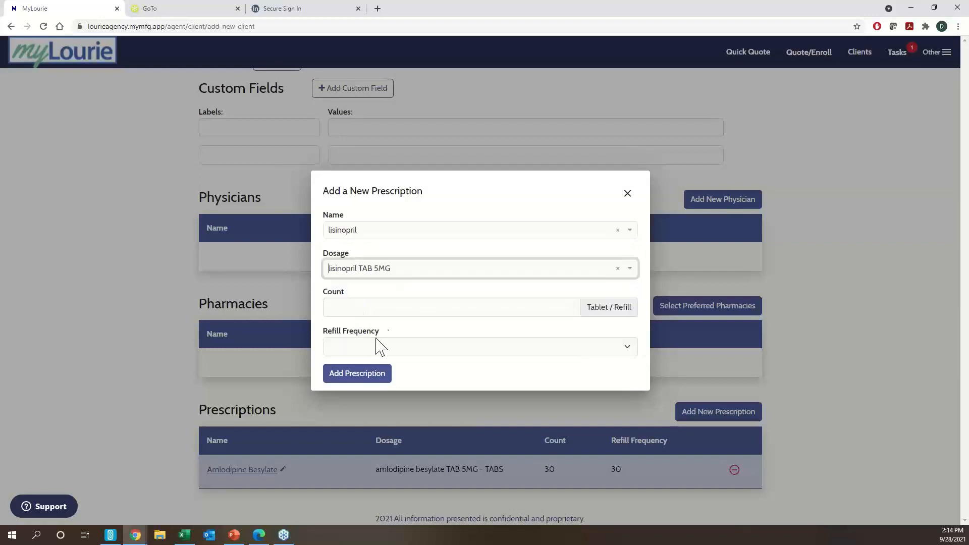
click(382, 303)
text(30)
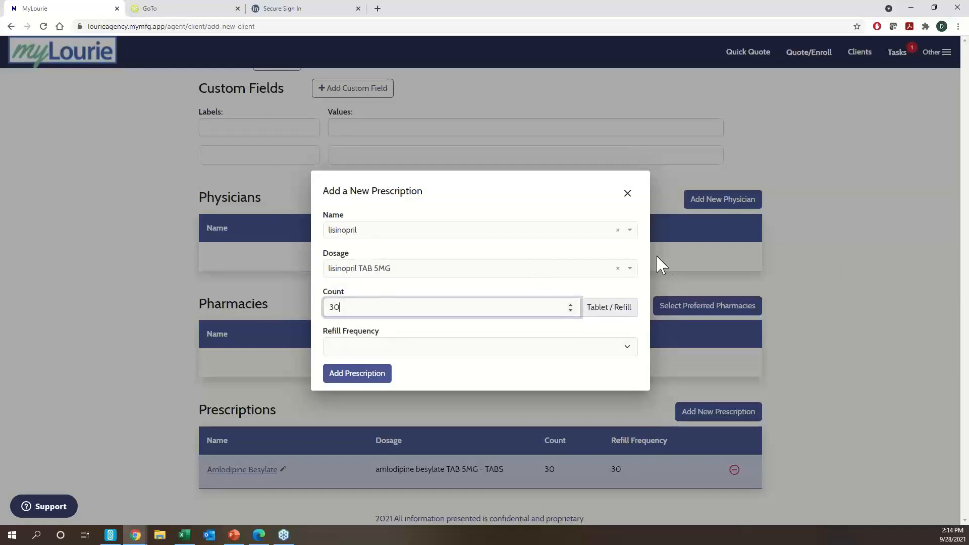
key(Tab)
click(444, 353)
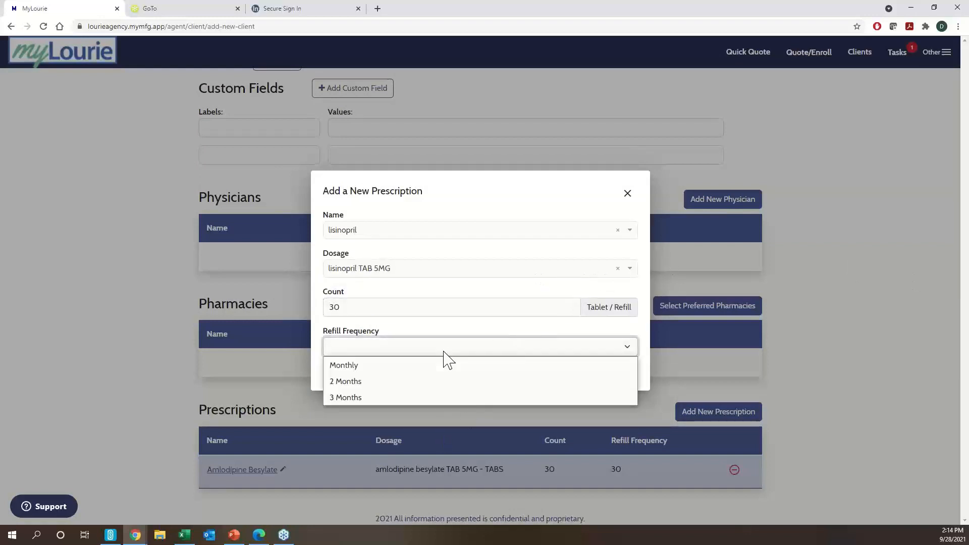
click(429, 366)
click(347, 374)
- Add omeprazole (delayed release) CAP 20MG, count 30, refilled monthly
scroll(504, 449, down, 1)
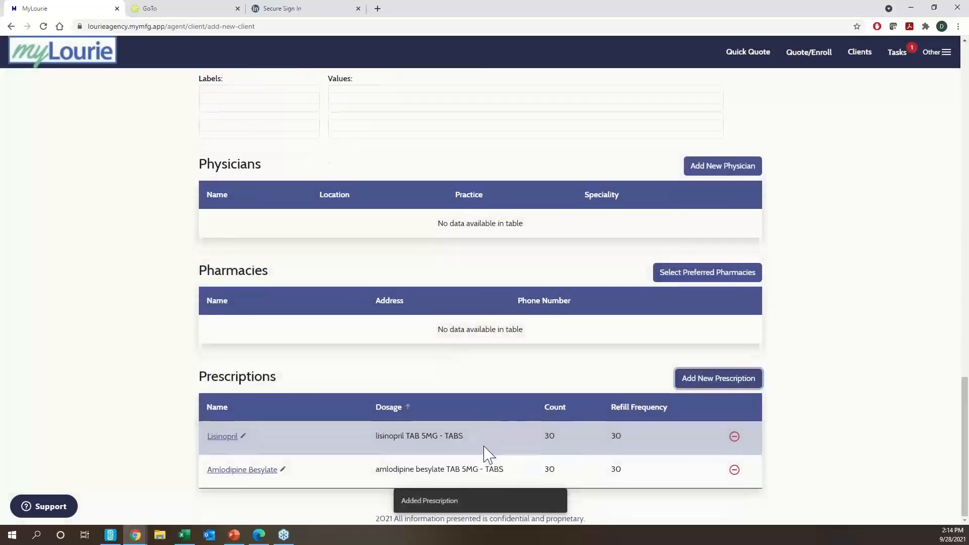
click(705, 391)
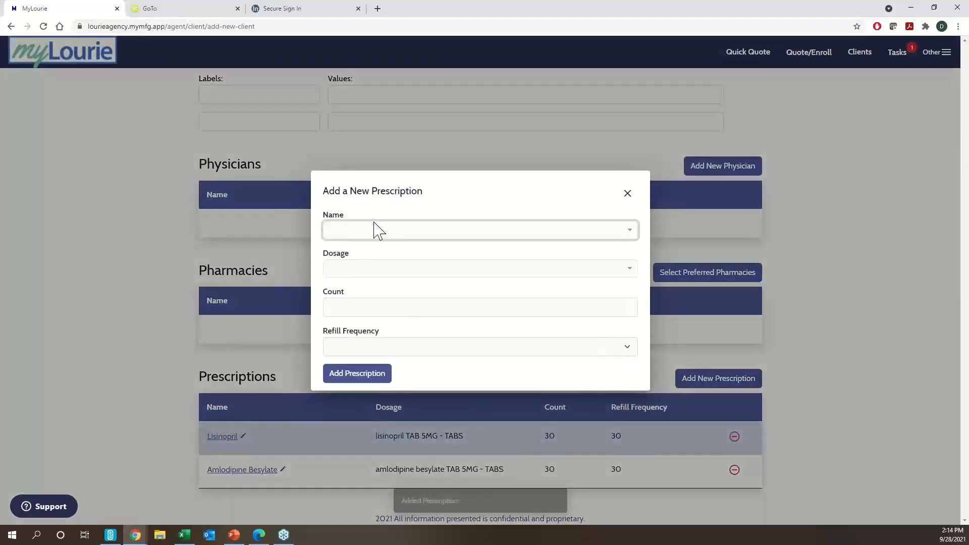
text(omep)
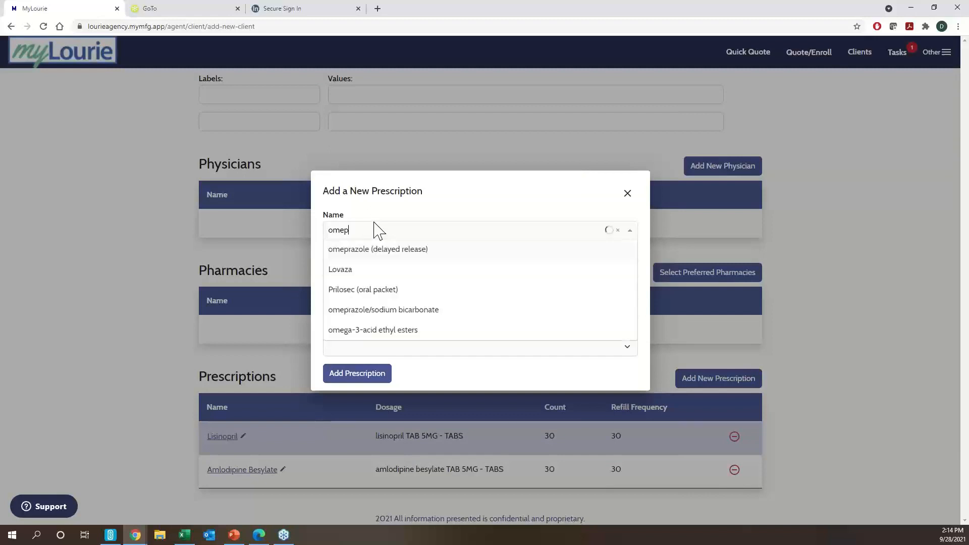
click(393, 249)
click(404, 272)
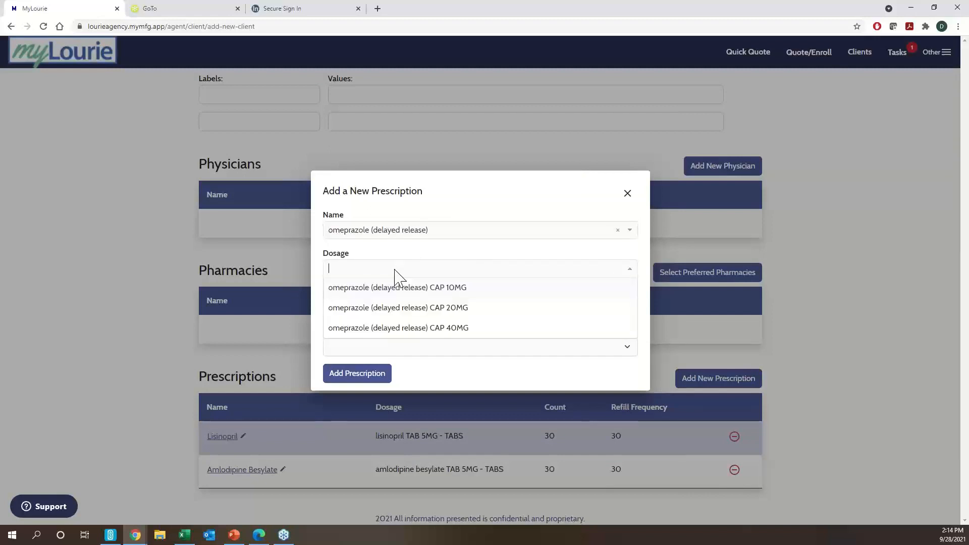
click(381, 308)
click(377, 307)
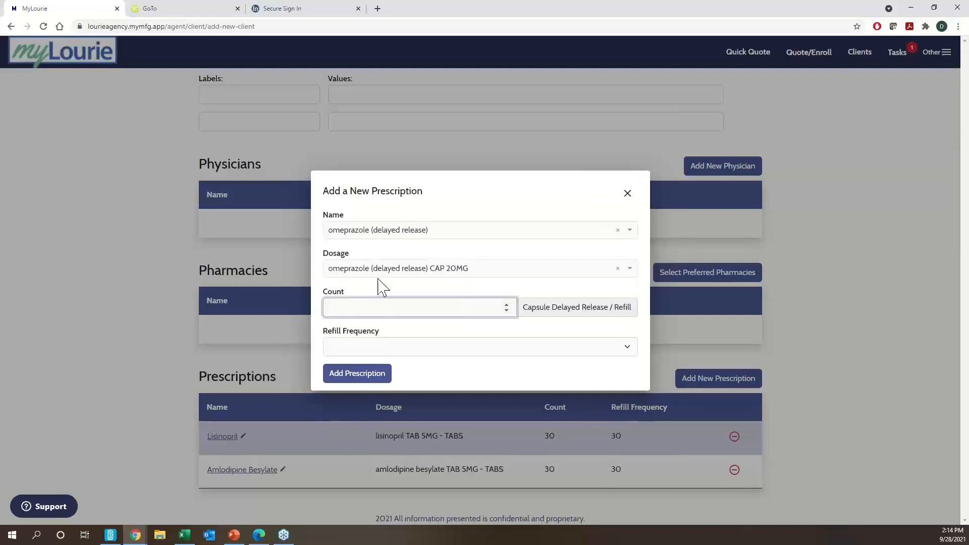
click(396, 347)
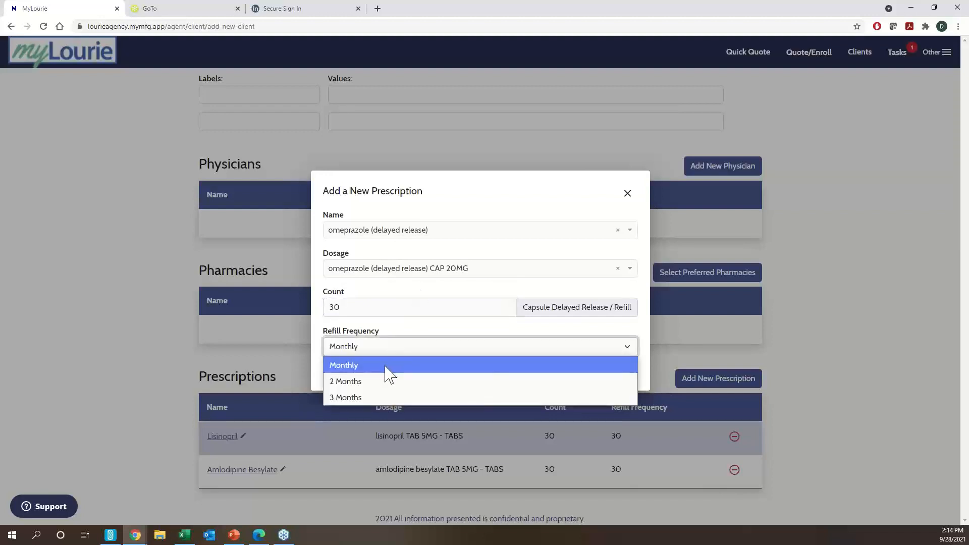
click(385, 365)
click(386, 376)
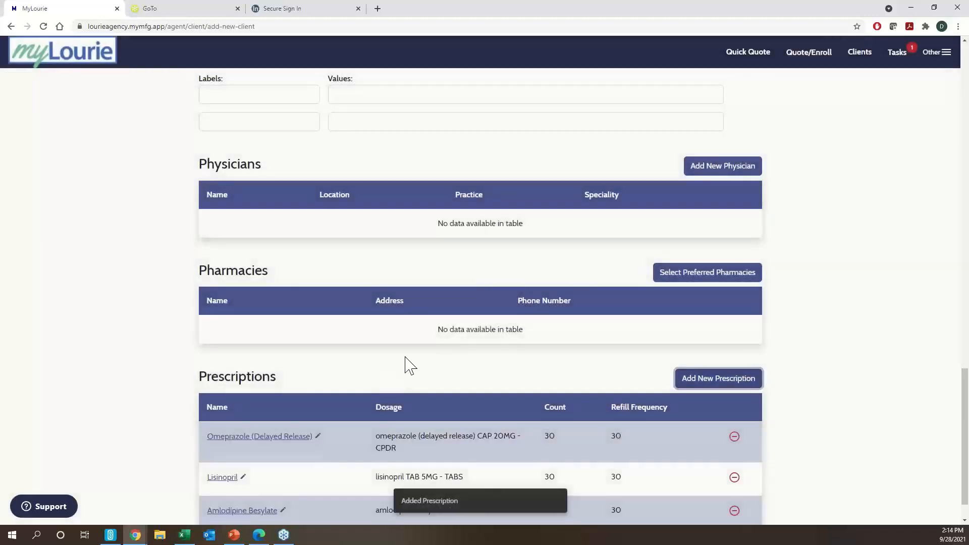
scroll(424, 353, down, 1)
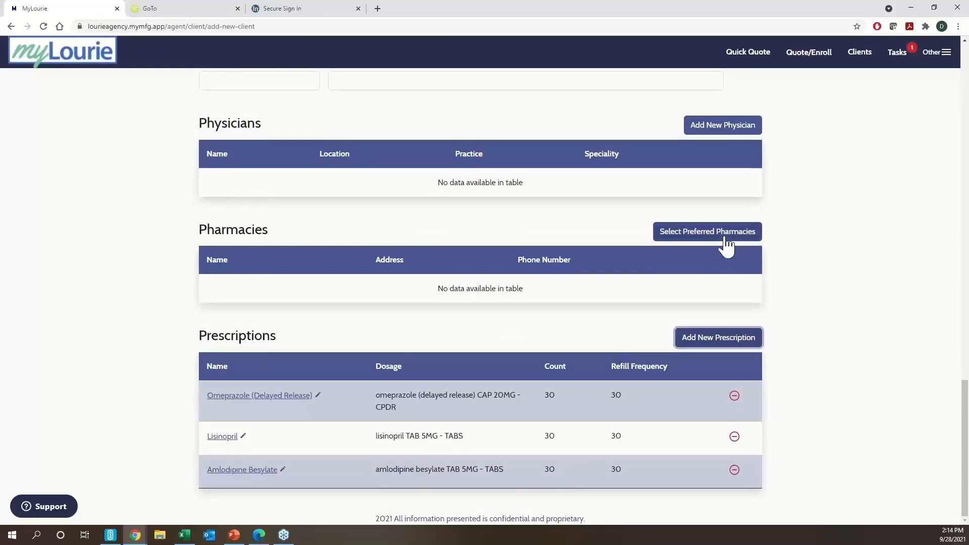
scroll(714, 253, up, 1)
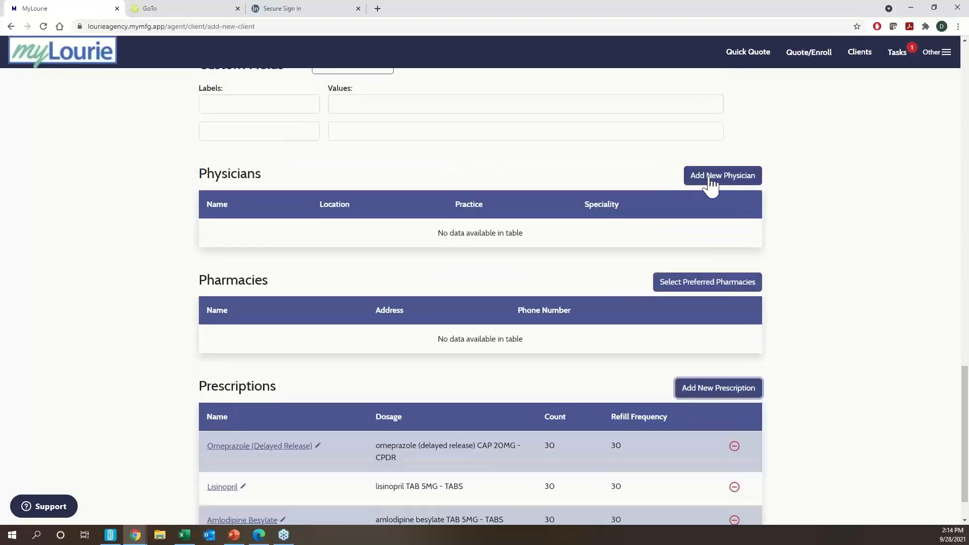
- Select Kroger Pharmacy at 3403 Forest Dr as the preferred pharmacy and save
click(696, 286)
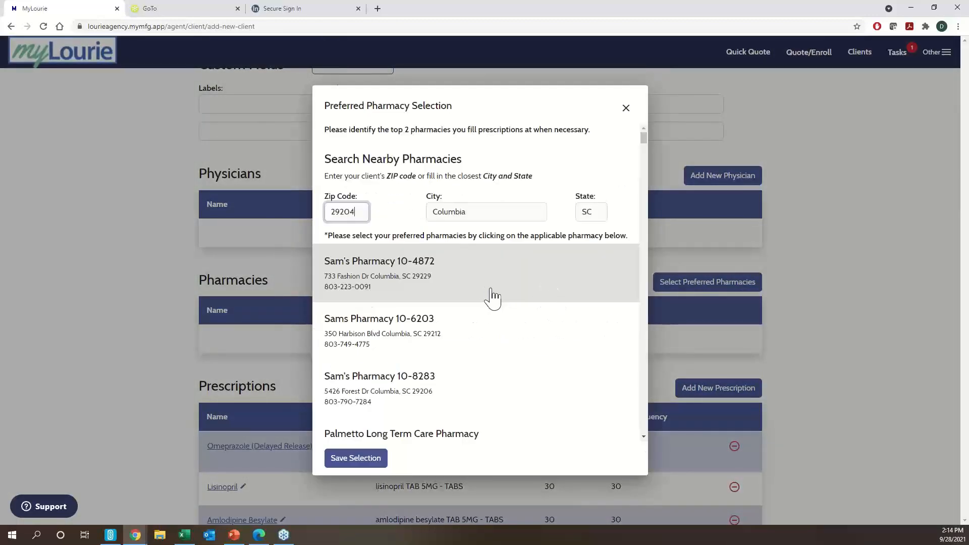
scroll(492, 298, down, 6)
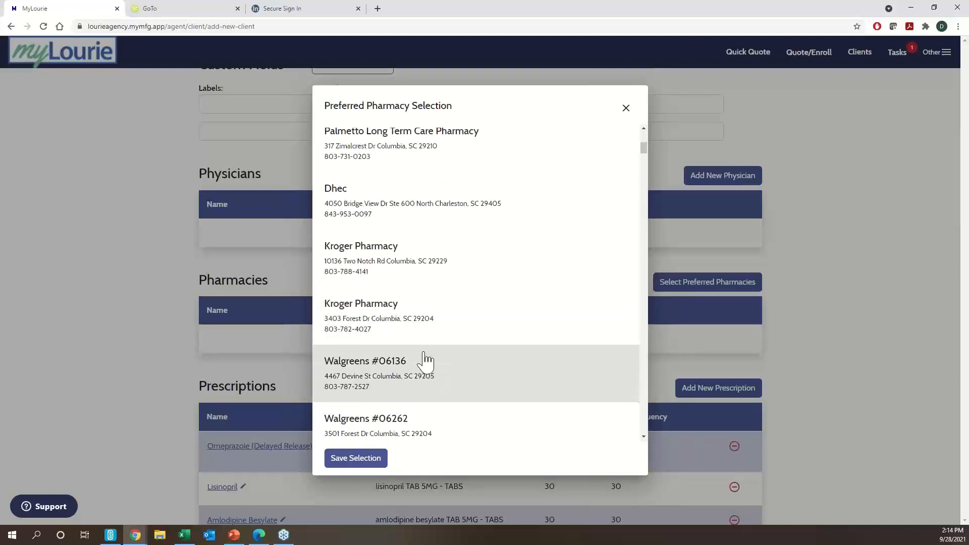
click(404, 331)
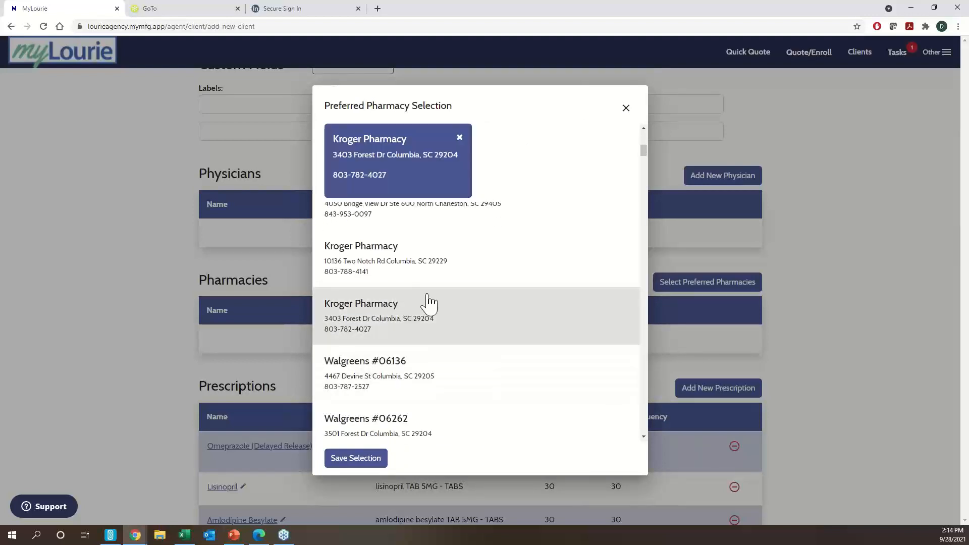
click(355, 459)
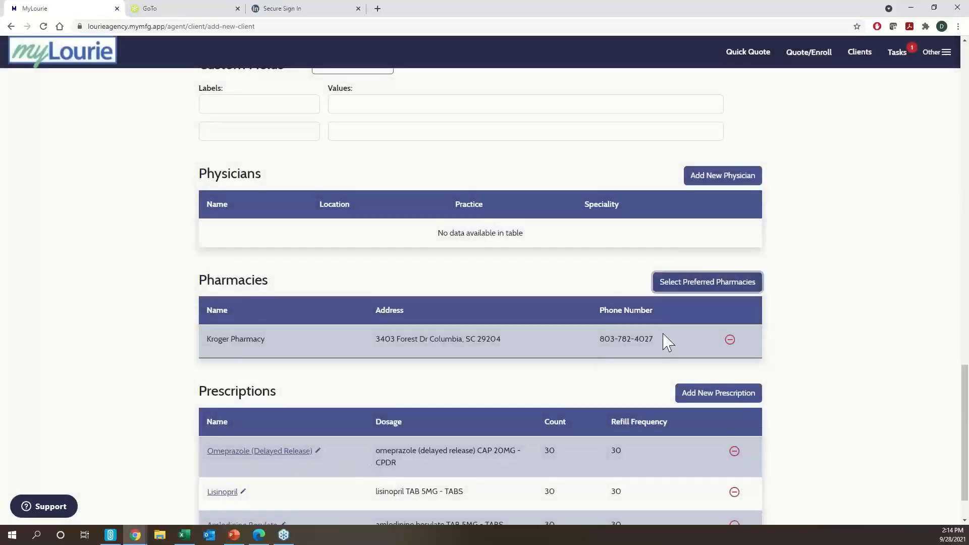
scroll(640, 349, down, 1)
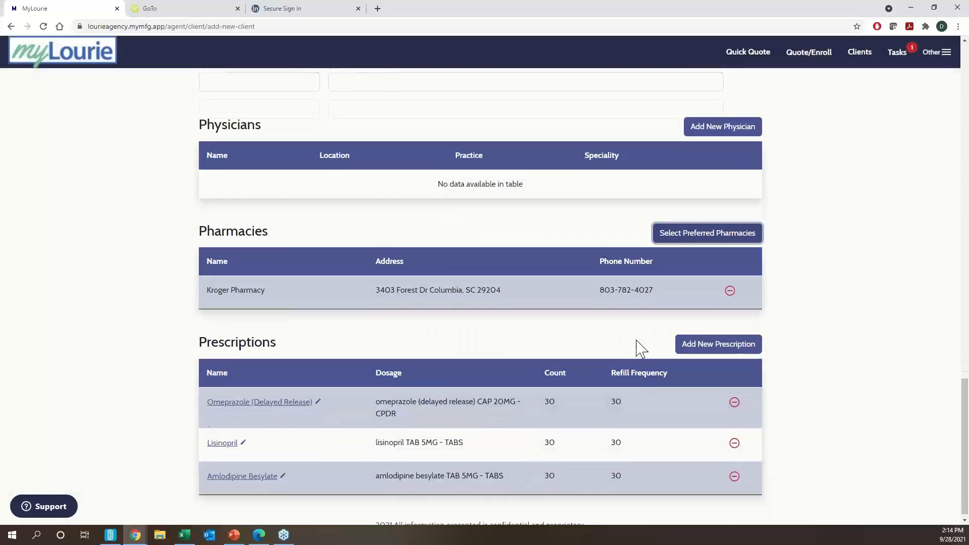
scroll(727, 298, up, 15)
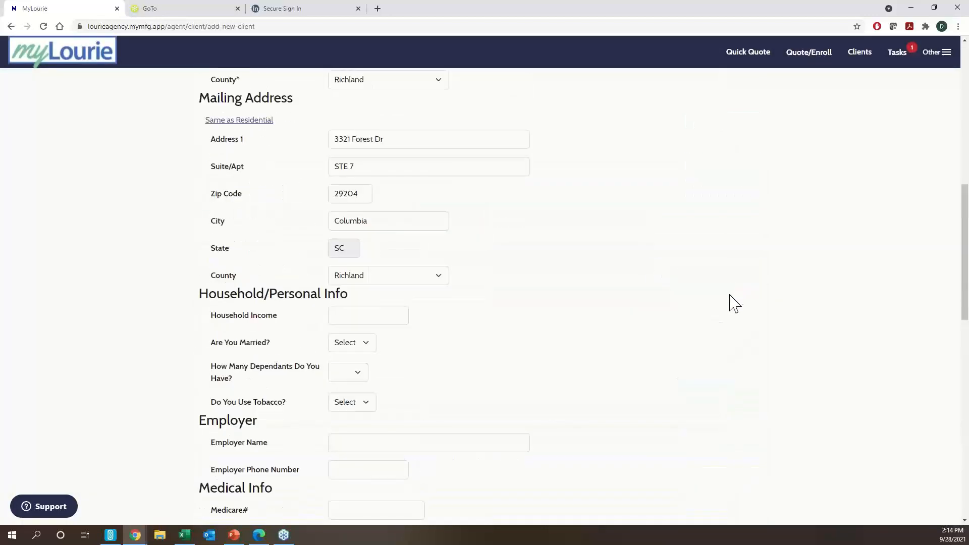
- Save the new client, then use Client Actions to start a new quote for them
scroll(717, 307, up, 10)
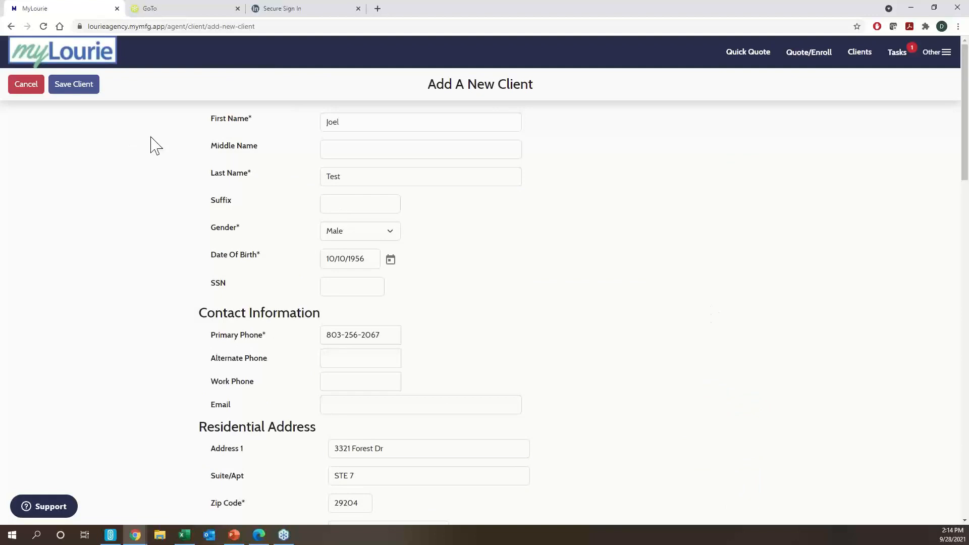
click(86, 99)
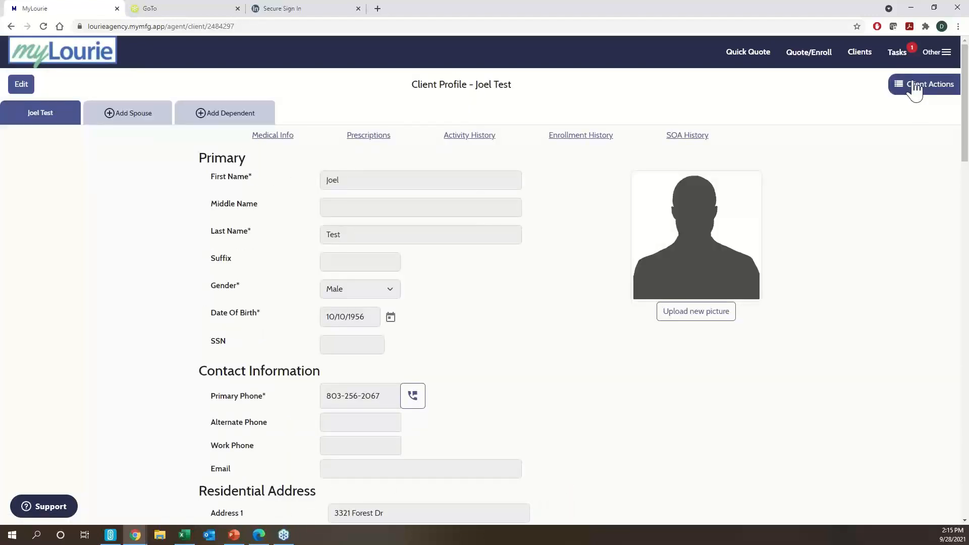
click(914, 91)
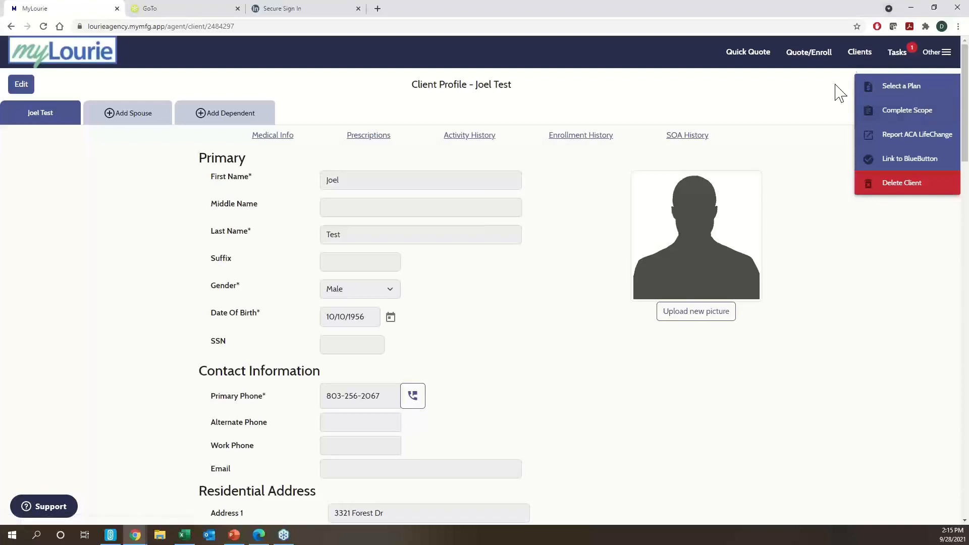
click(907, 88)
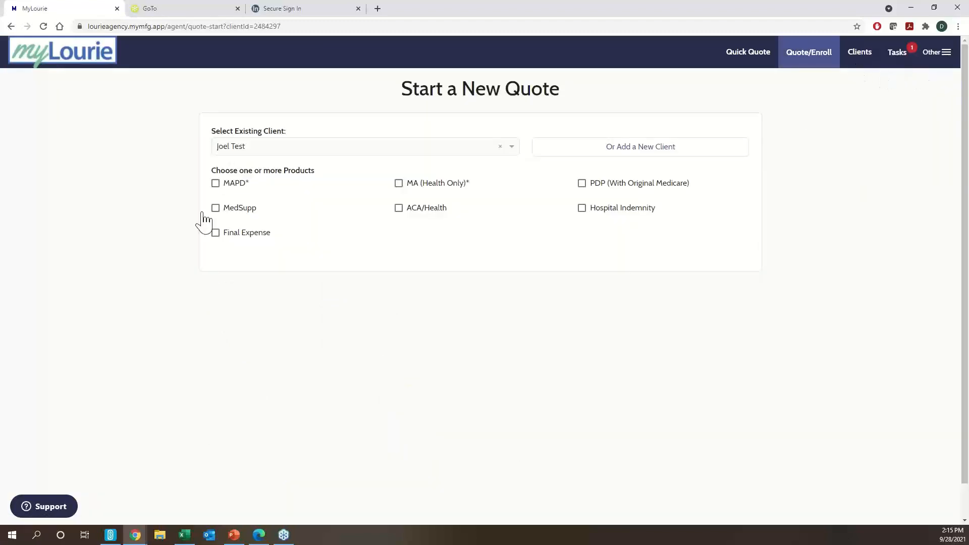
- Quote MAPD with the client not getting Extra Help/LIS, continuing with prior drug data
click(217, 184)
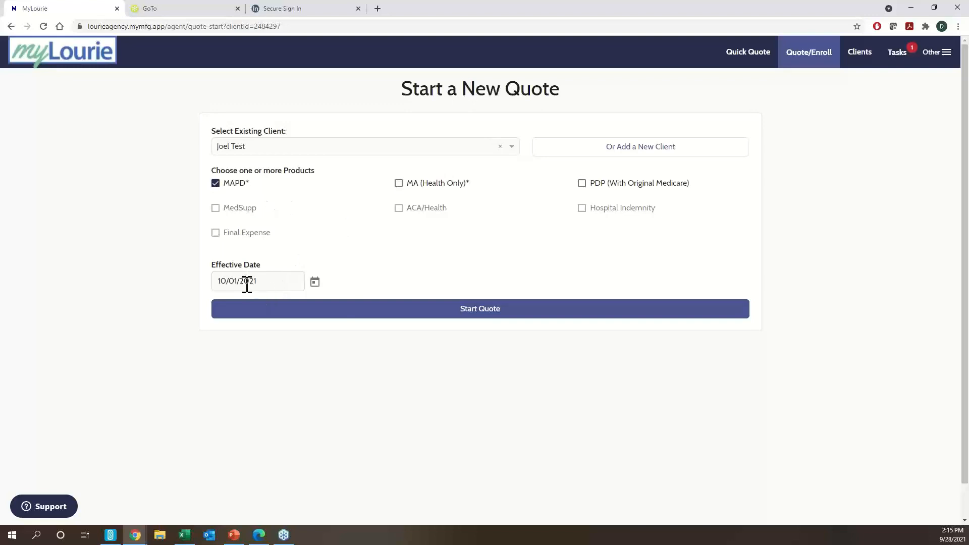
click(355, 309)
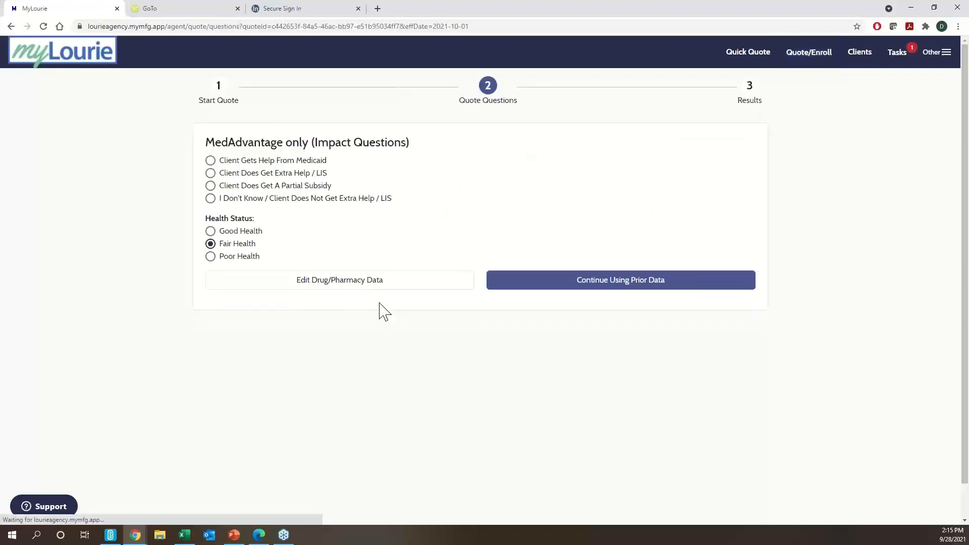
click(285, 200)
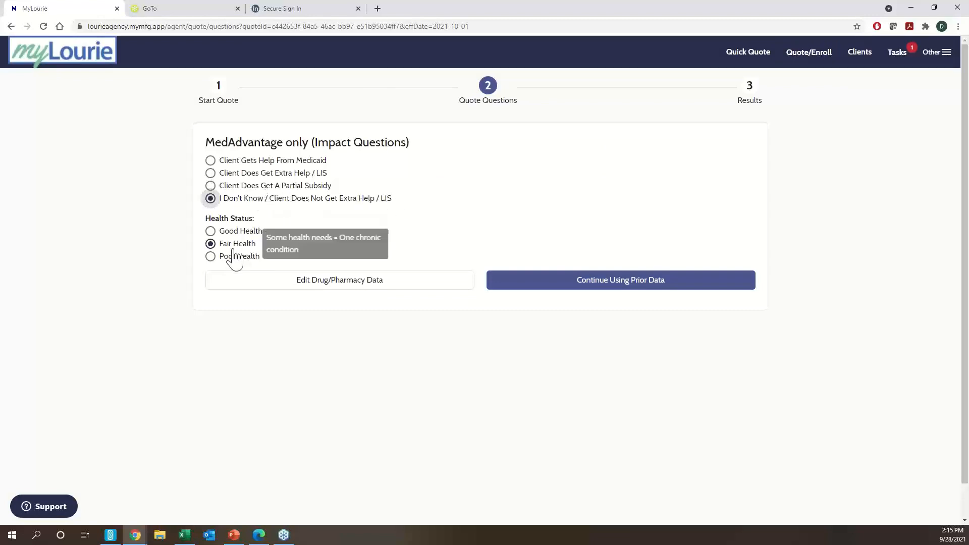
click(606, 288)
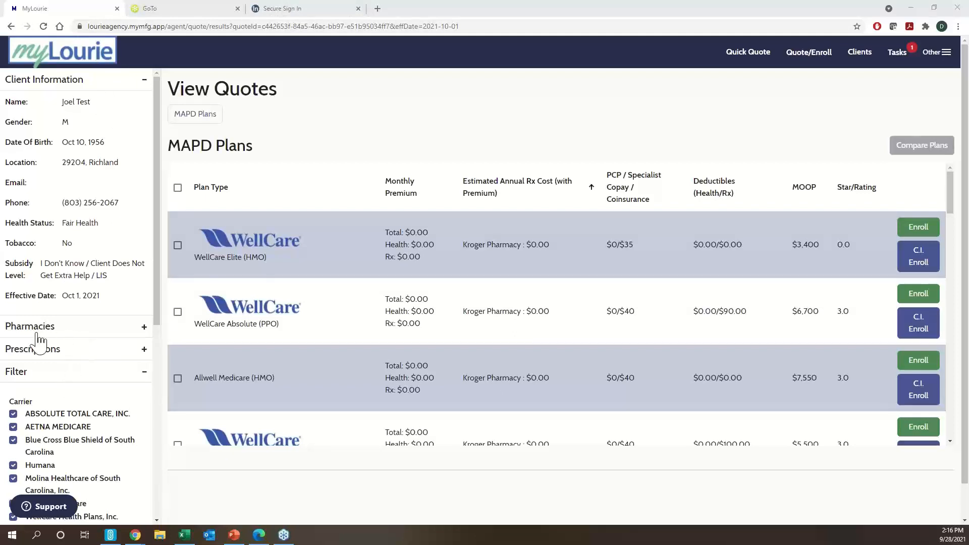
- Review the MAPD Plans table and tick HumanaChoice H5216-210 (PPO) and Aetna Medicare Premier Plan (PPO) H5521-245
scroll(35, 381, down, 5)
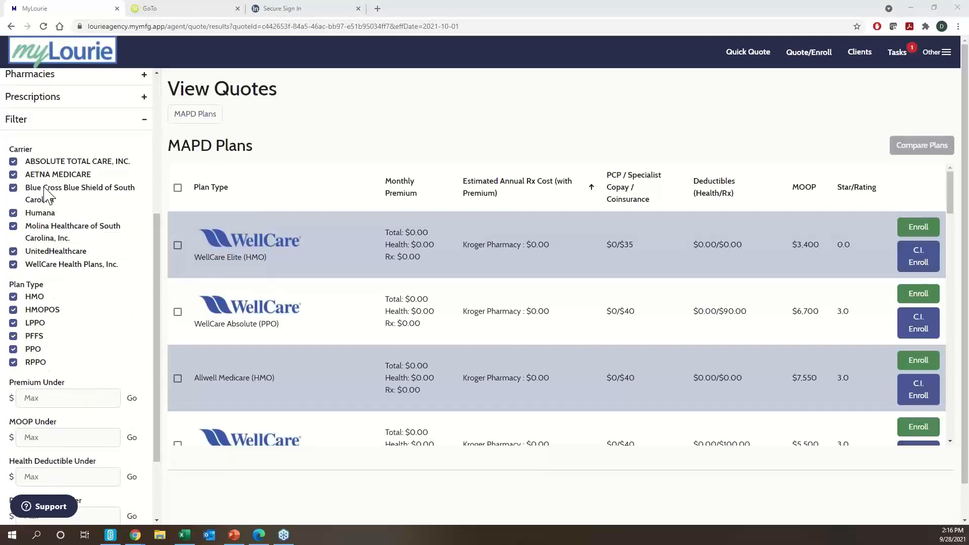
scroll(45, 283, down, 2)
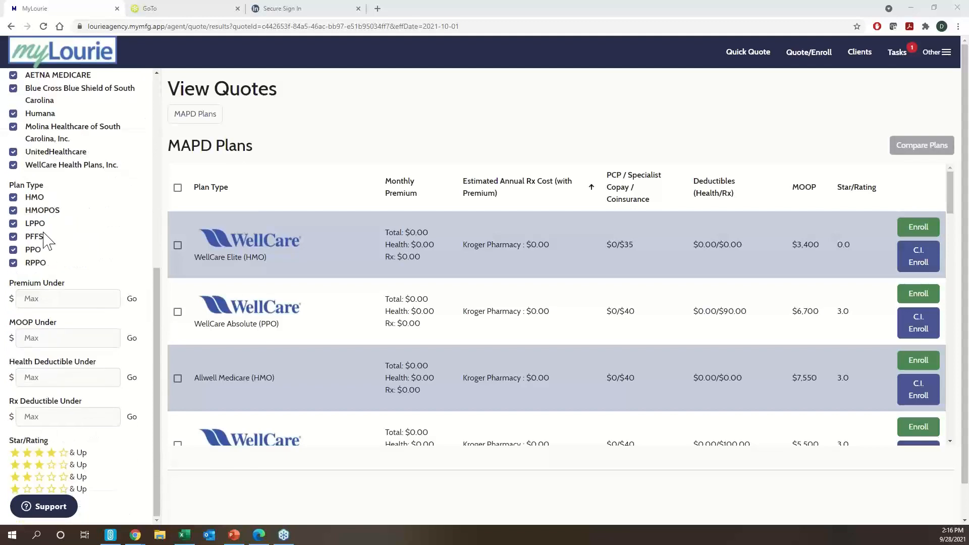
scroll(45, 241, down, 1)
scroll(52, 313, up, 7)
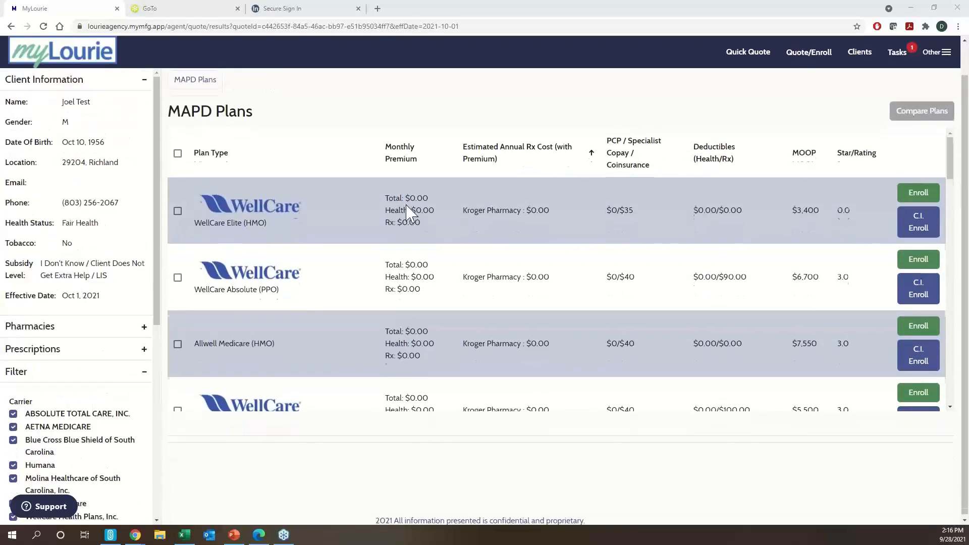
scroll(410, 212, up, 1)
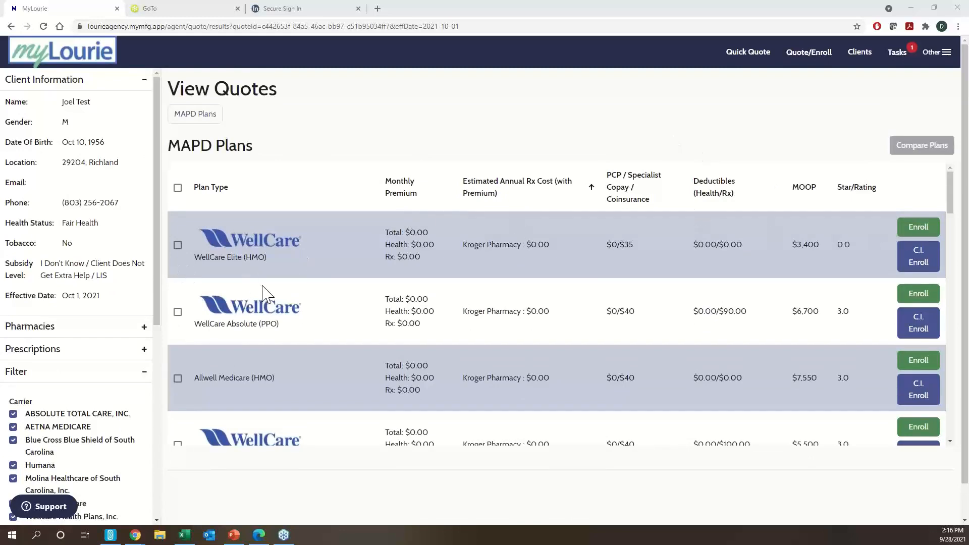
scroll(267, 292, down, 3)
scroll(275, 295, up, 3)
scroll(548, 260, down, 1)
scroll(548, 263, down, 3)
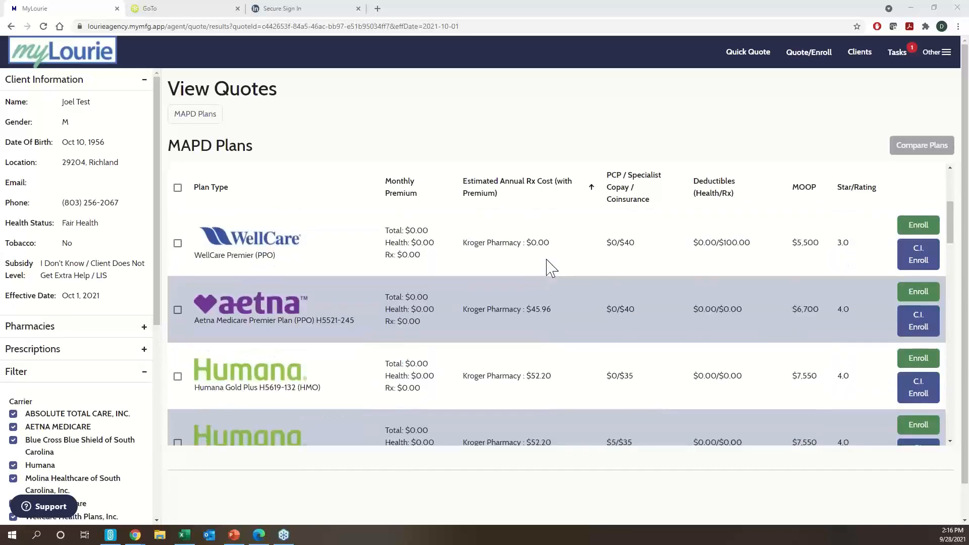
scroll(545, 301, down, 5)
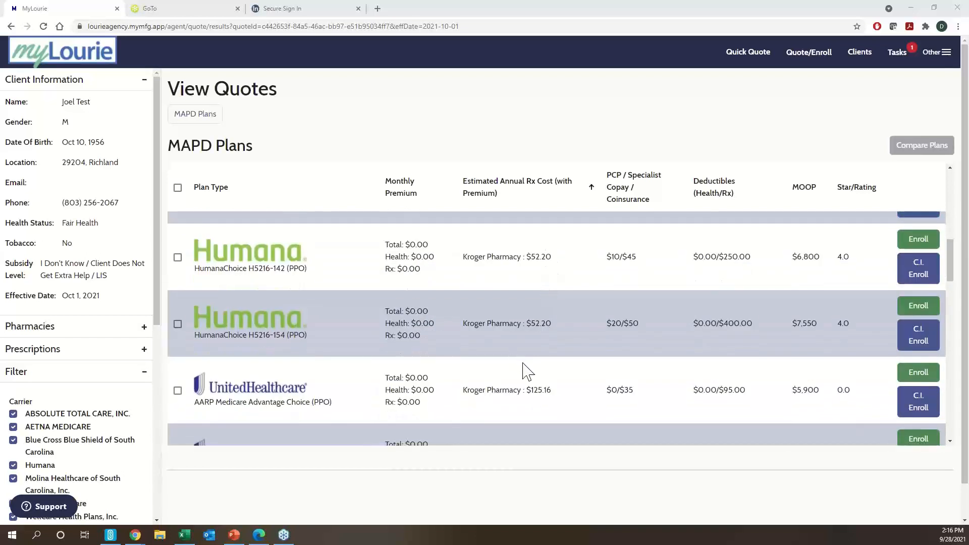
scroll(525, 363, down, 3)
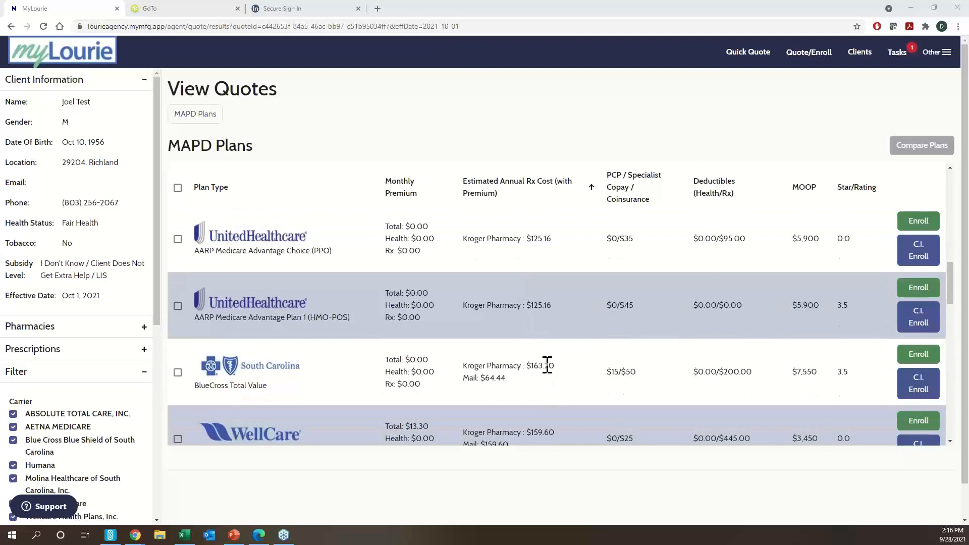
scroll(547, 364, down, 1)
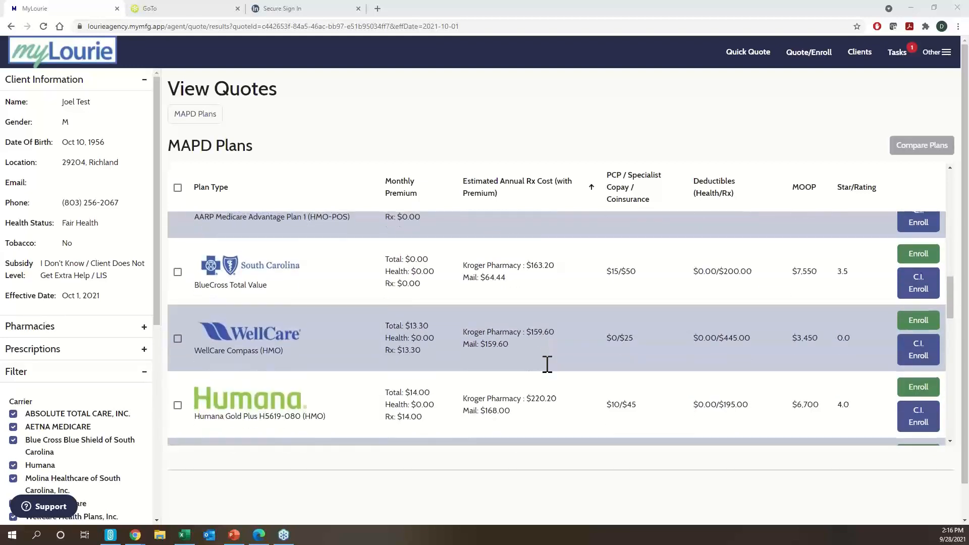
scroll(547, 364, up, 8)
scroll(547, 365, up, 1)
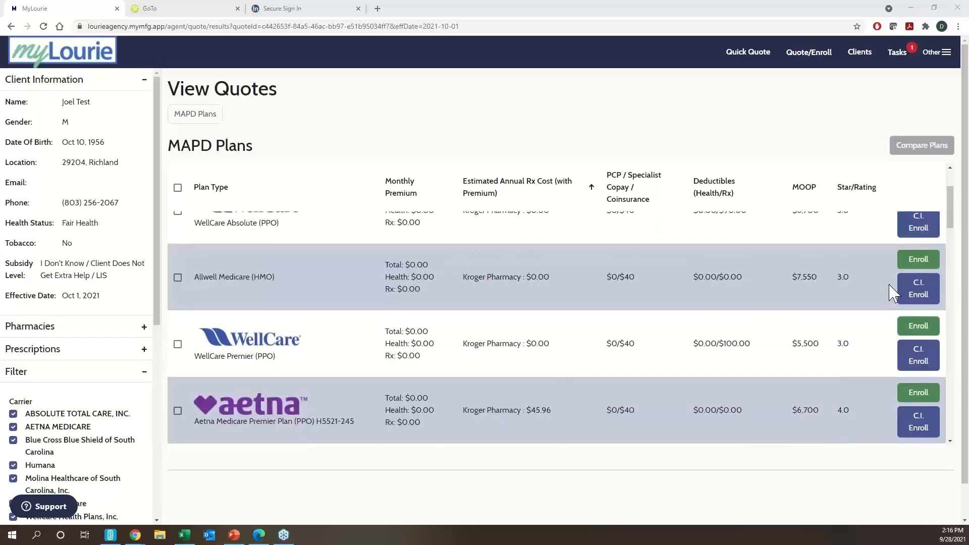
scroll(914, 266, up, 1)
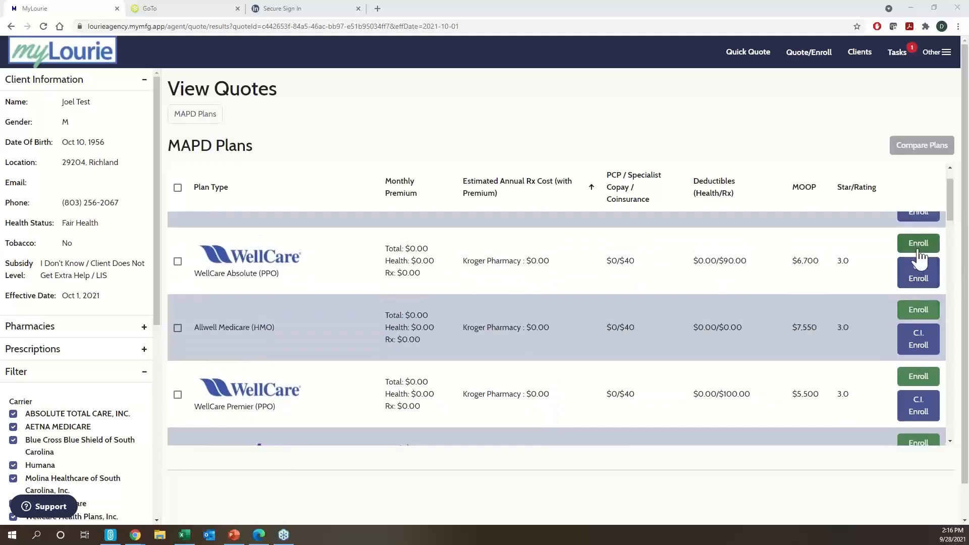
scroll(918, 269, up, 1)
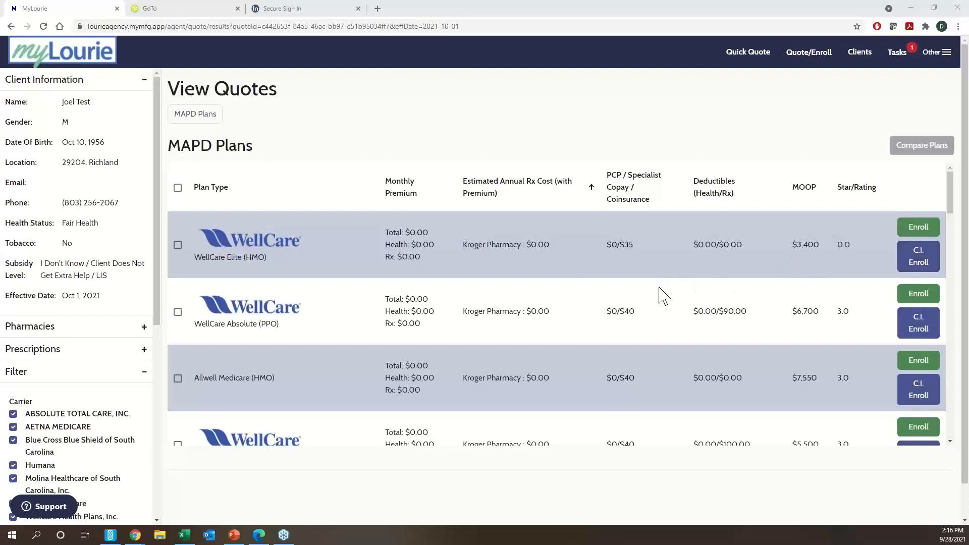
scroll(613, 294, down, 5)
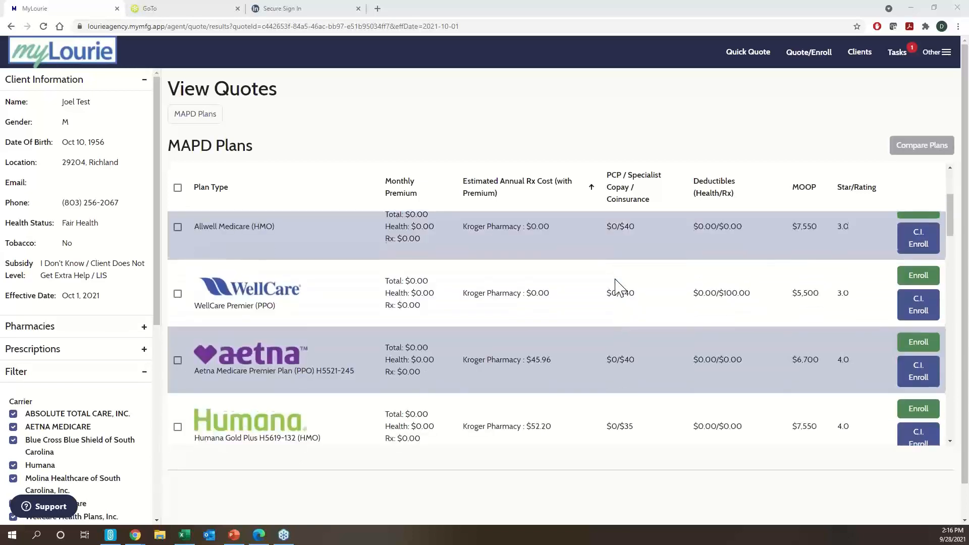
scroll(671, 335, down, 1)
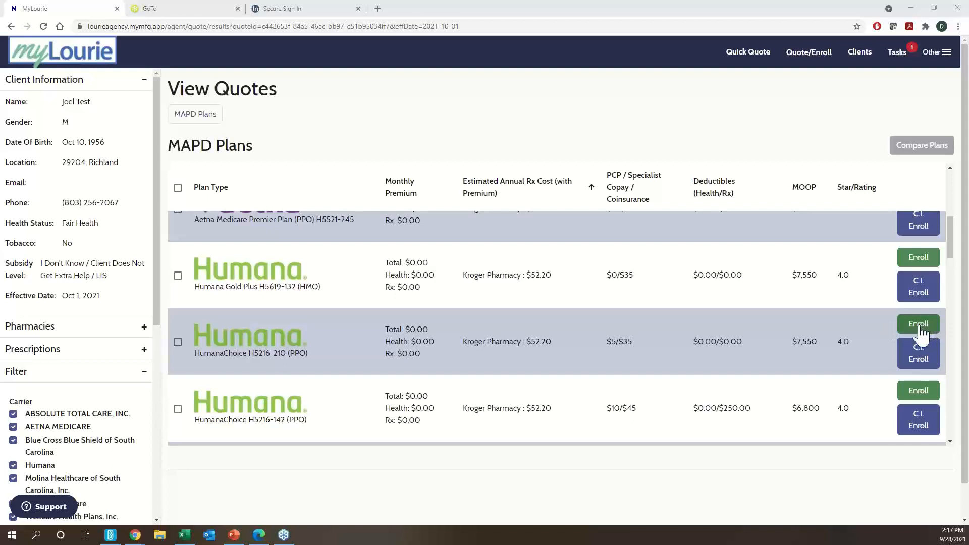
click(178, 343)
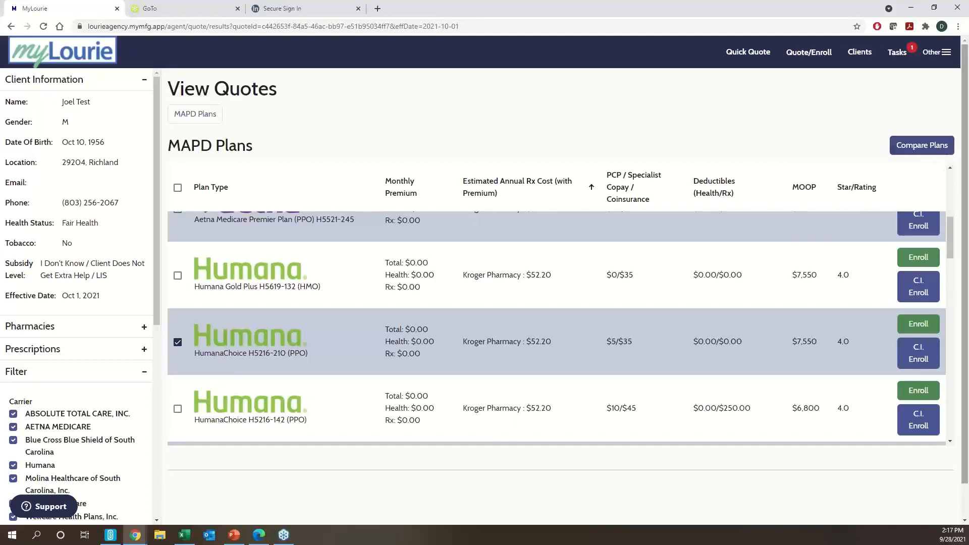
scroll(222, 353, up, 1)
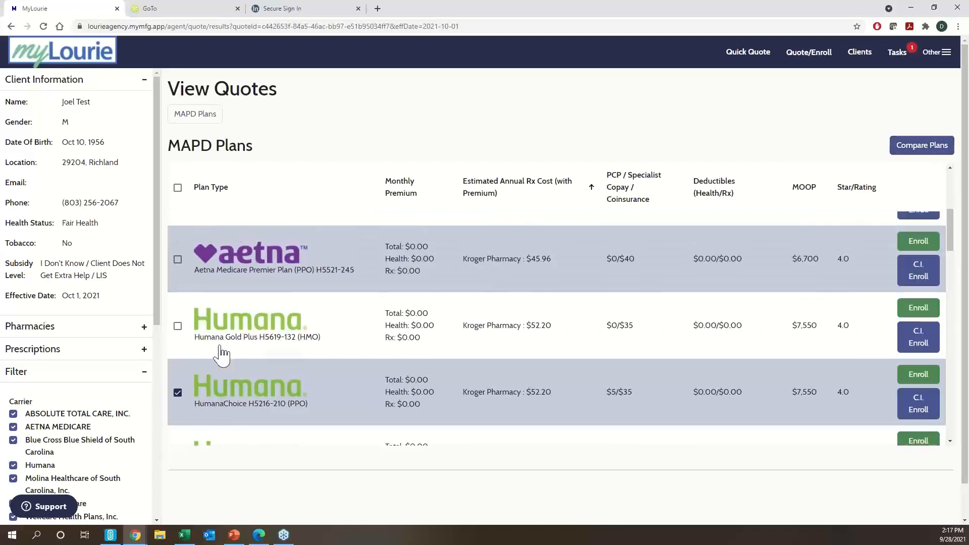
click(177, 260)
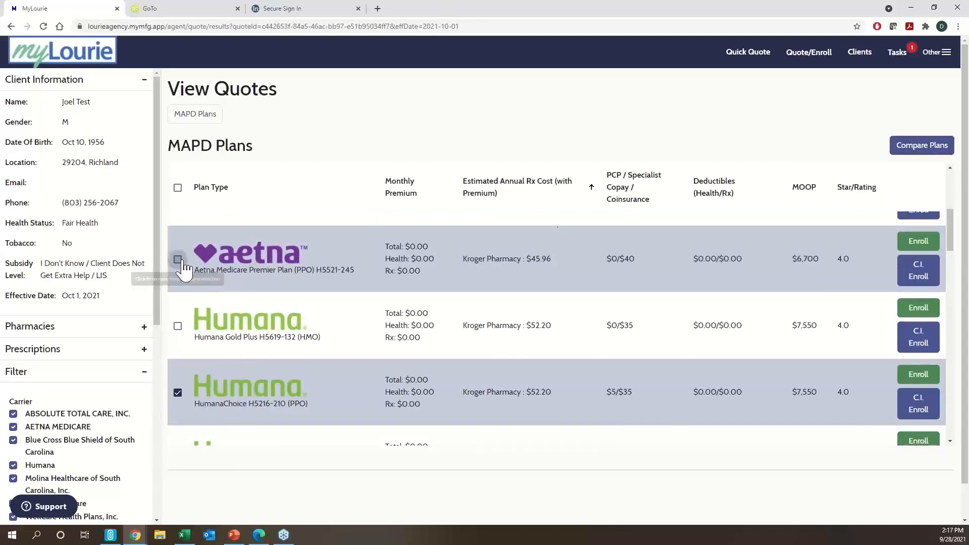
- Compare HumanaChoice H5216-210 and Aetna Medicare Premier side by side, down to Plan Documents
click(925, 148)
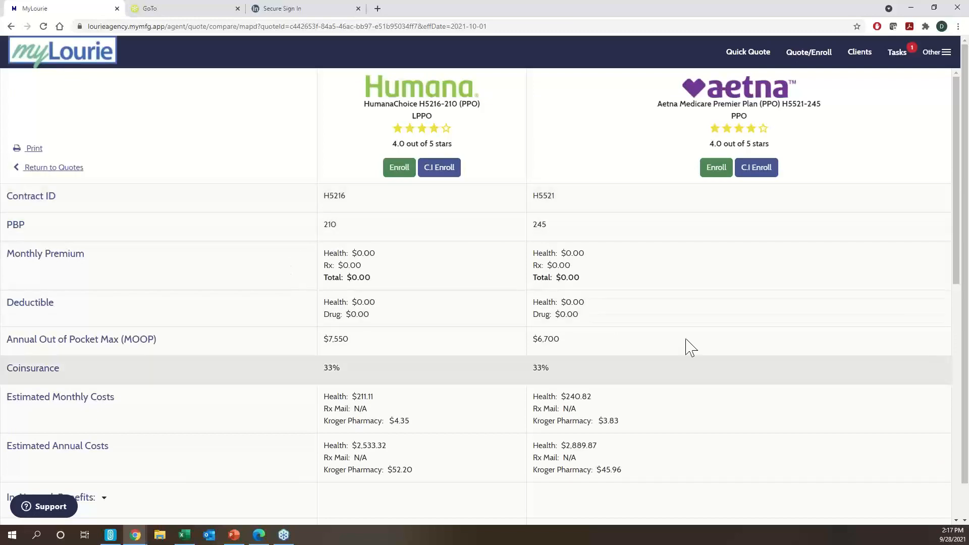
scroll(427, 385, down, 3)
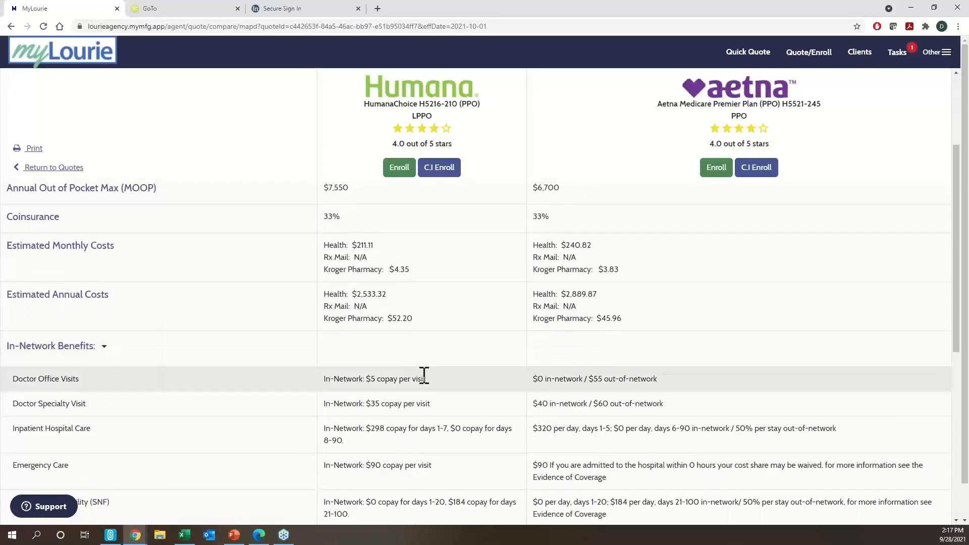
scroll(424, 374, down, 4)
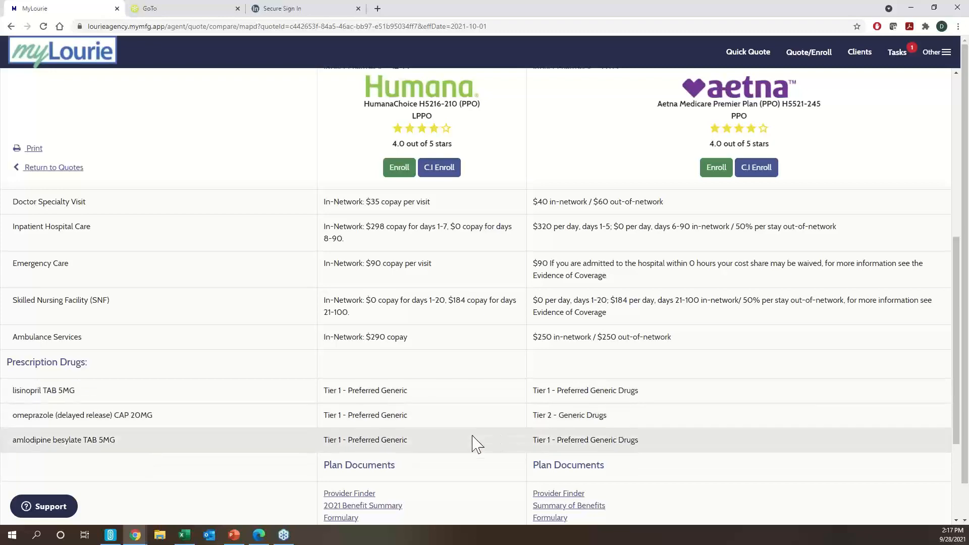
scroll(575, 426, down, 3)
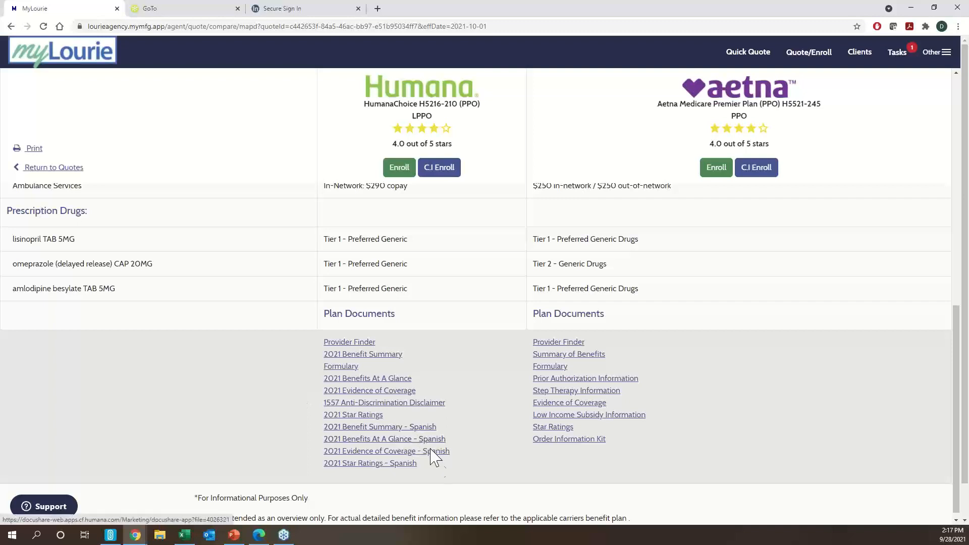
click(359, 356)
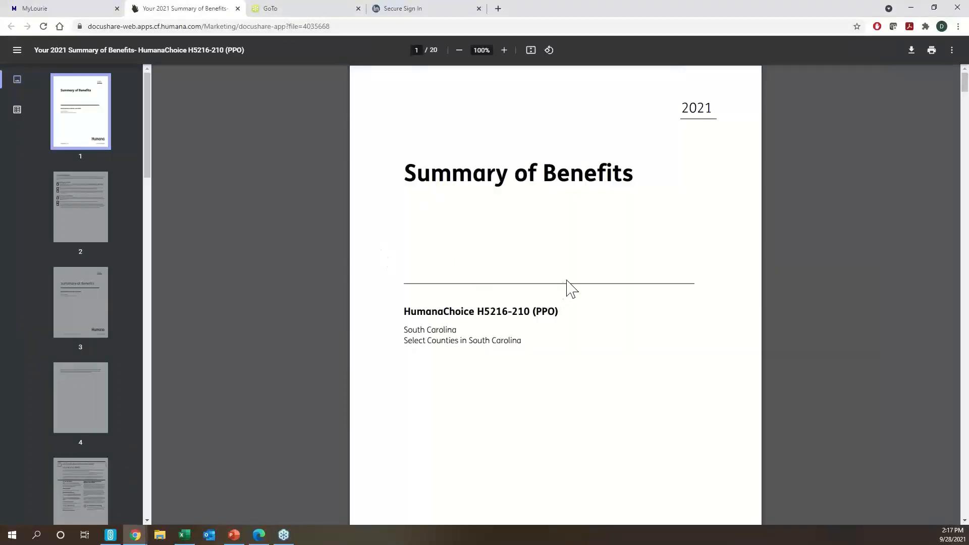
click(238, 9)
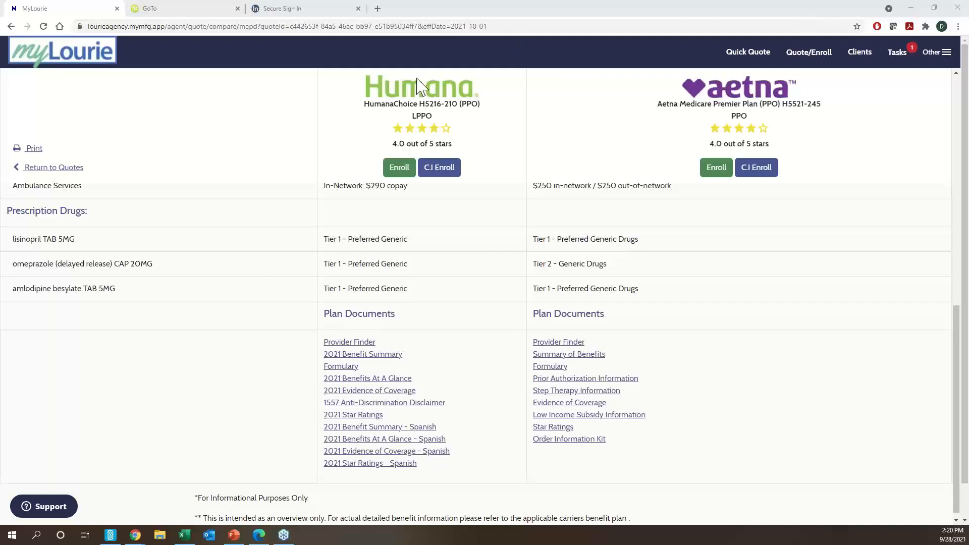
- Bring the browser window with the plan comparison back to the front
click(210, 120)
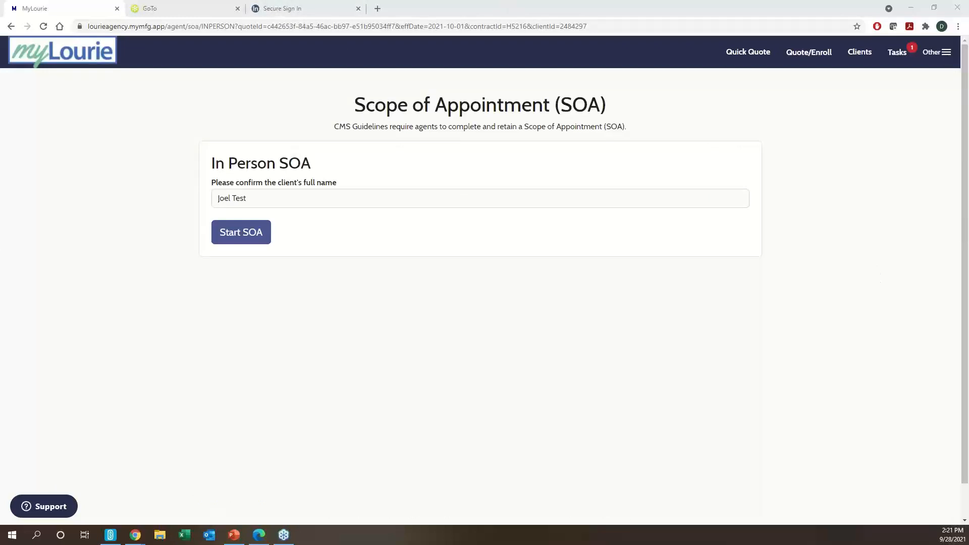
- Start the in-person Scope of Appointment and open its form for agent signing
click(245, 238)
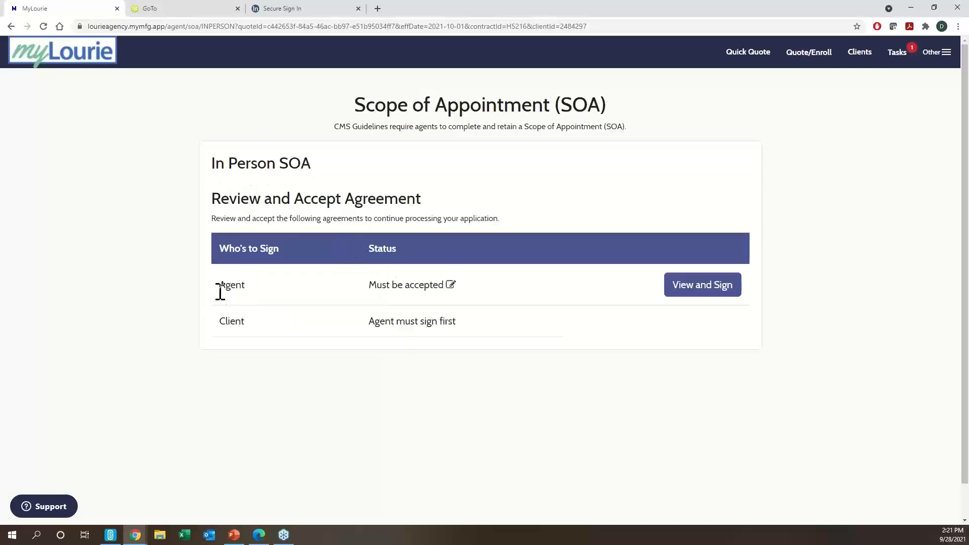
click(703, 297)
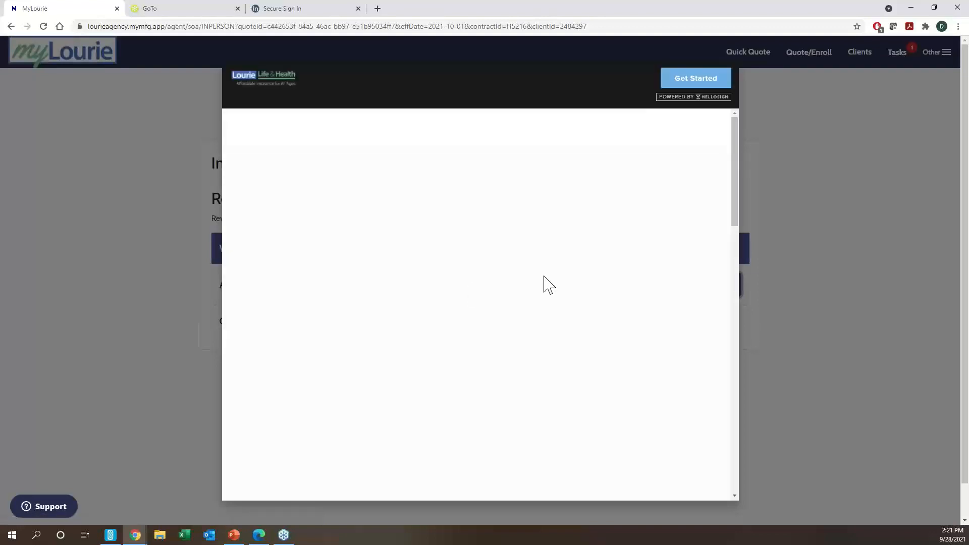
scroll(706, 151, down, 2)
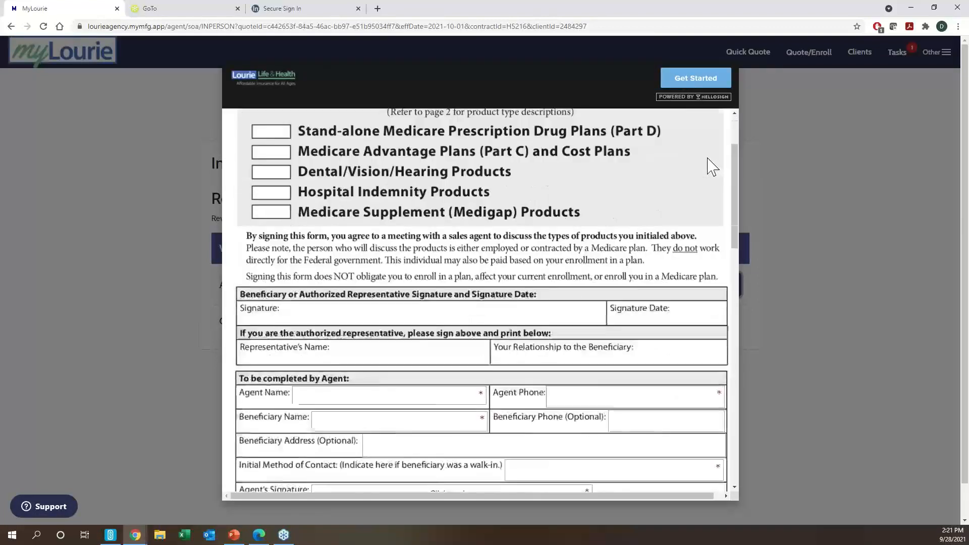
scroll(708, 157, up, 2)
click(706, 81)
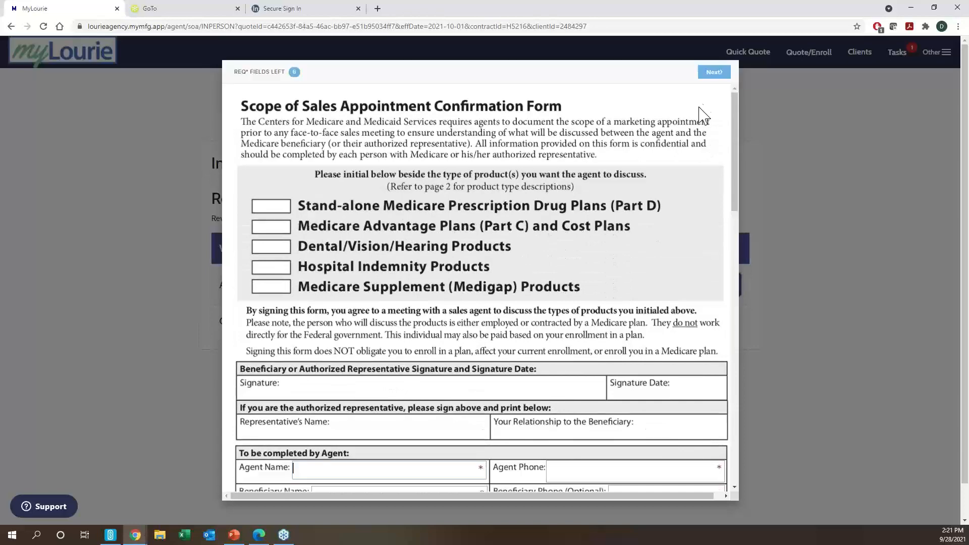
click(712, 75)
scroll(338, 472, down, 2)
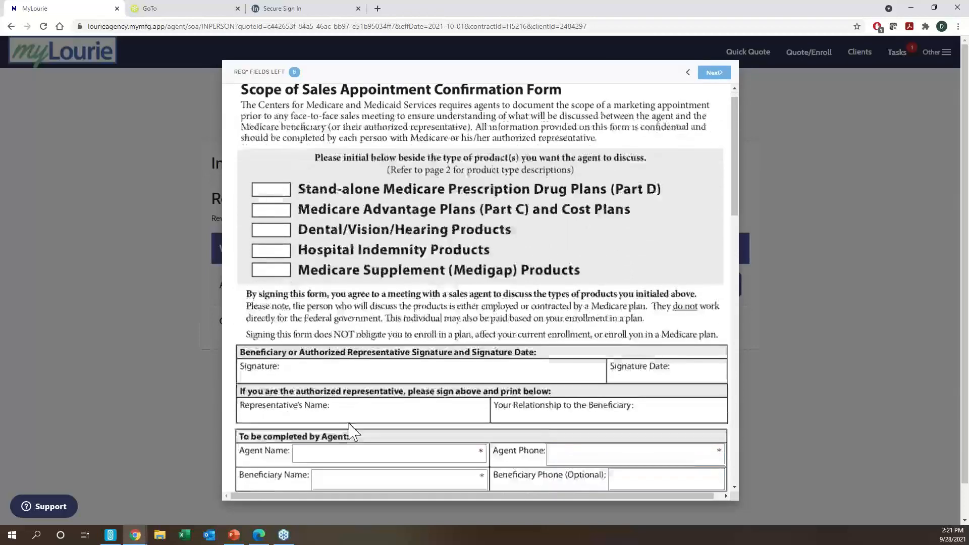
- Fill in agent name, agent phone, beneficiary name, and contact method 'Existing Book of Business'
click(348, 367)
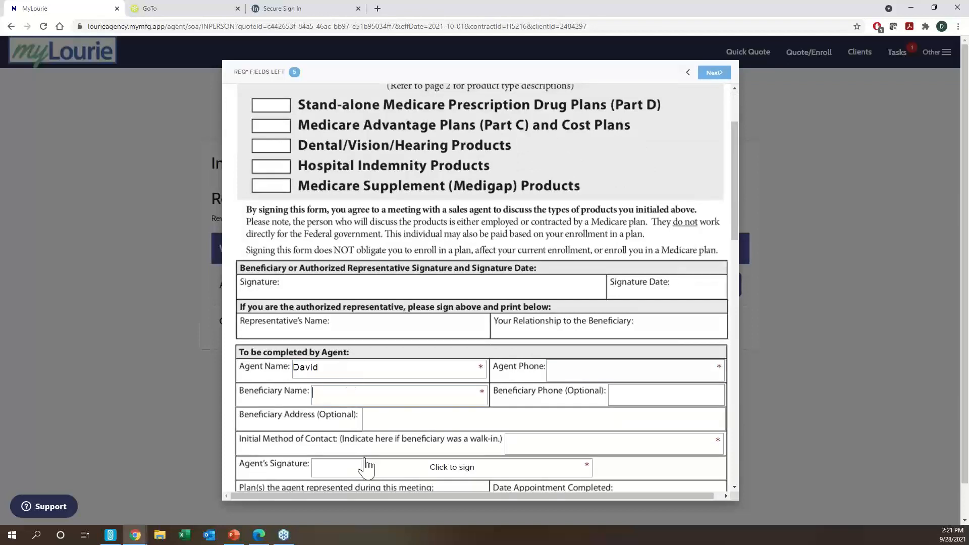
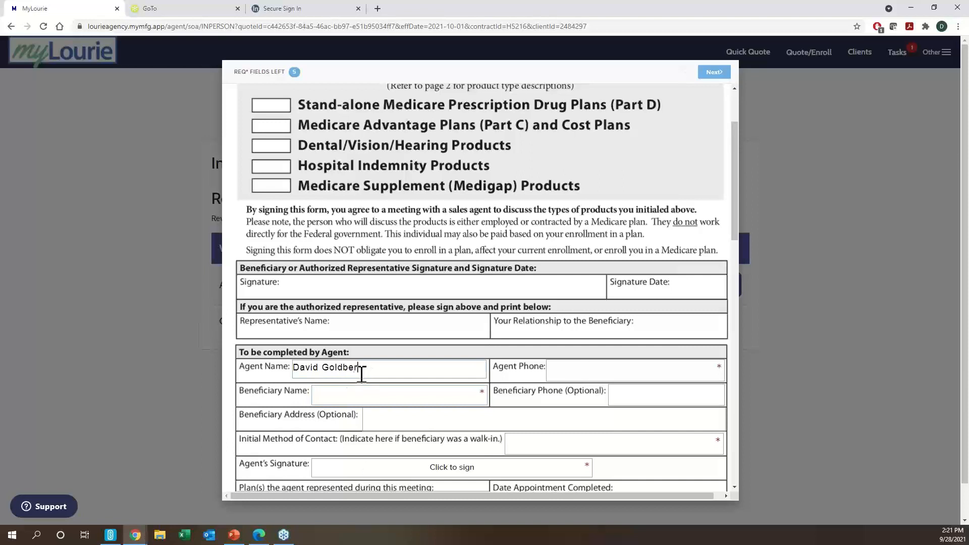
click(575, 374)
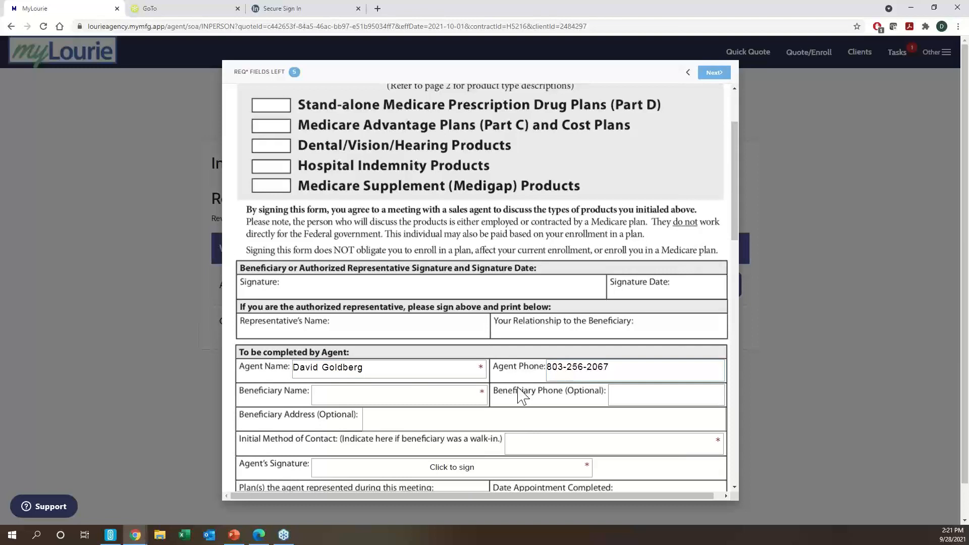
click(417, 397)
text(Joel Test)
click(510, 441)
text(Existing Book of Bus)
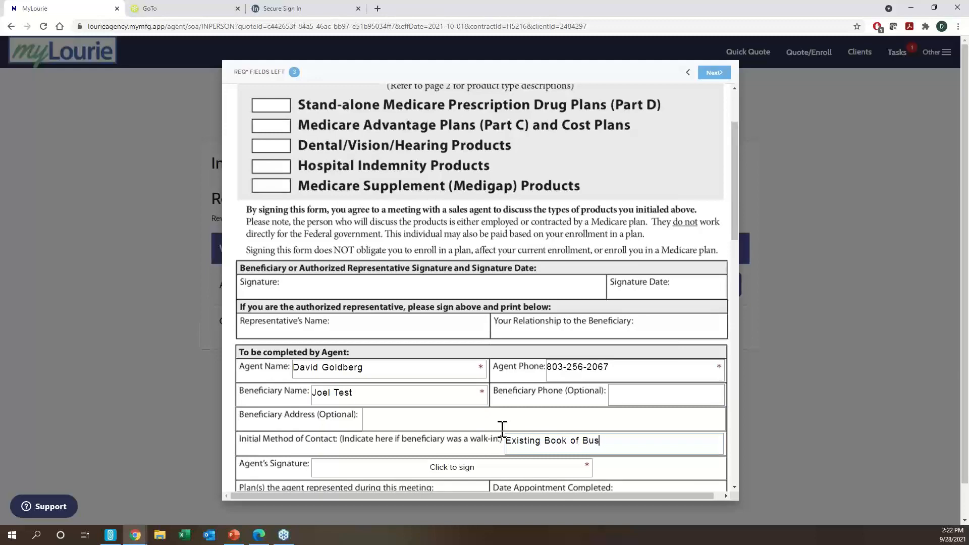
text(iness)
- Add a typed agent signature to the Agent's Signature field
scroll(432, 389, down, 1)
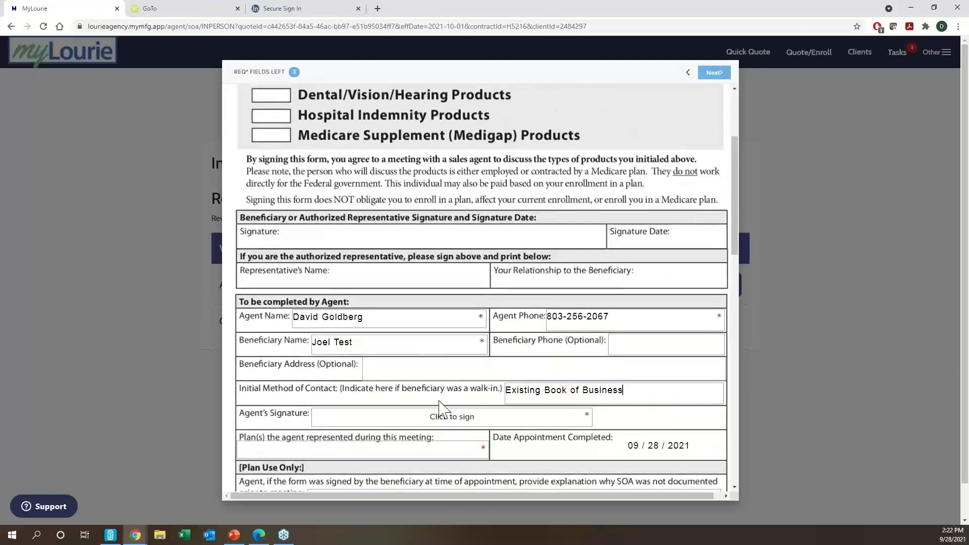
click(440, 419)
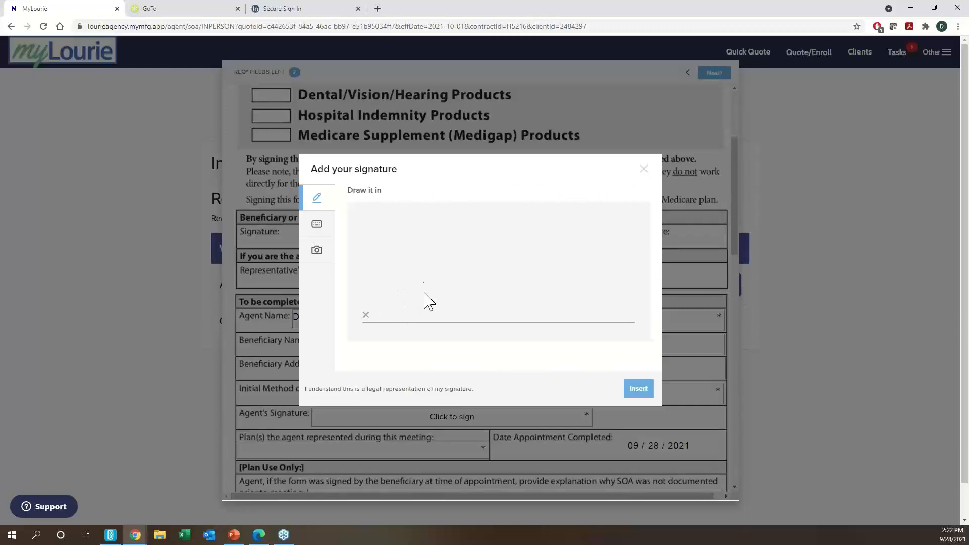
click(317, 233)
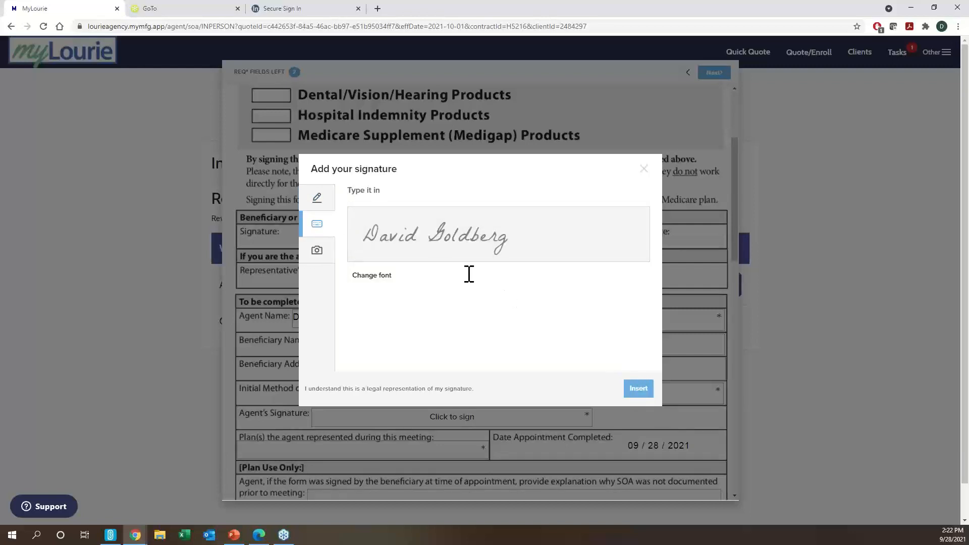
click(638, 389)
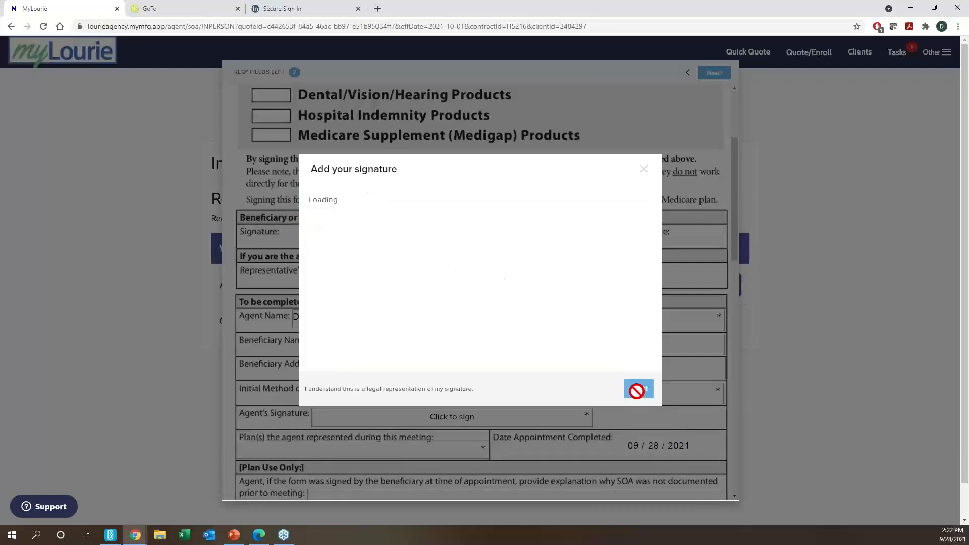
- Enter 'Medicare Advantage - Review' as the plan, then agree and submit the form
scroll(402, 392, down, 1)
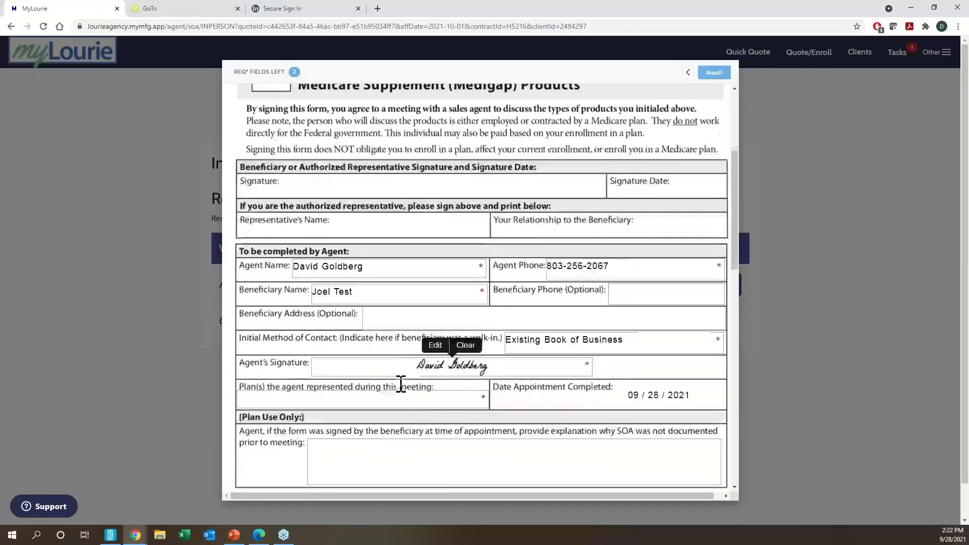
click(415, 402)
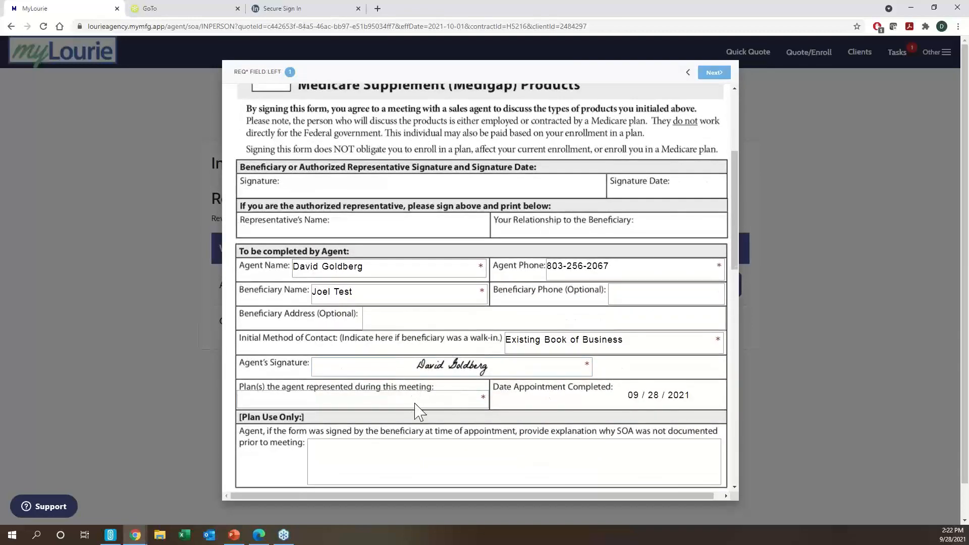
text(Medicare Advantage)
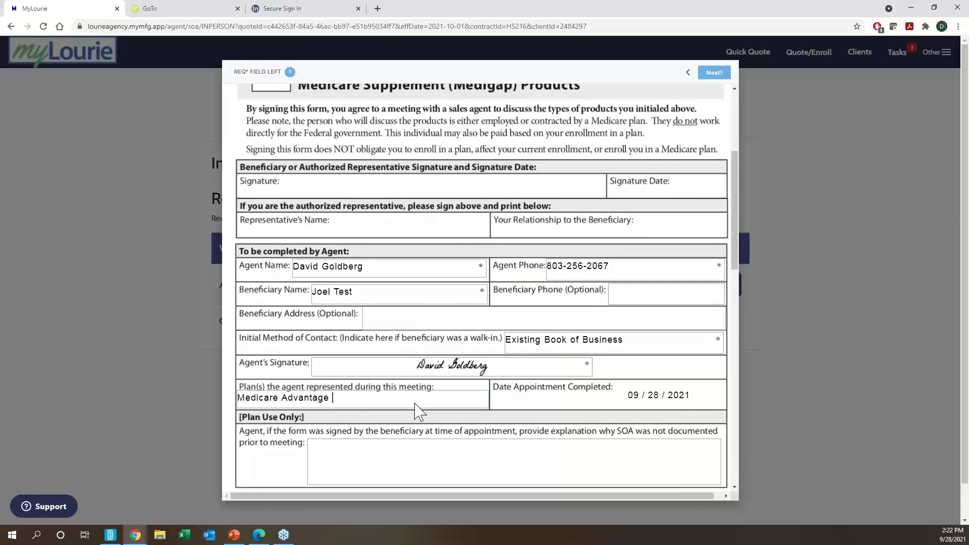
text( - Review)
click(715, 76)
click(718, 80)
click(674, 107)
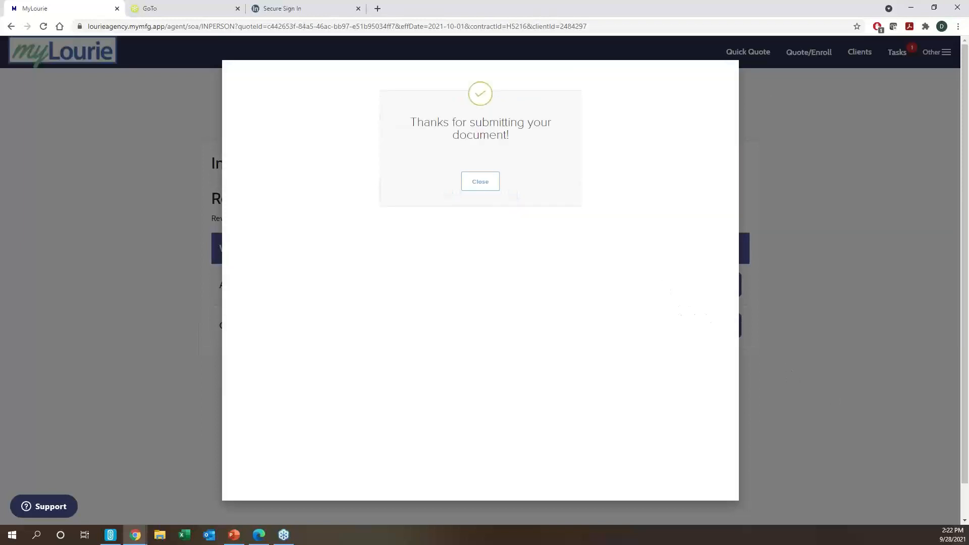
- Open the client's SOA form and insert typed initials in all five product boxes
click(478, 185)
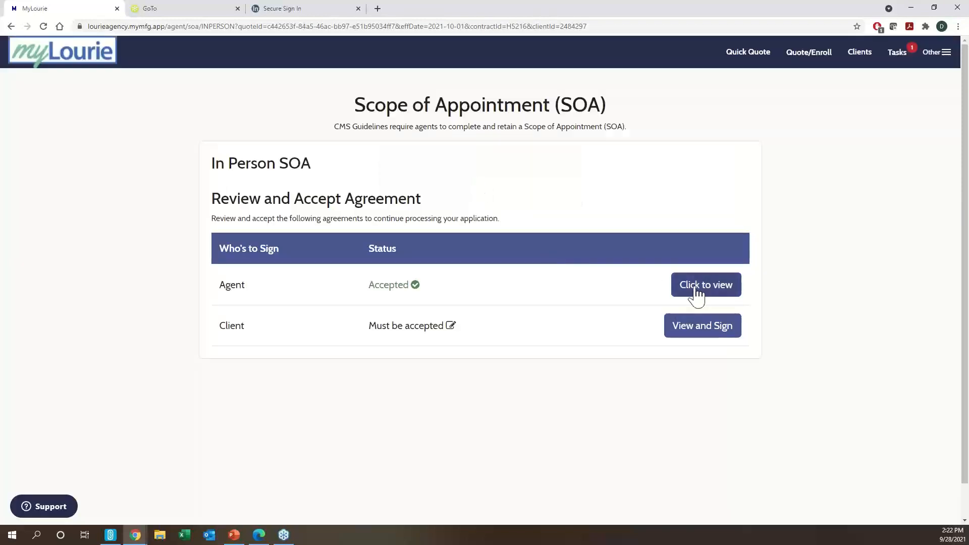
click(718, 340)
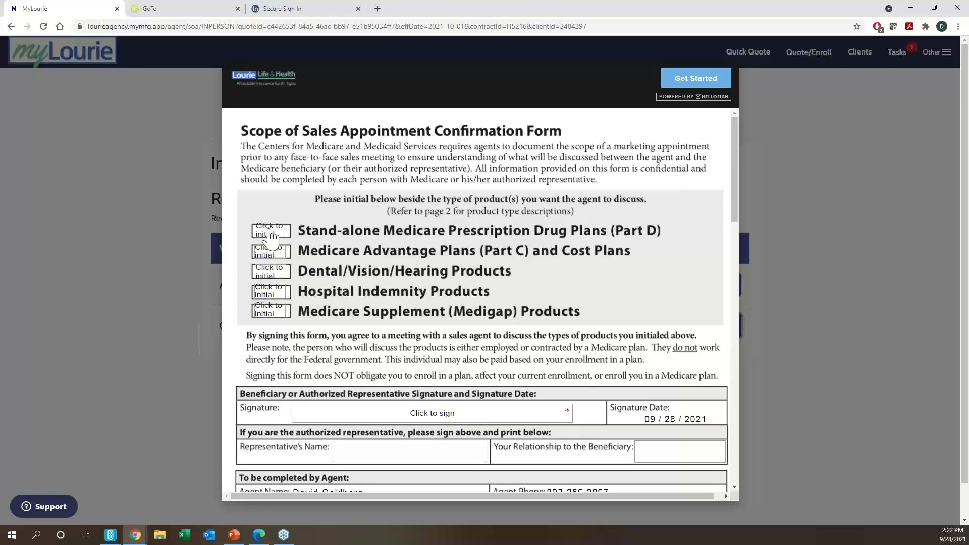
scroll(272, 238, down, 1)
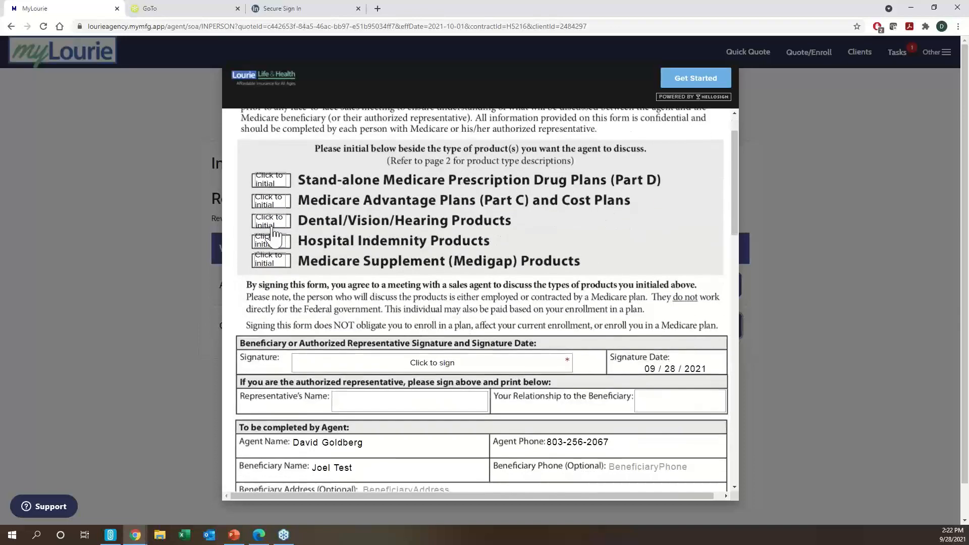
click(277, 184)
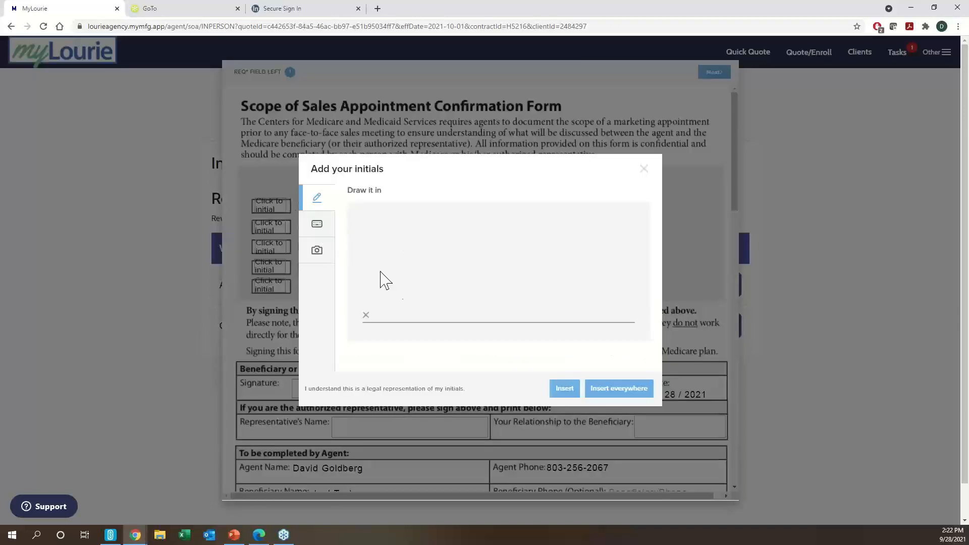
click(317, 225)
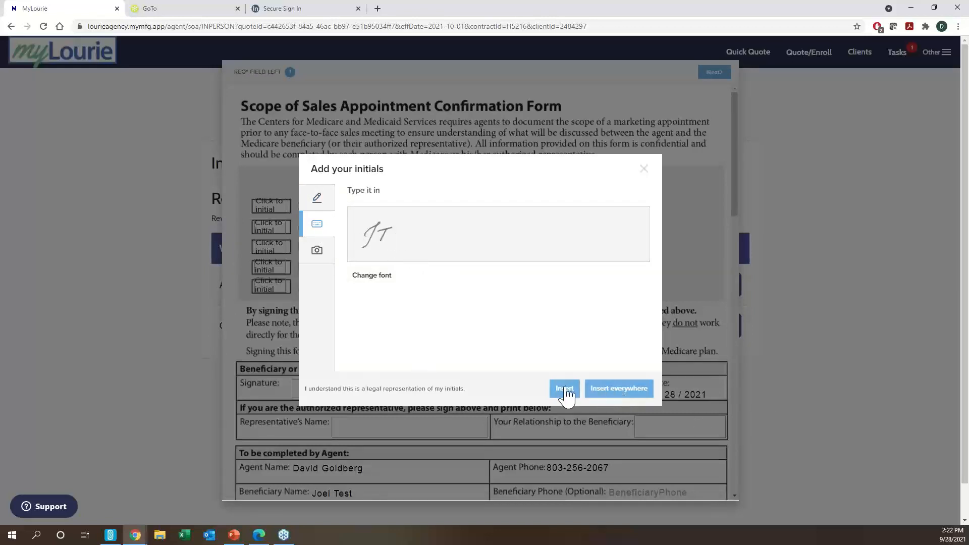
click(630, 389)
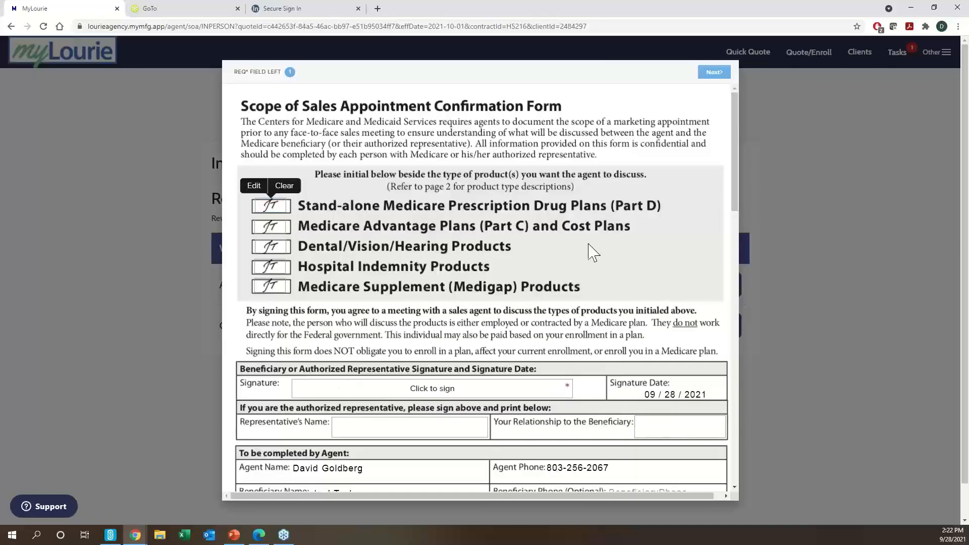
- Place the client's typed signature on the Scope of Appointment form
scroll(588, 253, down, 1)
click(469, 339)
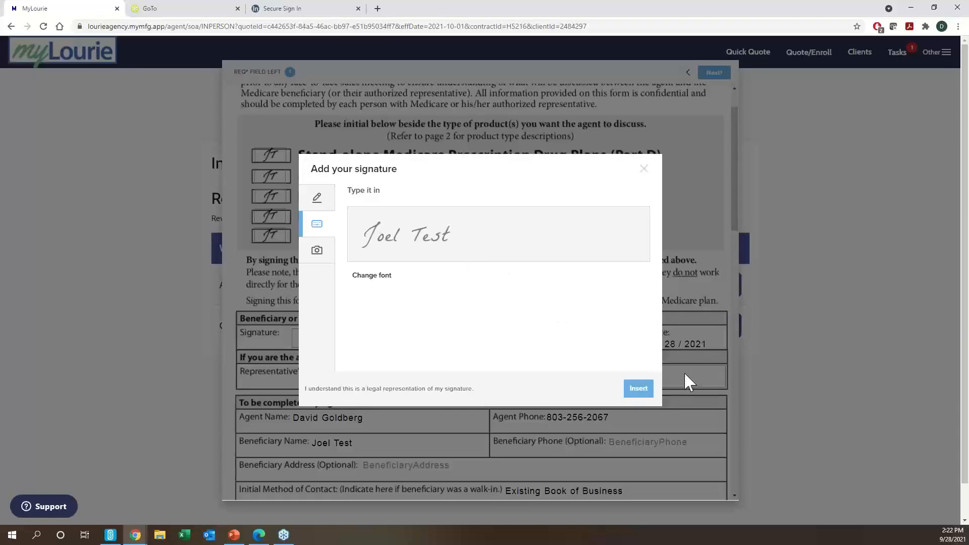
click(637, 388)
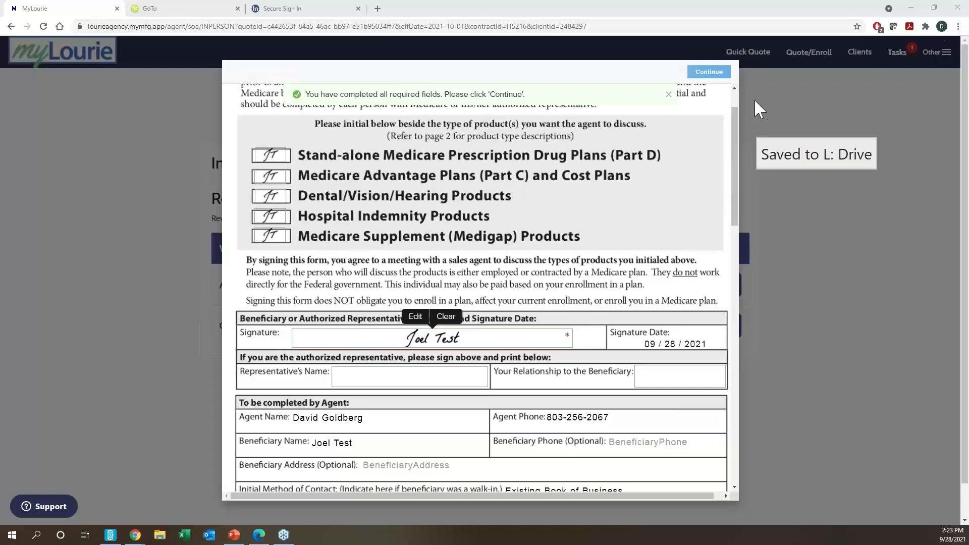
scroll(640, 244, down, 1)
scroll(646, 250, up, 1)
scroll(645, 250, up, 1)
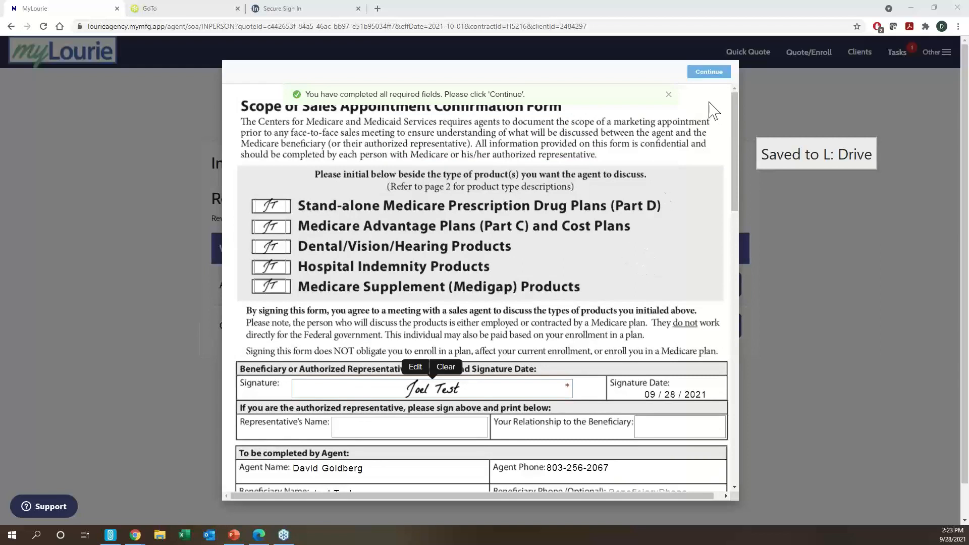
- Agree and submit the client's form, attest the agreements, and continue to enrollment
click(708, 71)
click(682, 100)
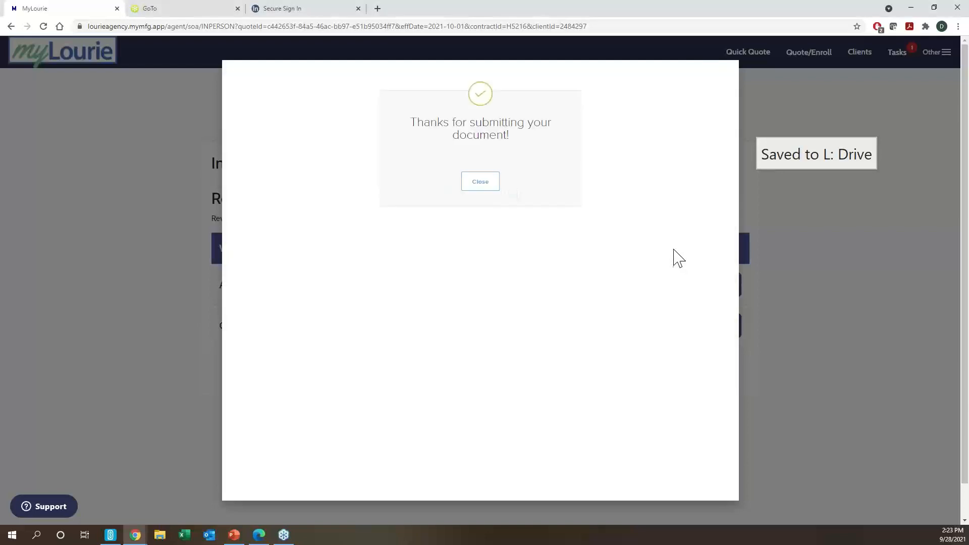
click(480, 185)
click(323, 353)
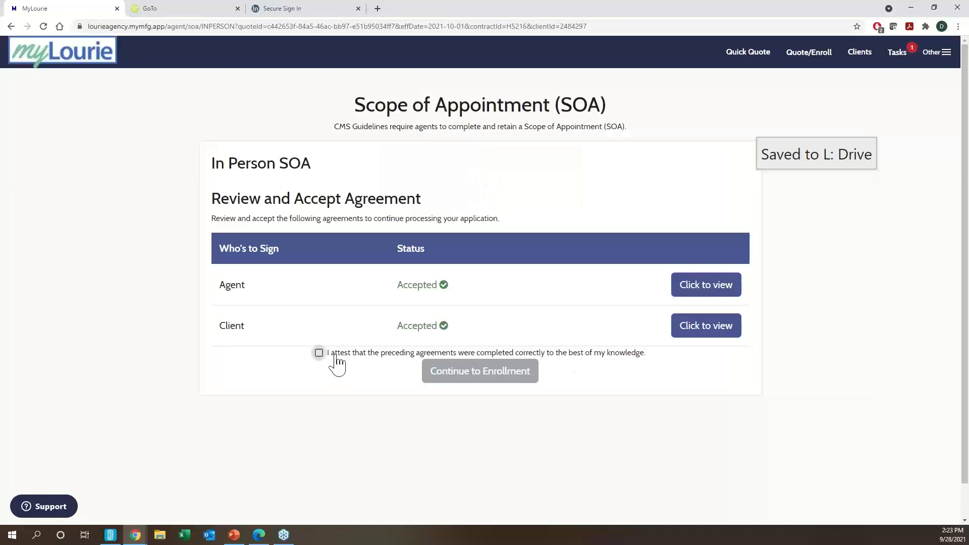
click(478, 377)
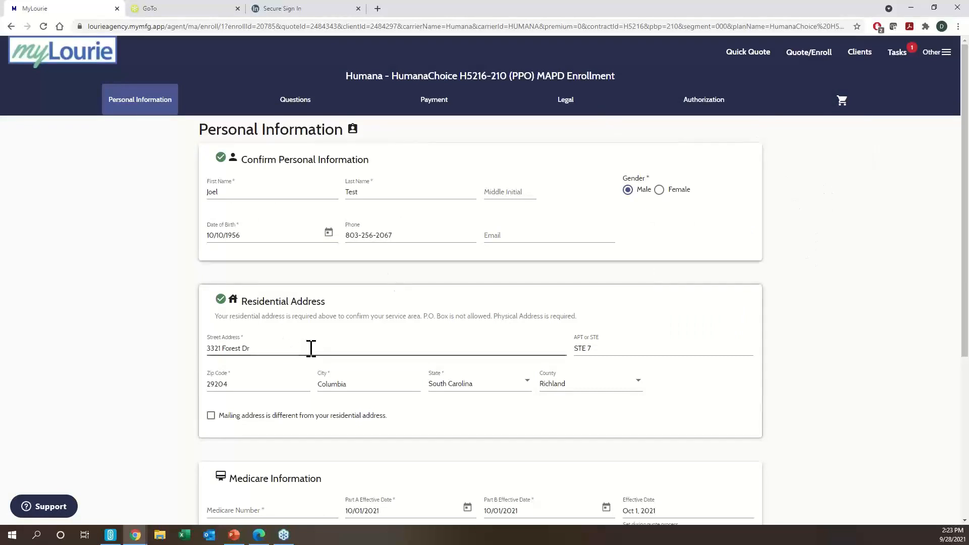
- Enter the client's Medicare number, review the PCP section, and save Personal Information
scroll(312, 303, down, 2)
click(258, 248)
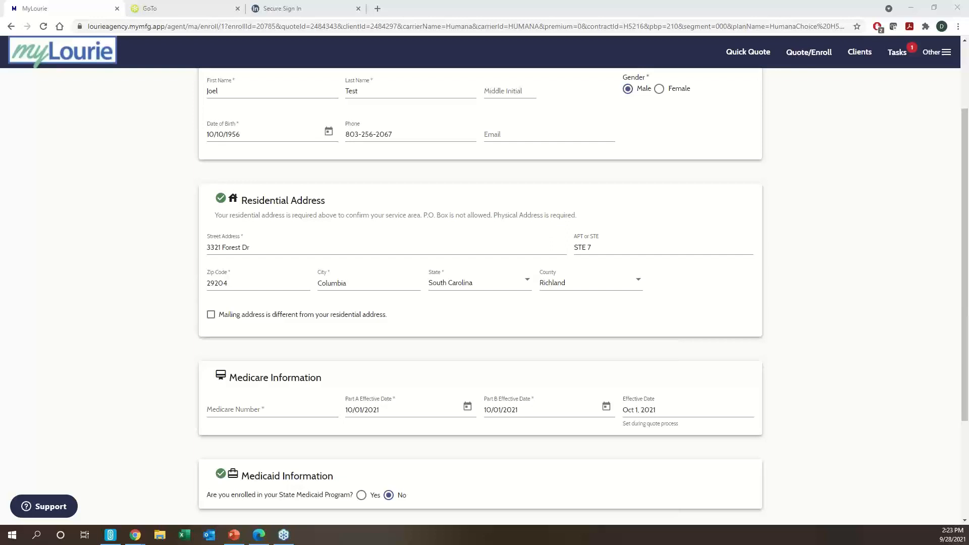
click(267, 412)
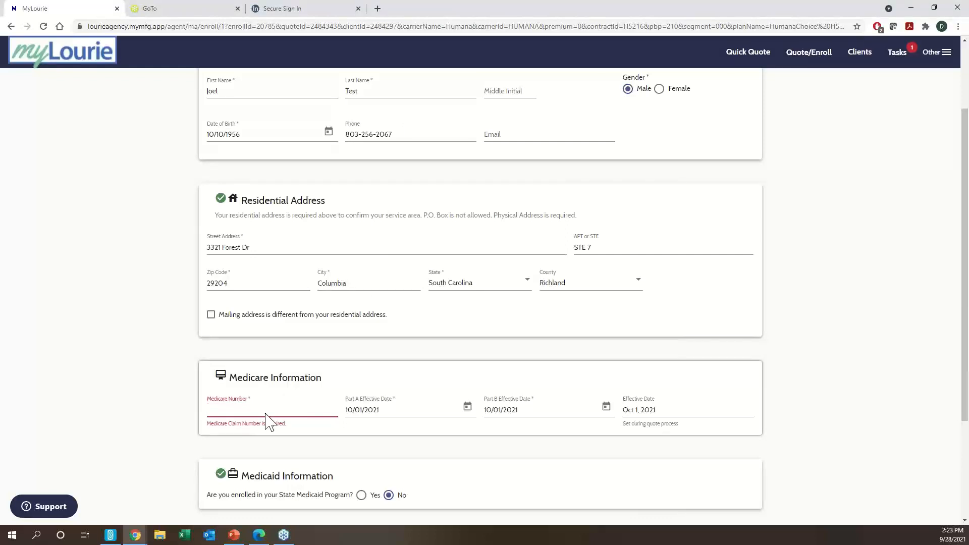
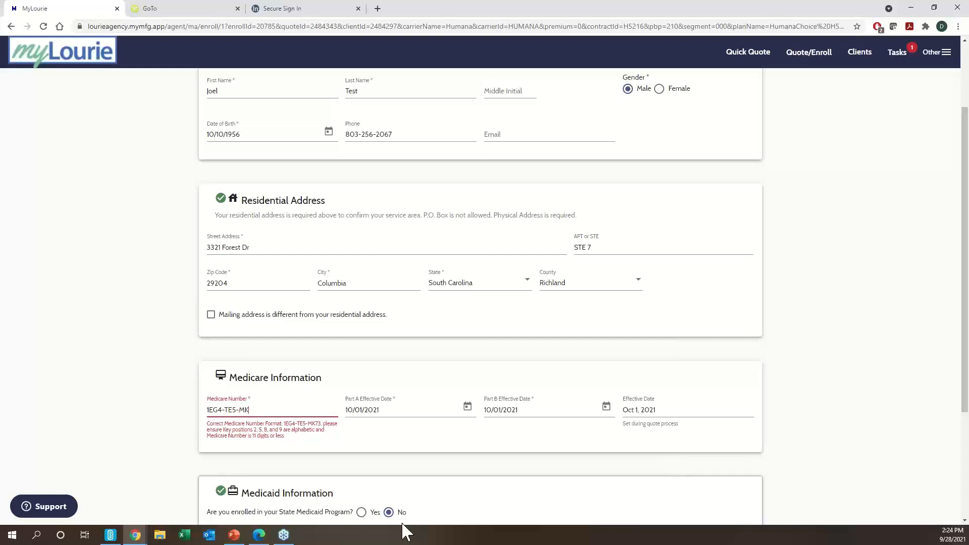
scroll(361, 427, down, 2)
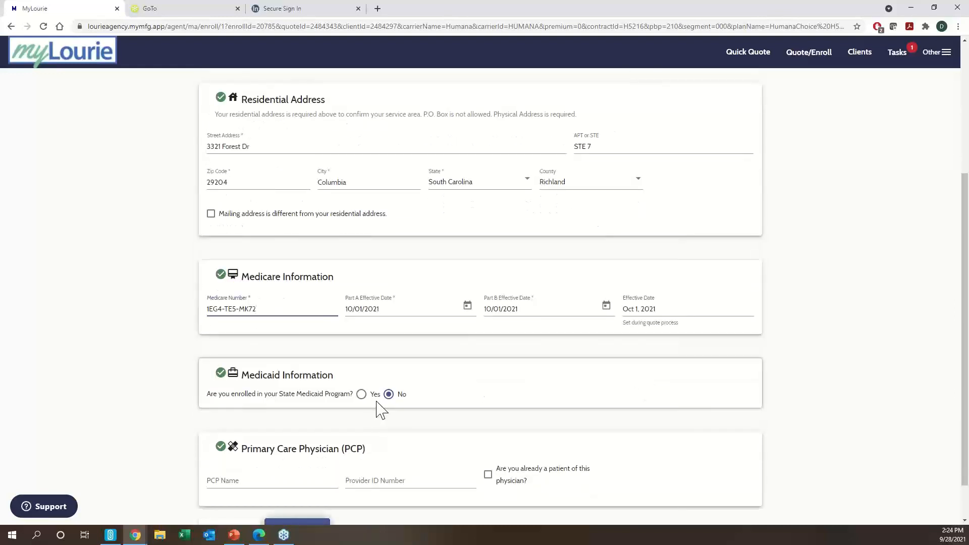
scroll(381, 409, down, 1)
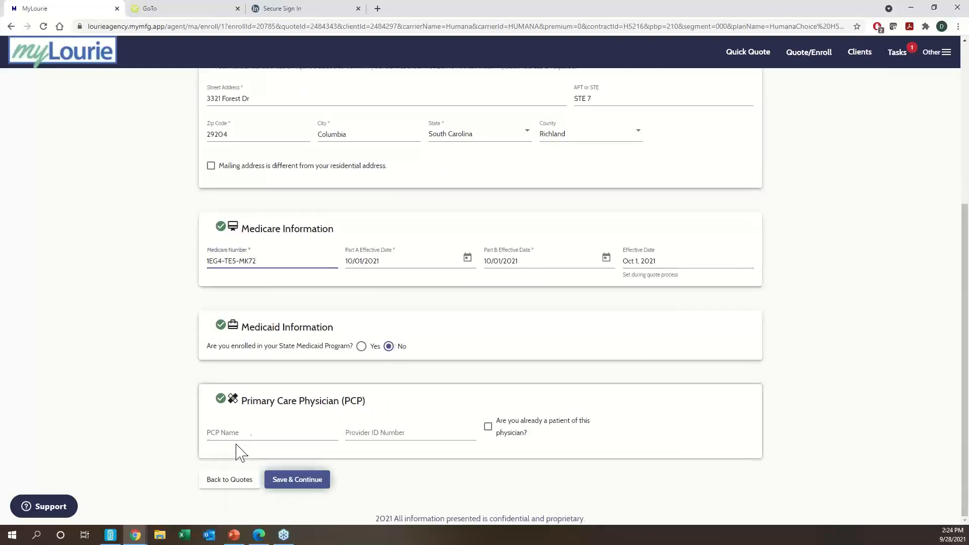
drag(365, 402, 238, 415)
click(391, 411)
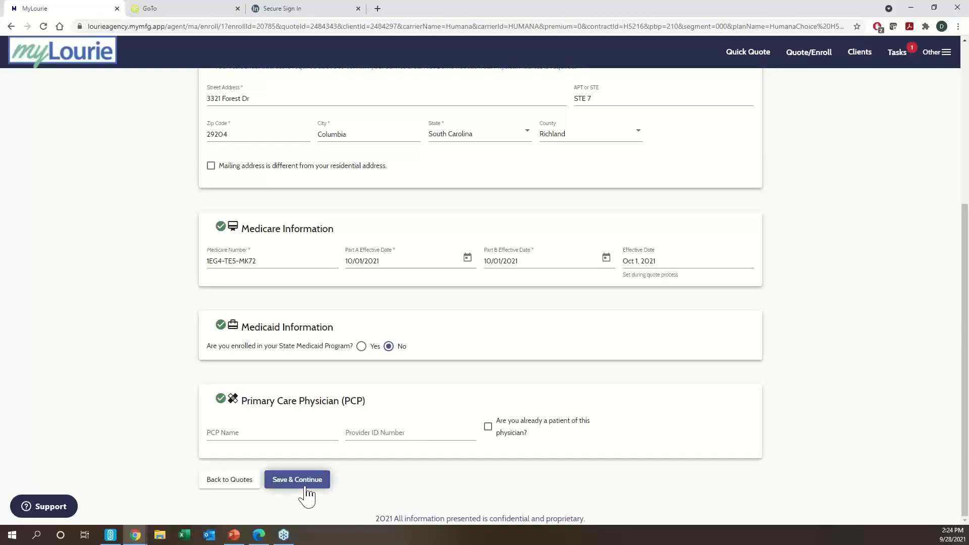
click(290, 485)
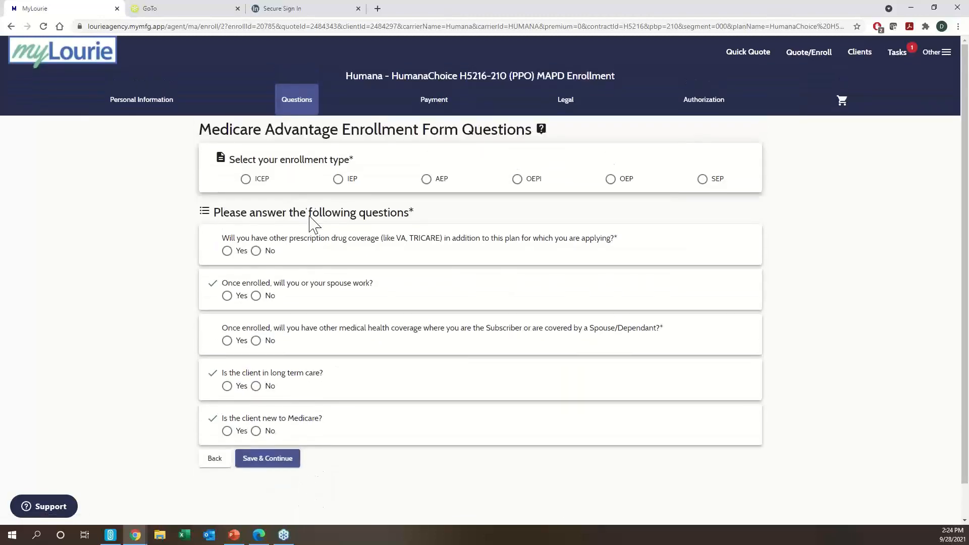
- Choose IEP and answer No to drug coverage, medical coverage, working, long-term care, and new-to-Medicare
click(353, 180)
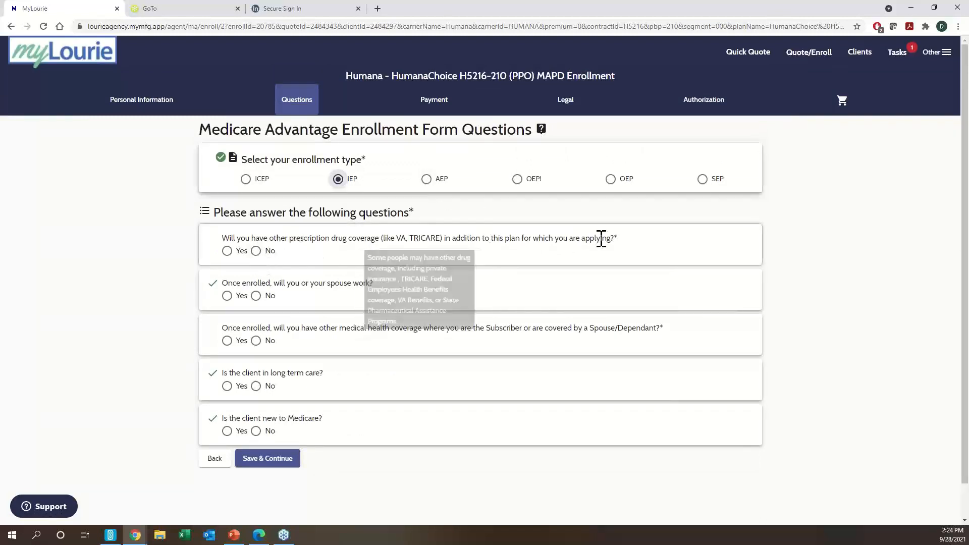
click(255, 251)
click(256, 341)
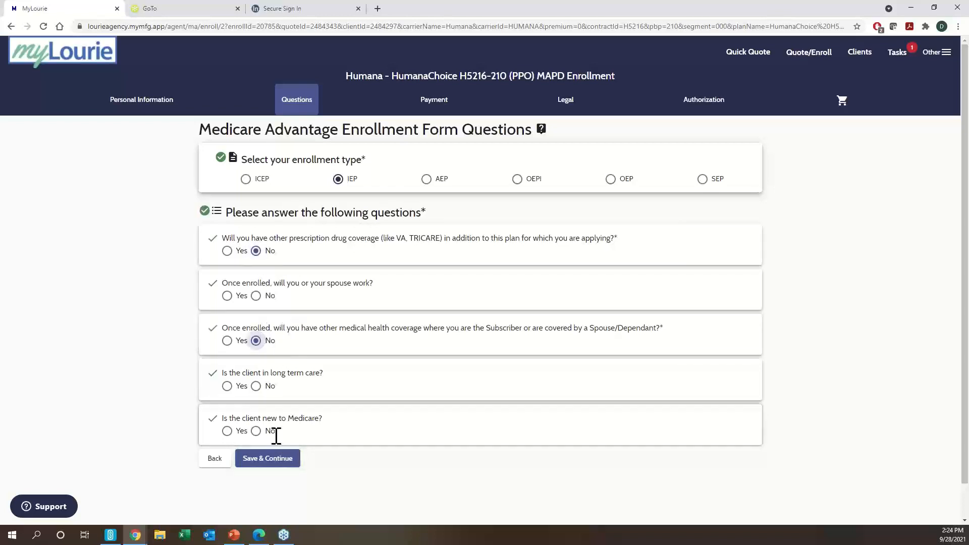
click(256, 295)
click(256, 386)
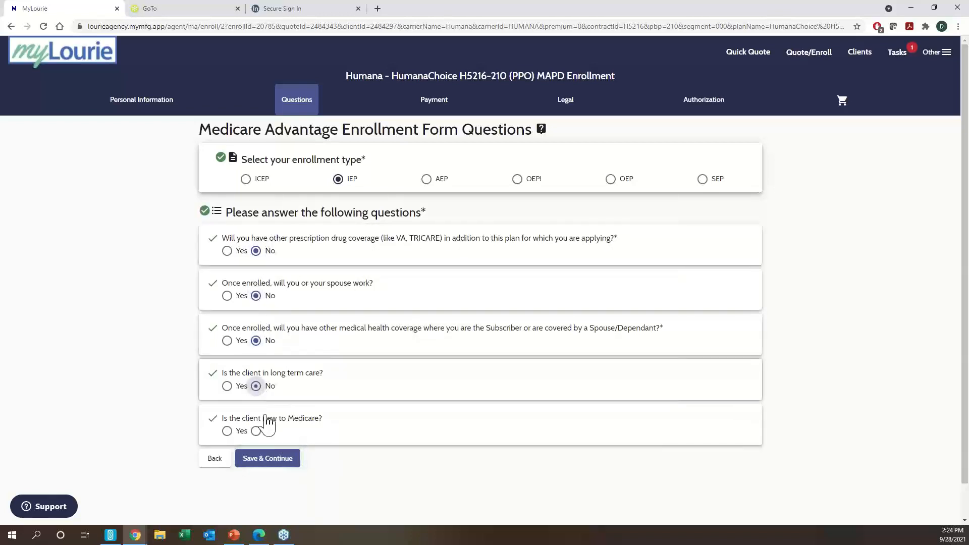
click(256, 431)
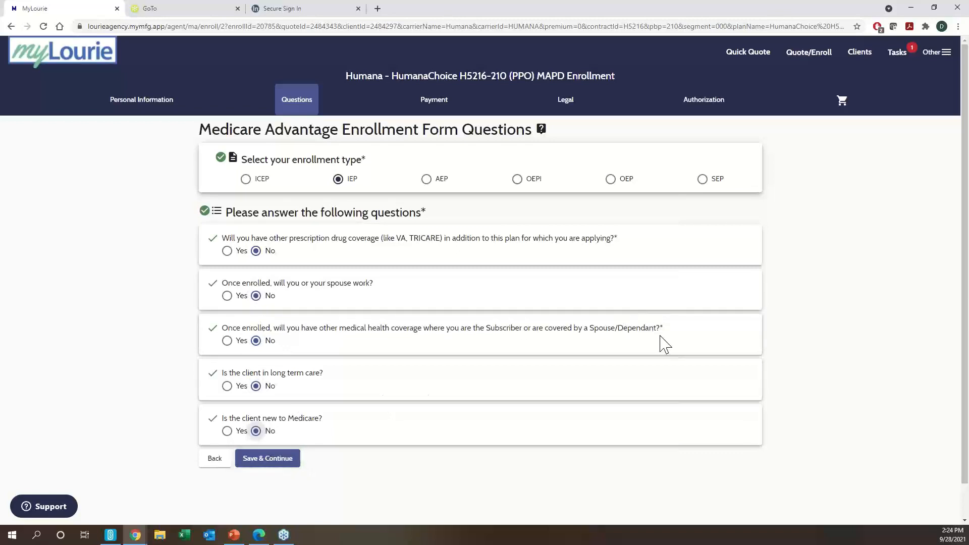
drag(665, 326, 660, 327)
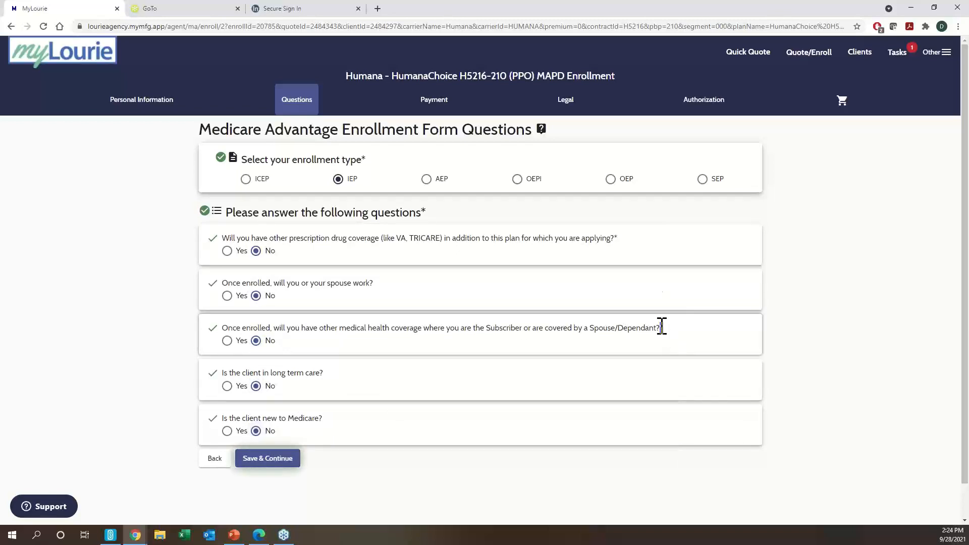
click(617, 245)
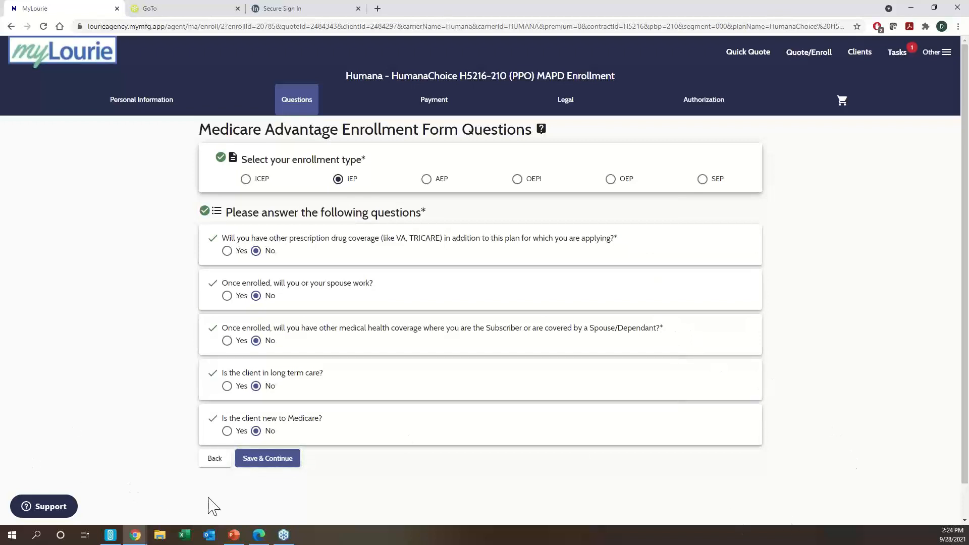
click(269, 461)
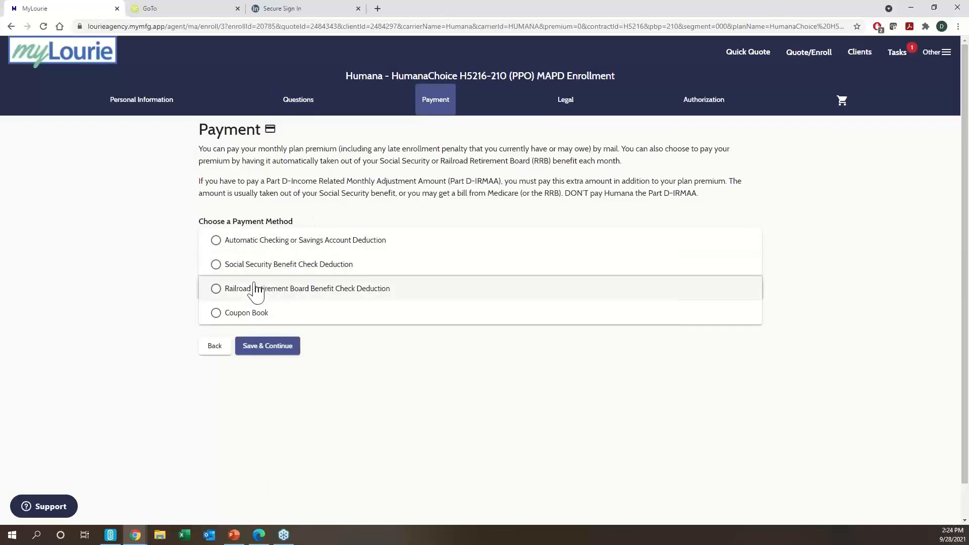
- Select Coupon Book as the payment method and save the Payment step
click(241, 318)
scroll(310, 343, down, 1)
click(275, 346)
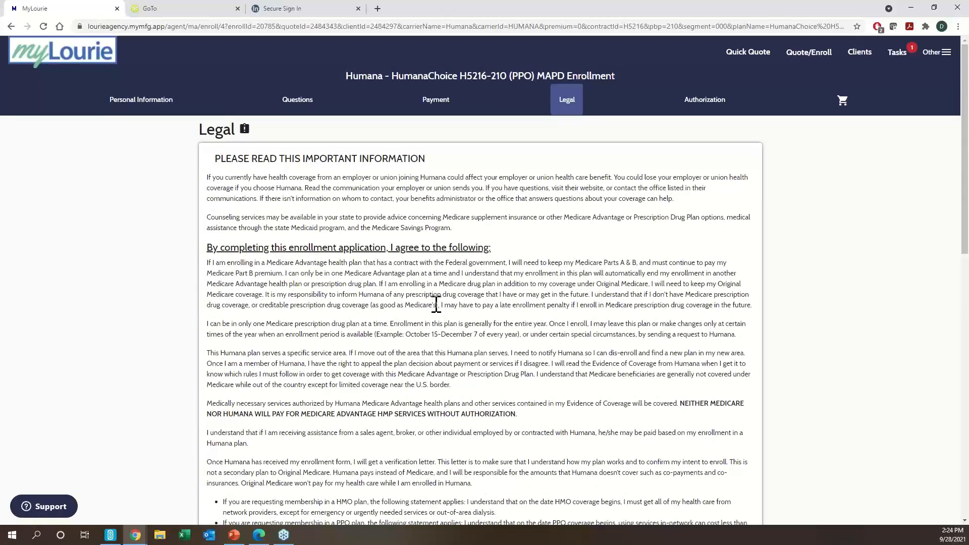
- Tick the legal attestation checkbox at the bottom of the Legal page and save
scroll(405, 322, down, 2)
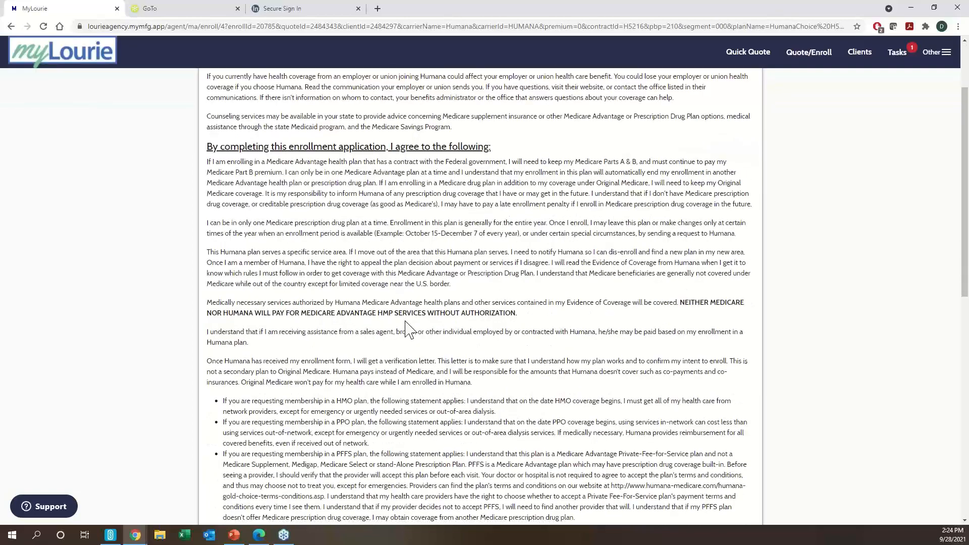
scroll(407, 329, up, 1)
scroll(408, 323, down, 3)
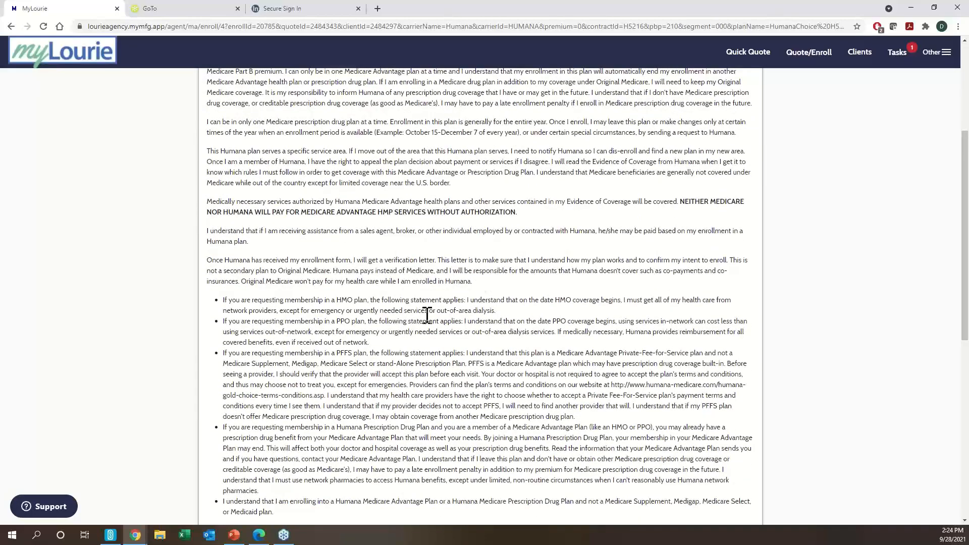
scroll(428, 311, down, 8)
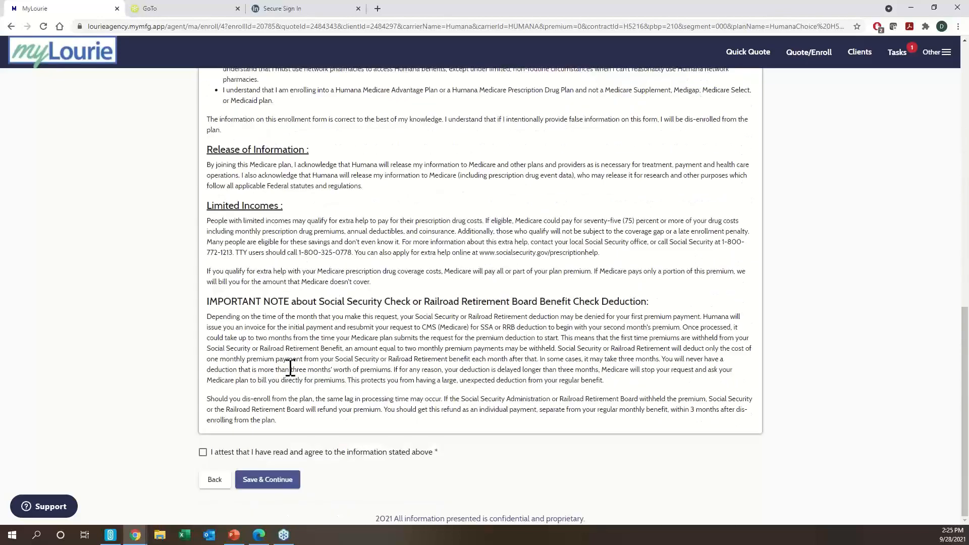
click(277, 452)
click(277, 482)
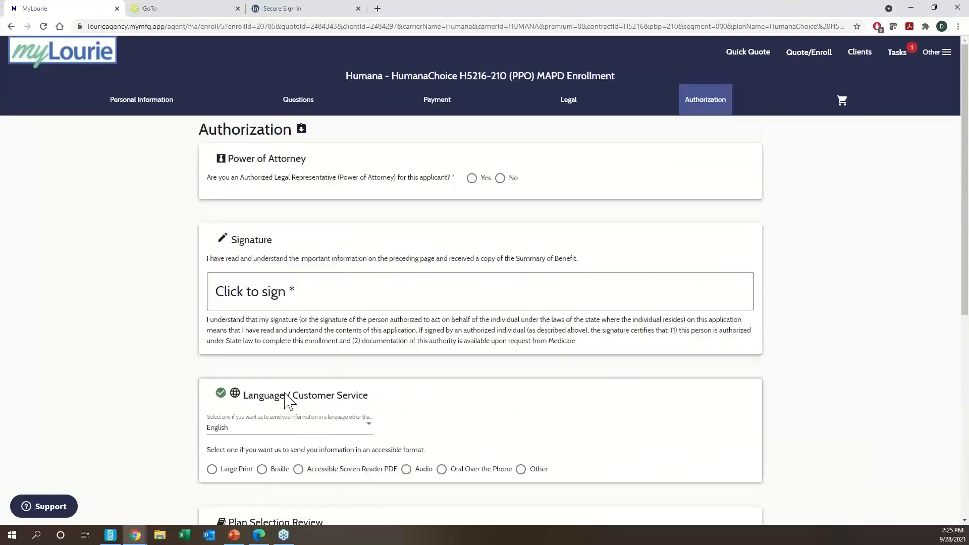
- Answer No to Power of Attorney and draw the applicant's signature freehand
click(508, 180)
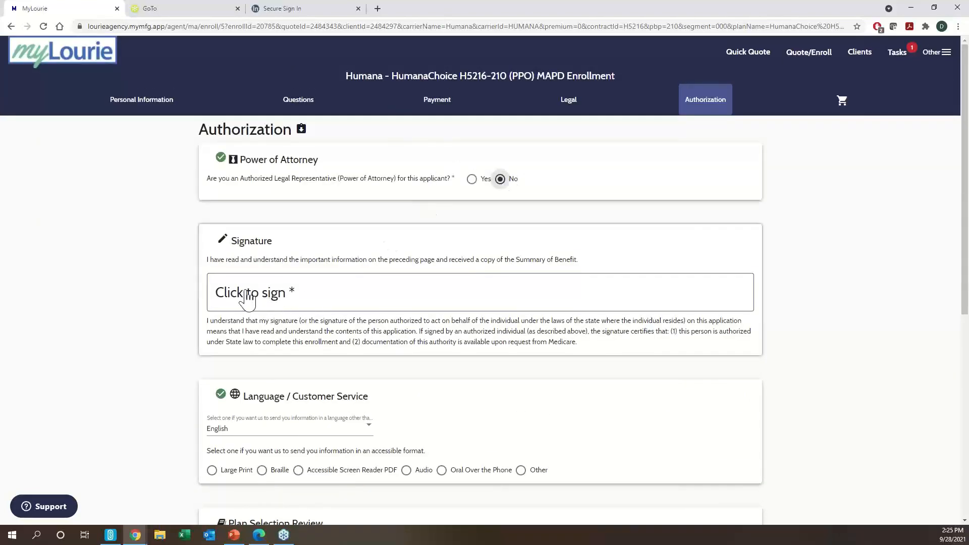
click(263, 301)
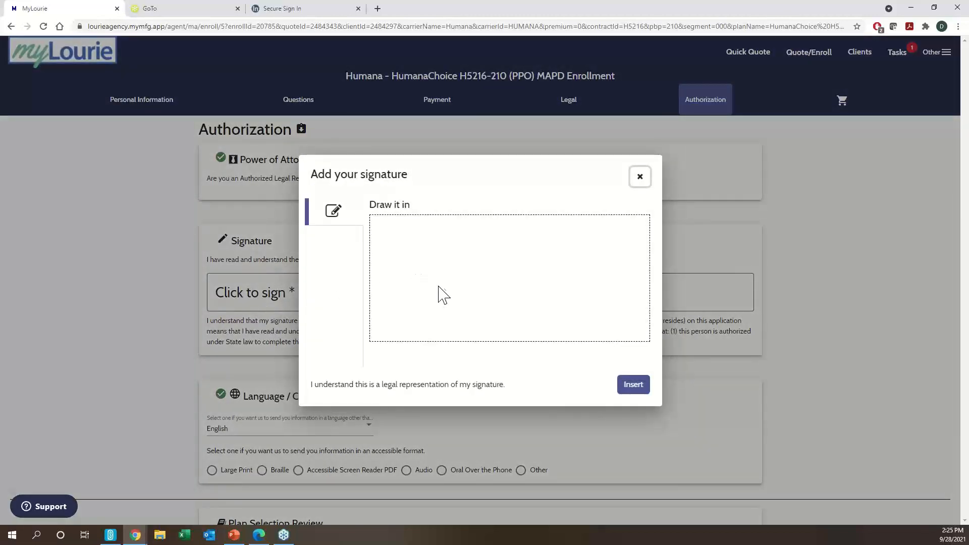
mouse_move(400, 287)
mouse_down()
mouse_move(523, 274)
mouse_move(480, 309)
mouse_move(554, 316)
mouse_up()
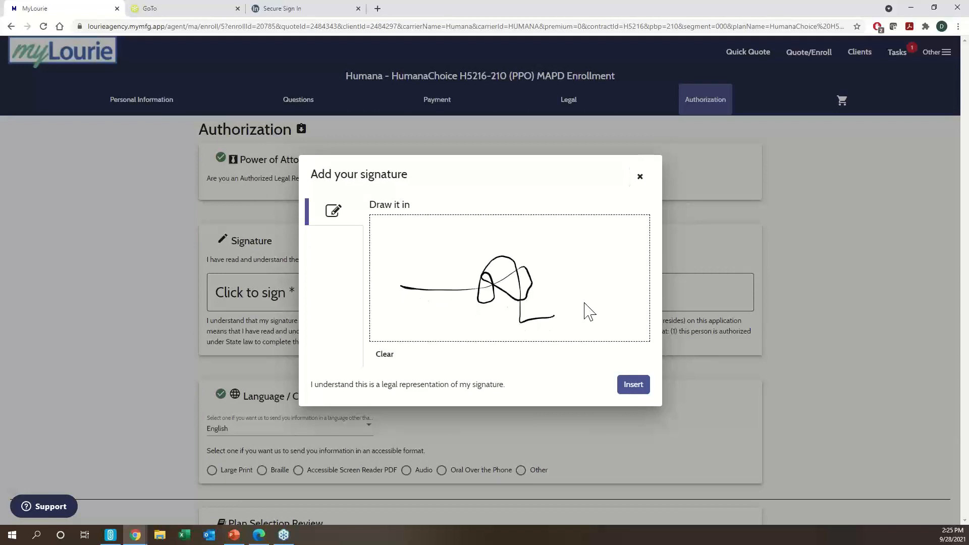
- Insert the drawn signature into the Authorization form
click(632, 386)
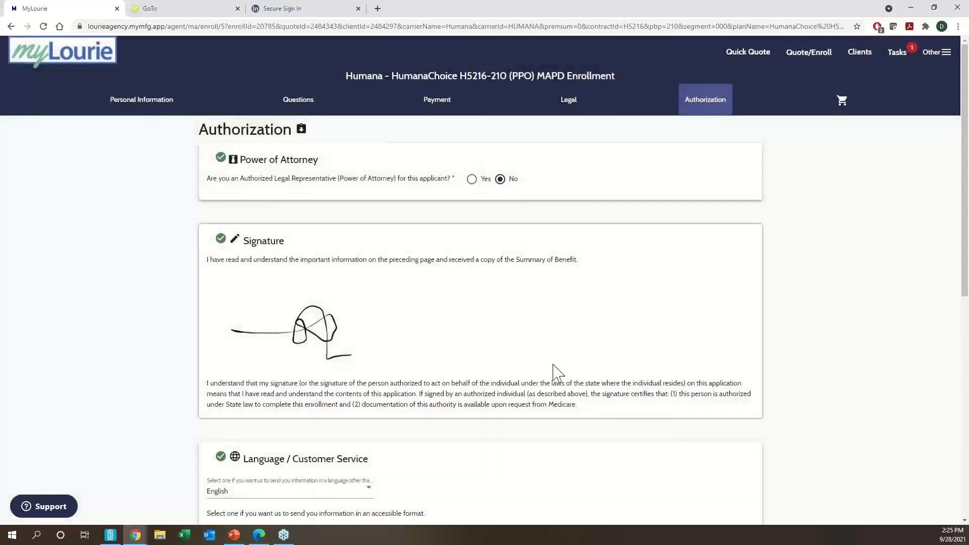
scroll(426, 375, down, 3)
scroll(417, 402, down, 1)
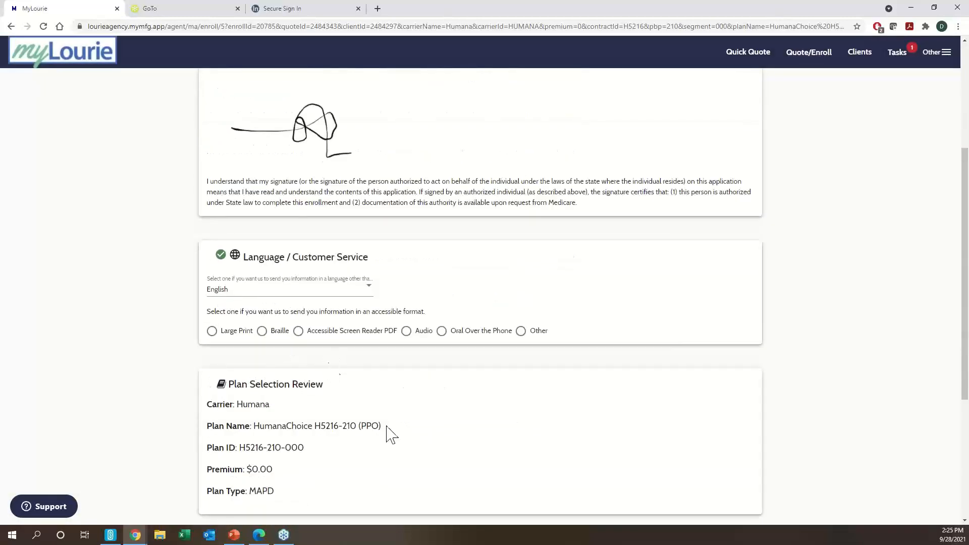
drag(389, 428, 204, 417)
click(203, 416)
scroll(205, 417, down, 2)
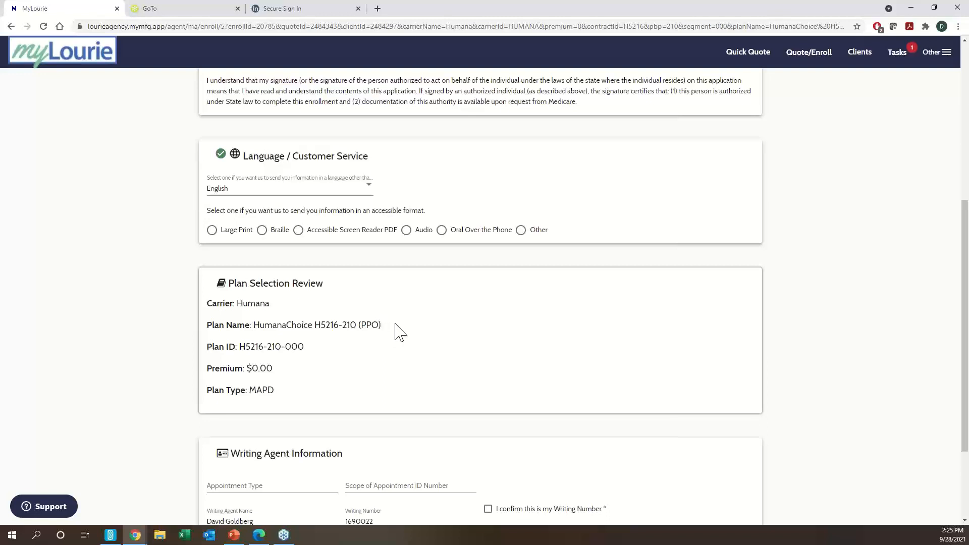
scroll(398, 331, down, 3)
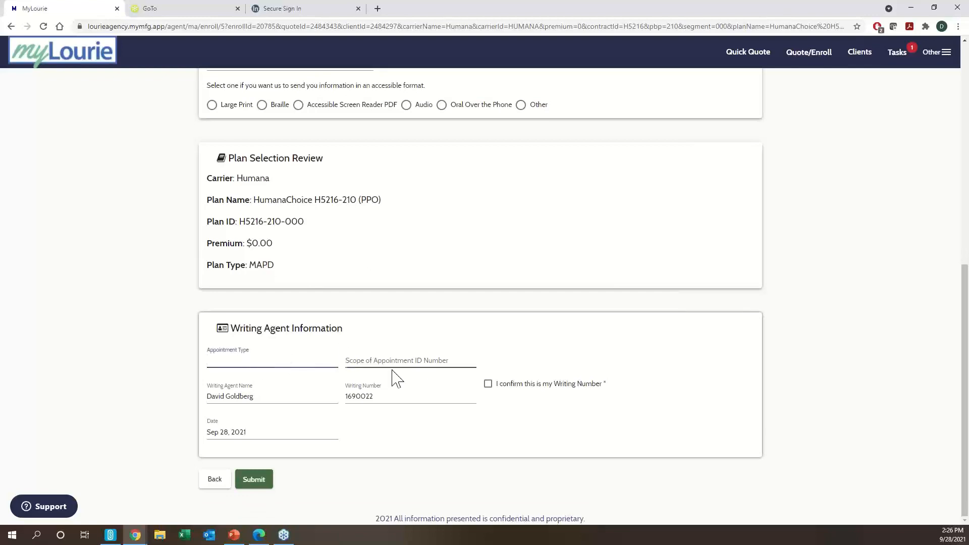
- Confirm the writing number, set Appointment Type 'Face to Face' and Scope of Appointment ID 'Generic'
click(498, 386)
click(321, 369)
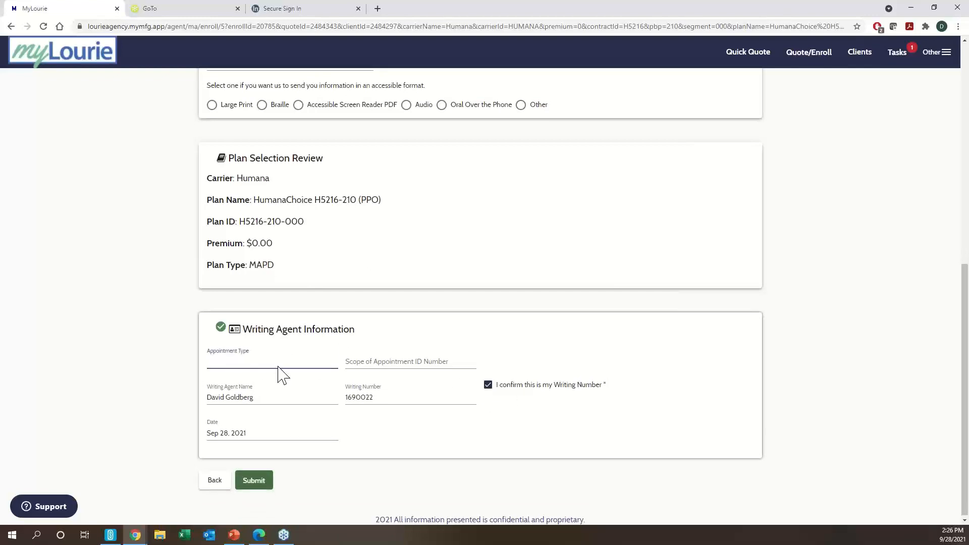
text(fACE)
key(BackSpace)
key(BackSpace)
text(Face to Face)
key(Tab)
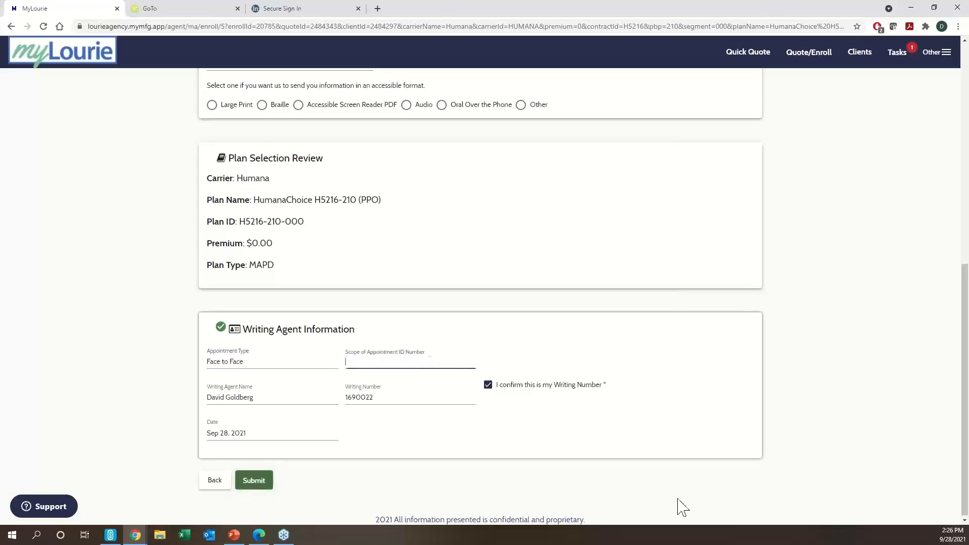
text(Generic)
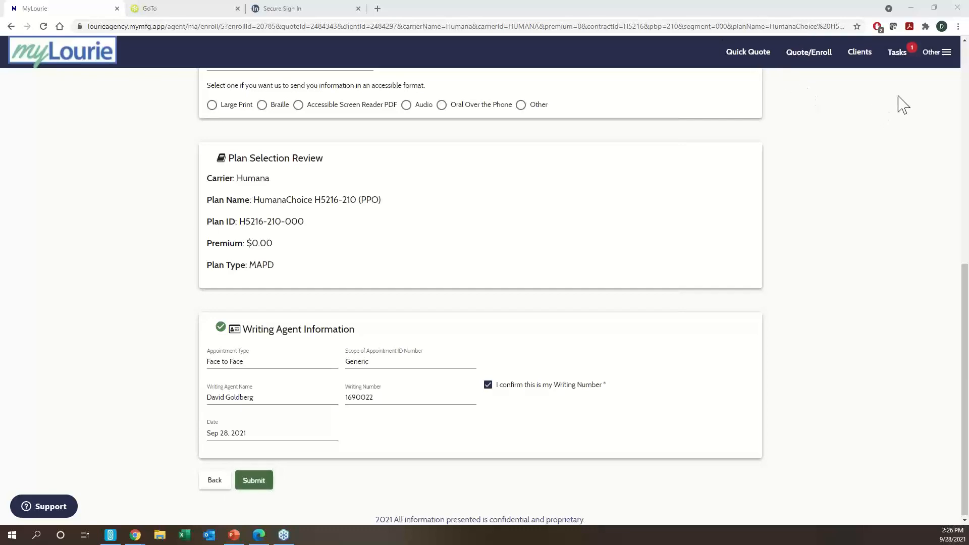
- Go back through earlier enrollment pages to the Humana vs Aetna plan comparison
scroll(270, 231, up, 4)
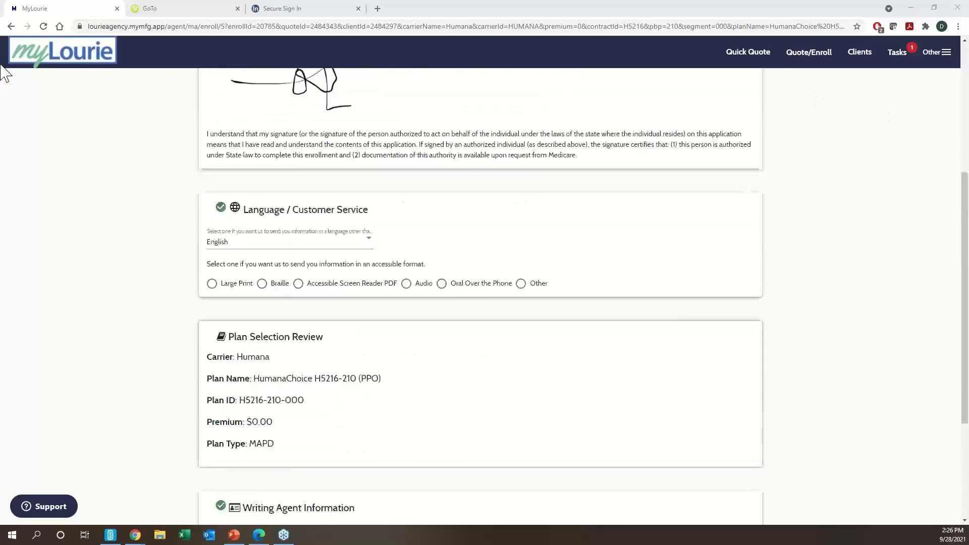
click(10, 26)
click(11, 26)
click(11, 26)
click(10, 26)
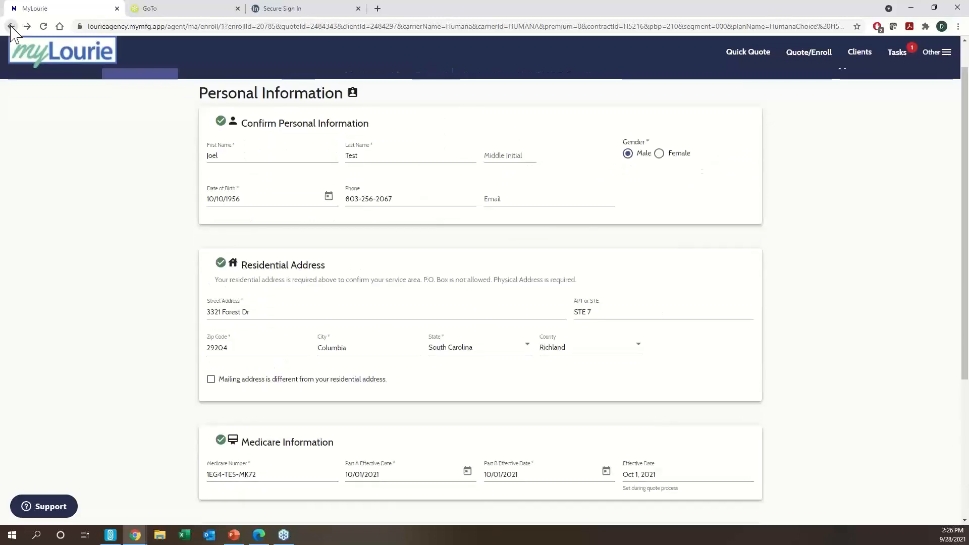
click(11, 26)
click(11, 27)
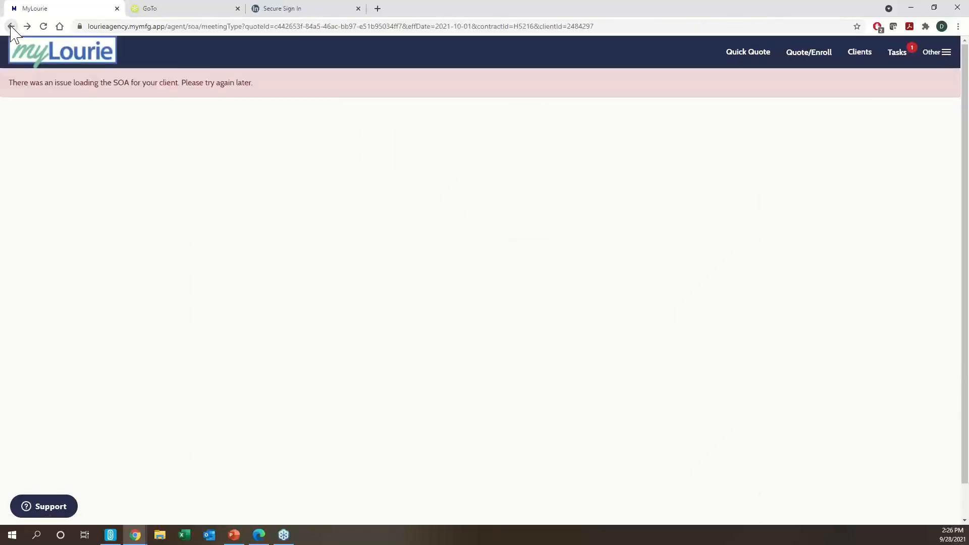
click(10, 26)
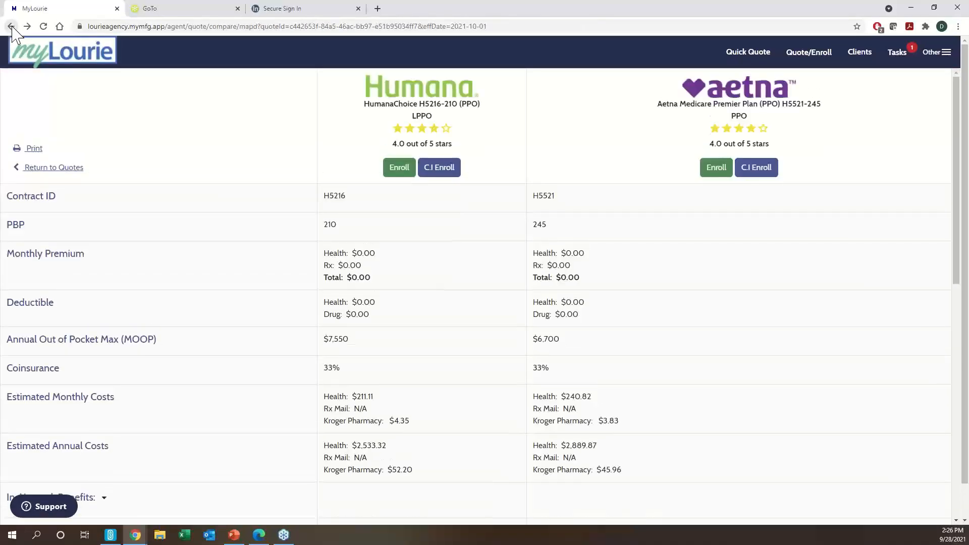
- Start enrollment in the Humana plan and confirm the attestation
click(399, 168)
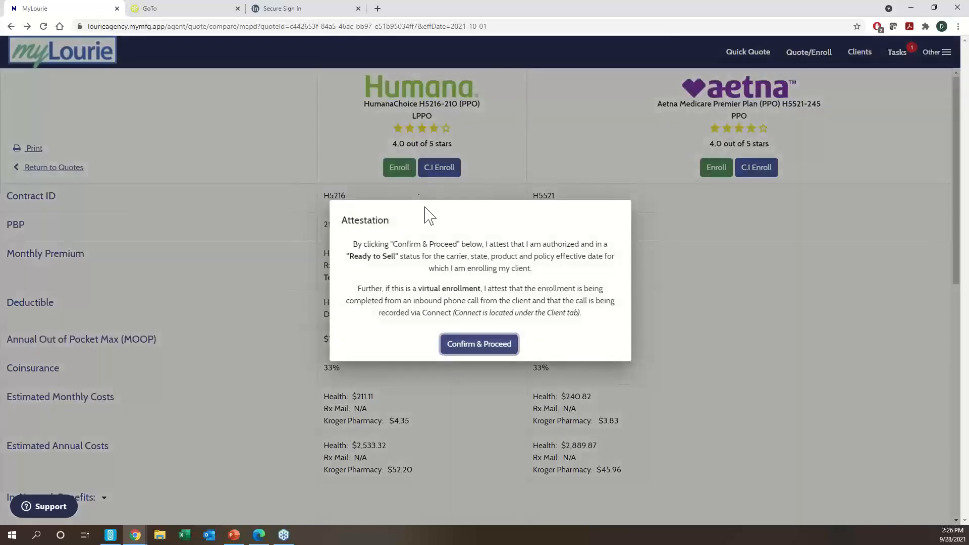
click(458, 347)
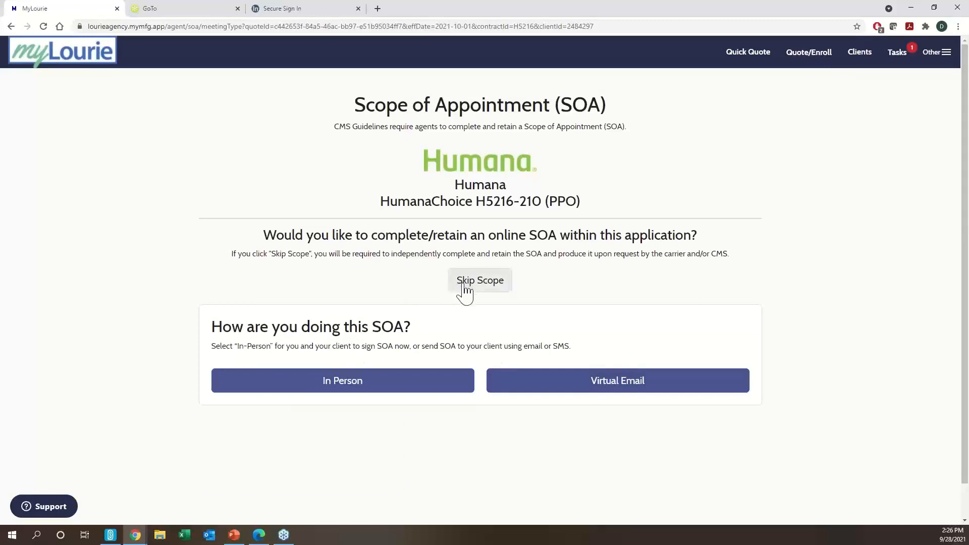
drag(419, 333, 249, 330)
click(251, 331)
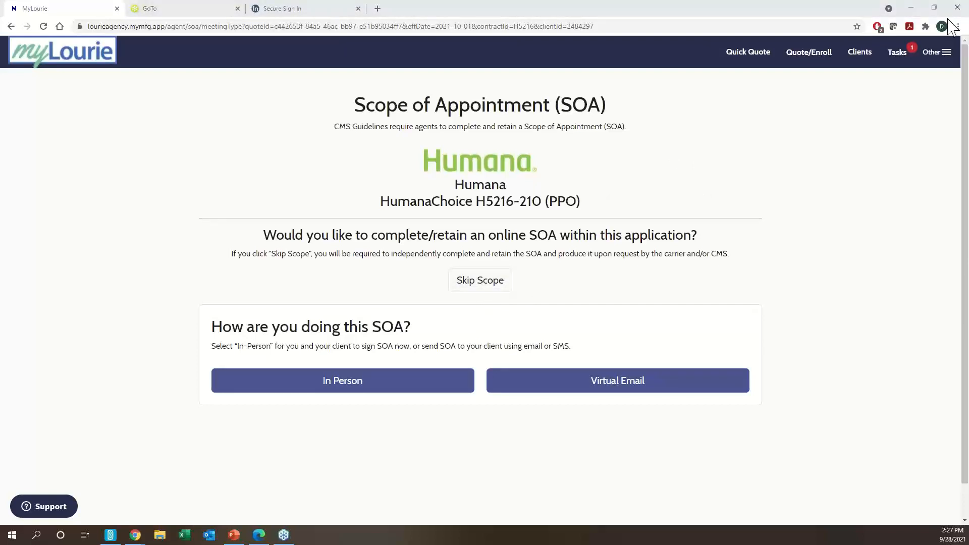
- Skip the online scope of appointment and record the meeting as Virtual
click(491, 283)
click(490, 286)
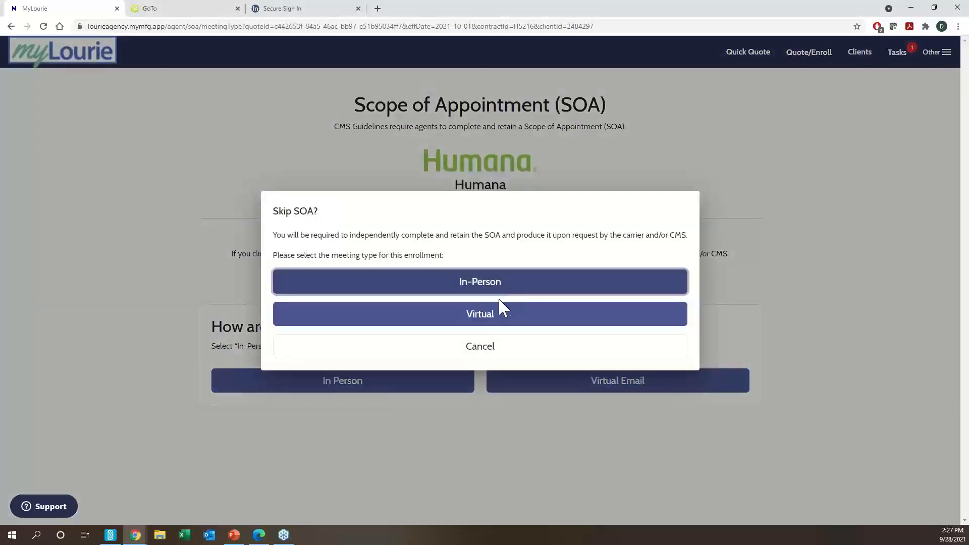
click(474, 327)
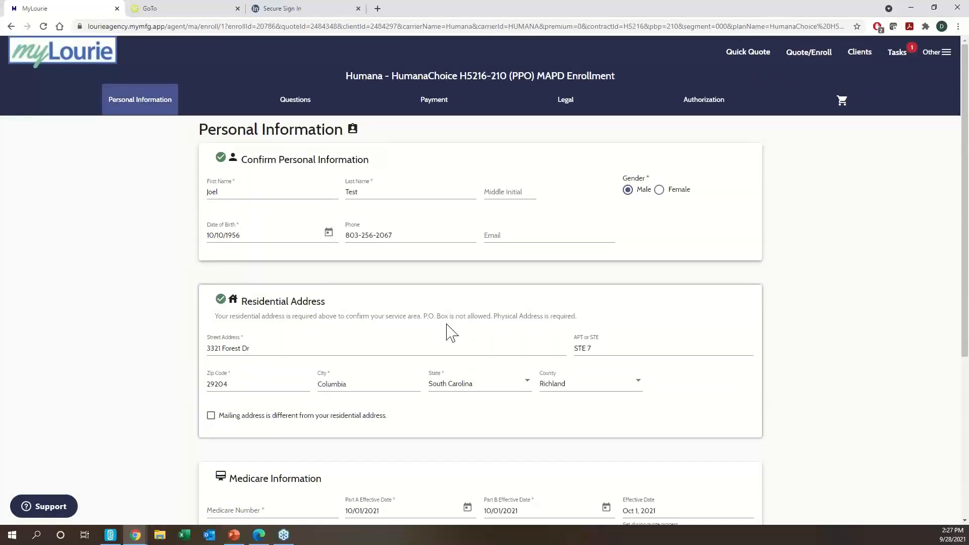
- Enter the applicant's Medicare number and save Personal Information
scroll(423, 330, down, 1)
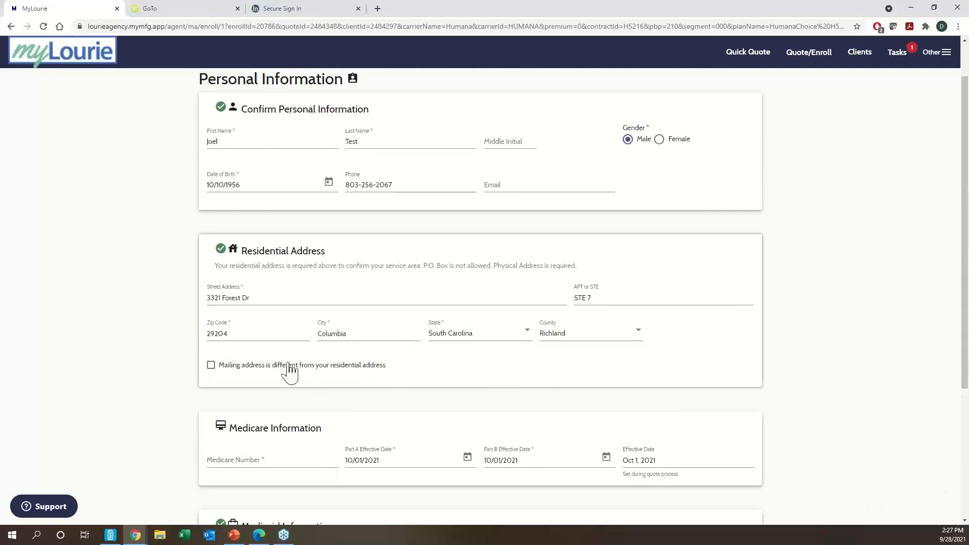
scroll(272, 374, down, 2)
click(267, 360)
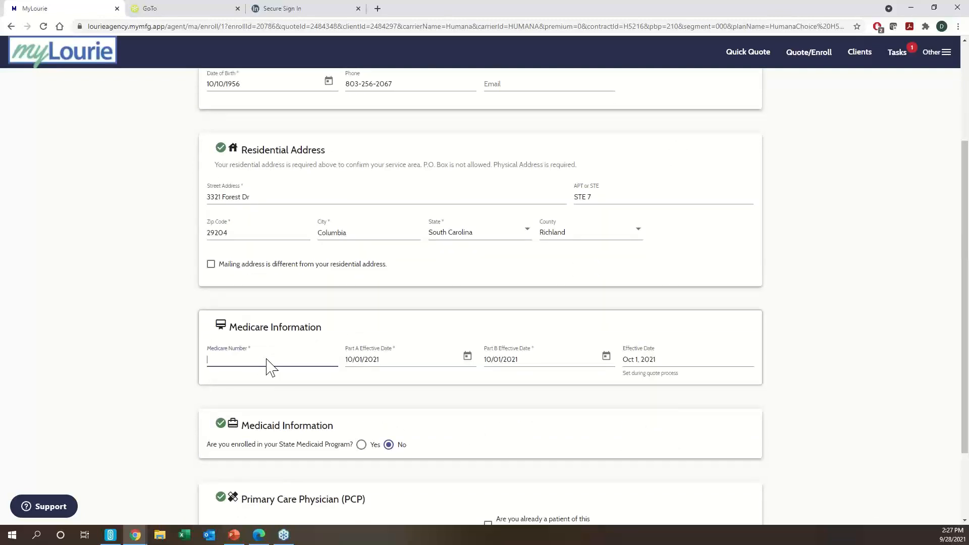
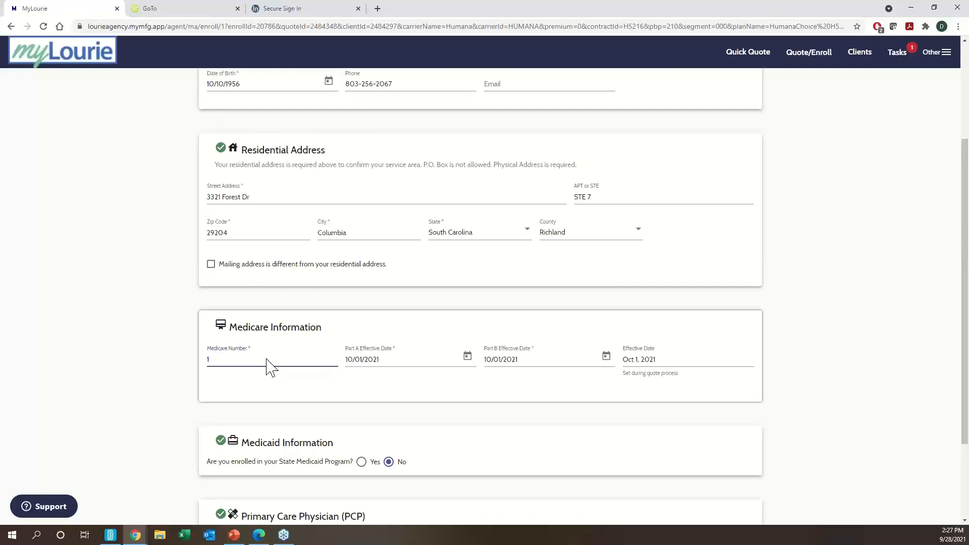
scroll(671, 348, down, 2)
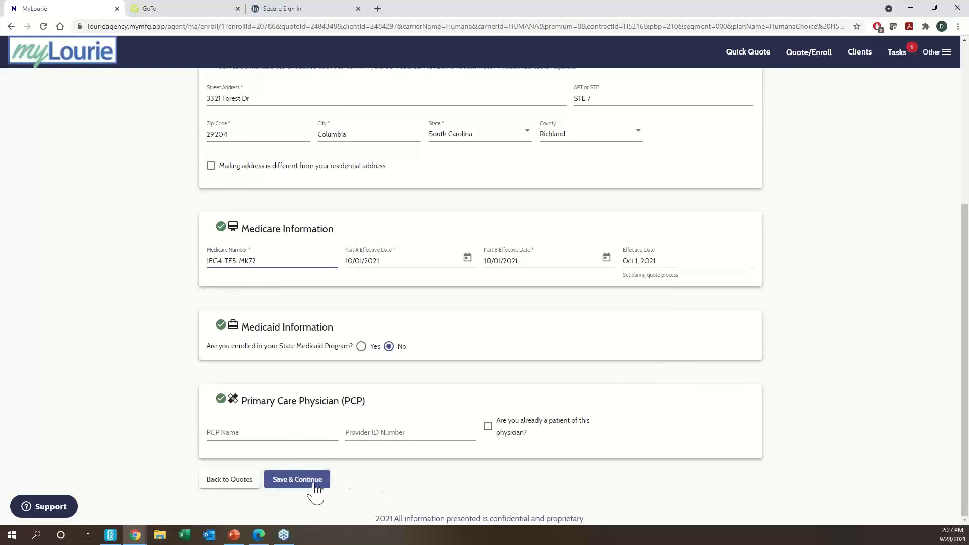
click(315, 487)
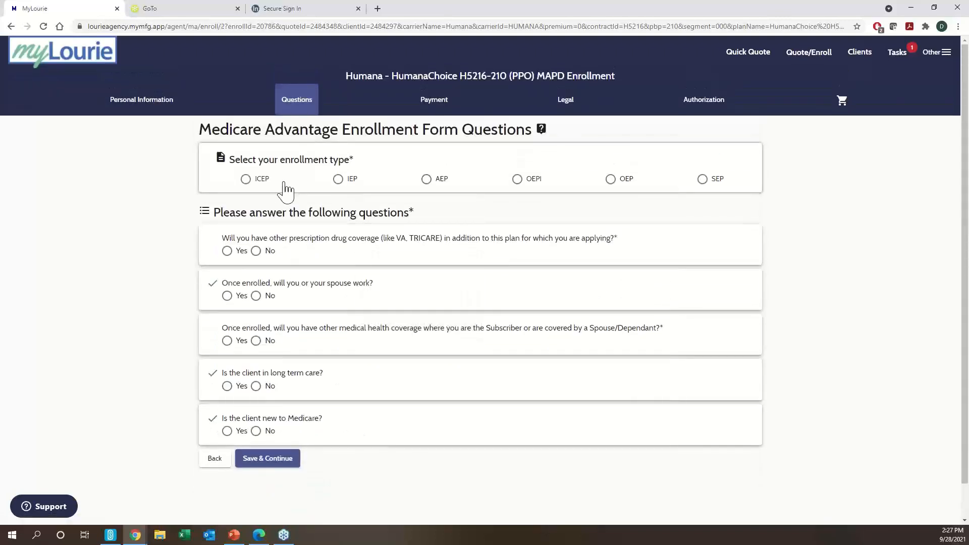
- Select IEP, answer No to other drug and medical coverage, and choose Coupon Book payment
click(339, 181)
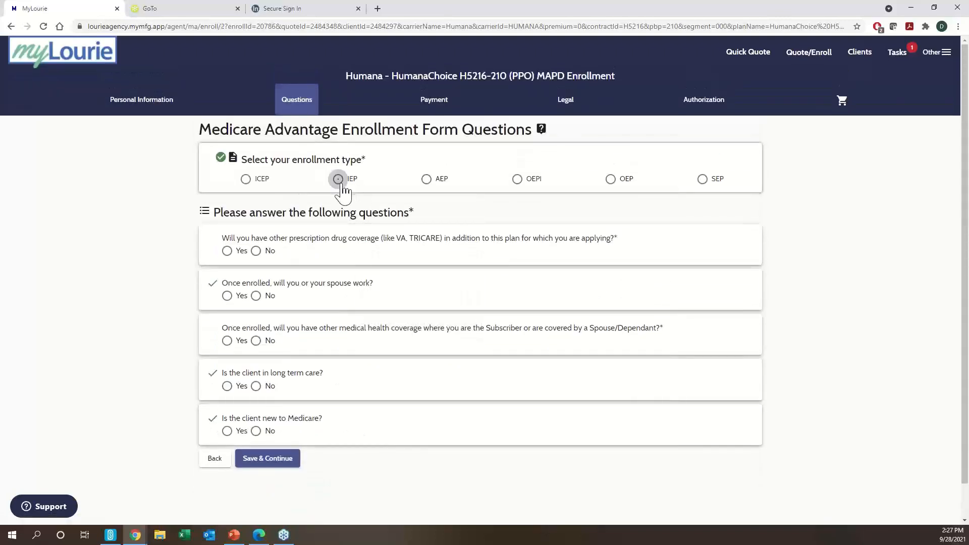
click(256, 251)
click(256, 341)
click(265, 459)
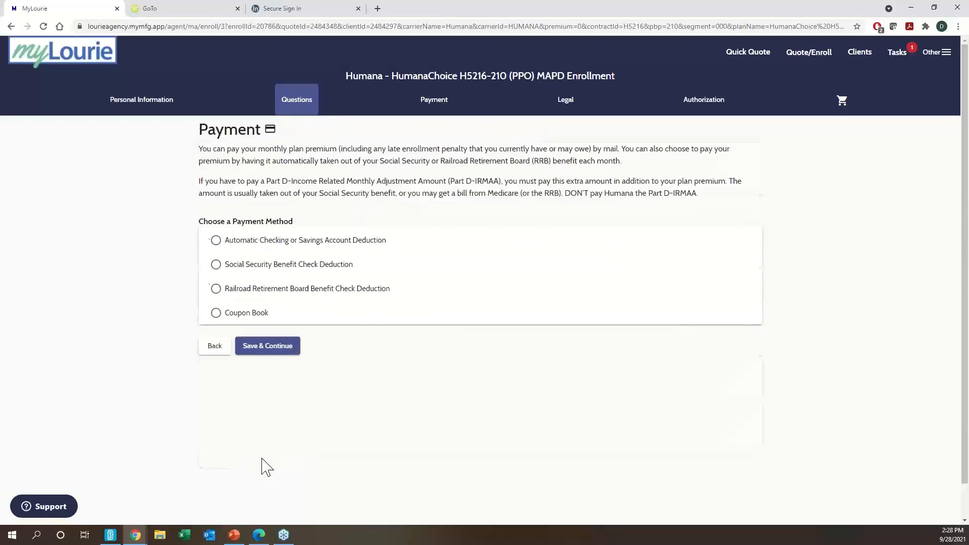
click(245, 314)
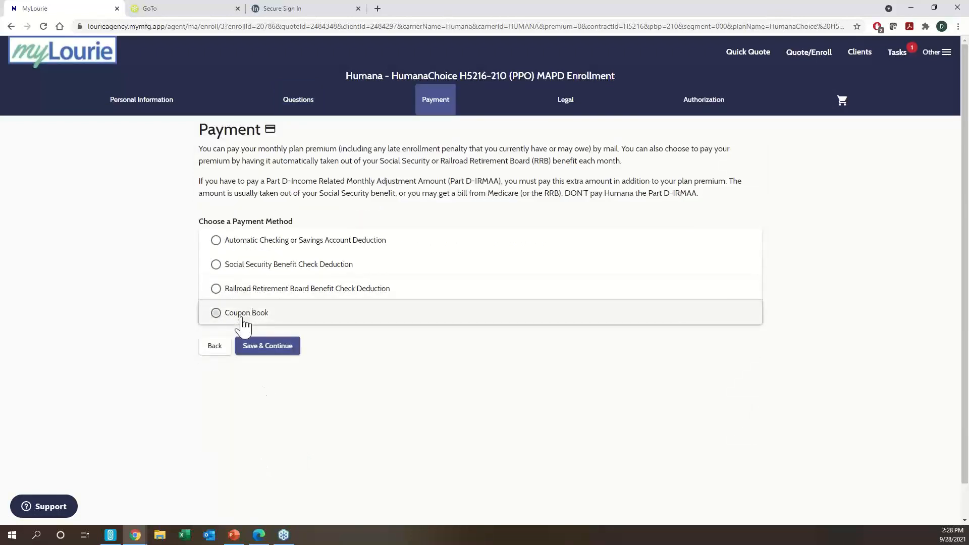
click(278, 389)
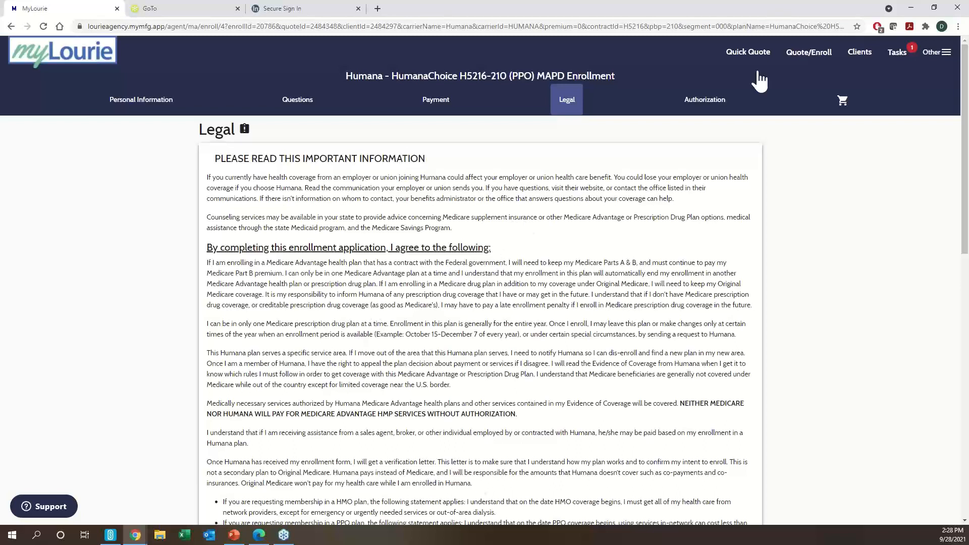
- Open the Connect calling page from the Clients menu
click(860, 56)
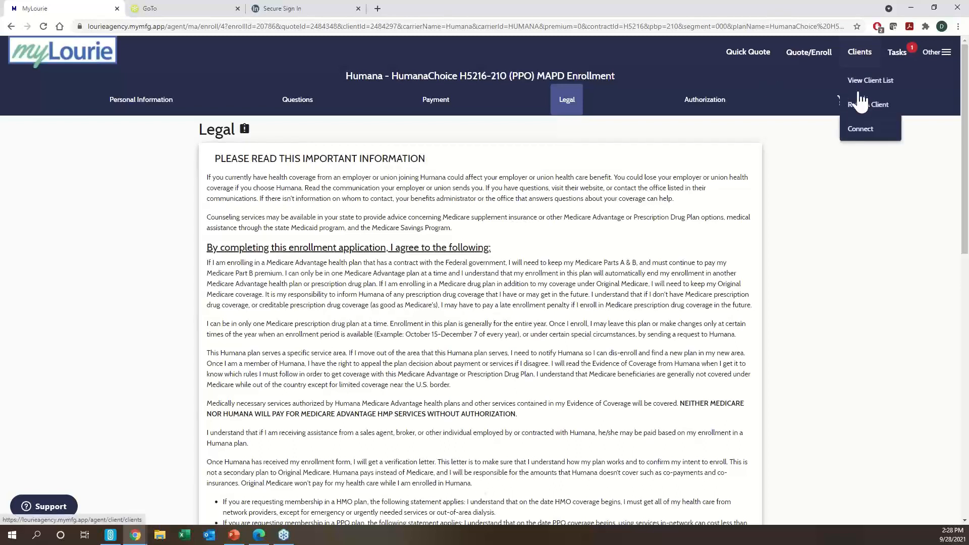
click(859, 131)
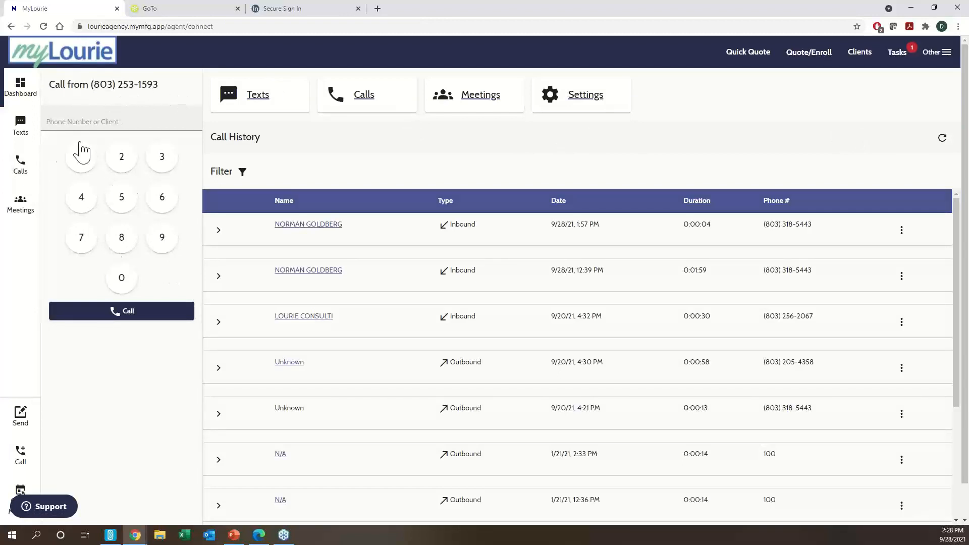
- Bring up the GoTo web phone's dial keypad, then return to the MyLourie enrollment tab
click(552, 103)
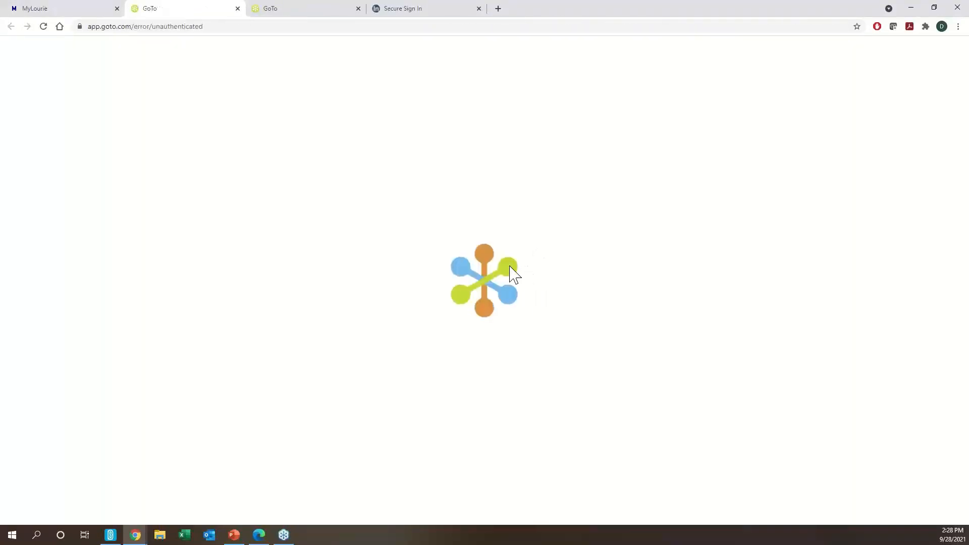
click(484, 309)
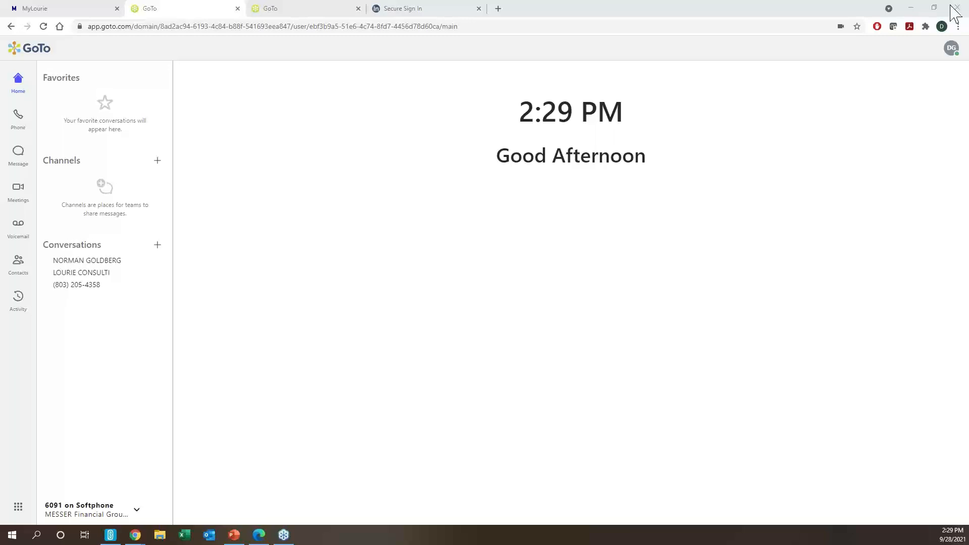
click(16, 125)
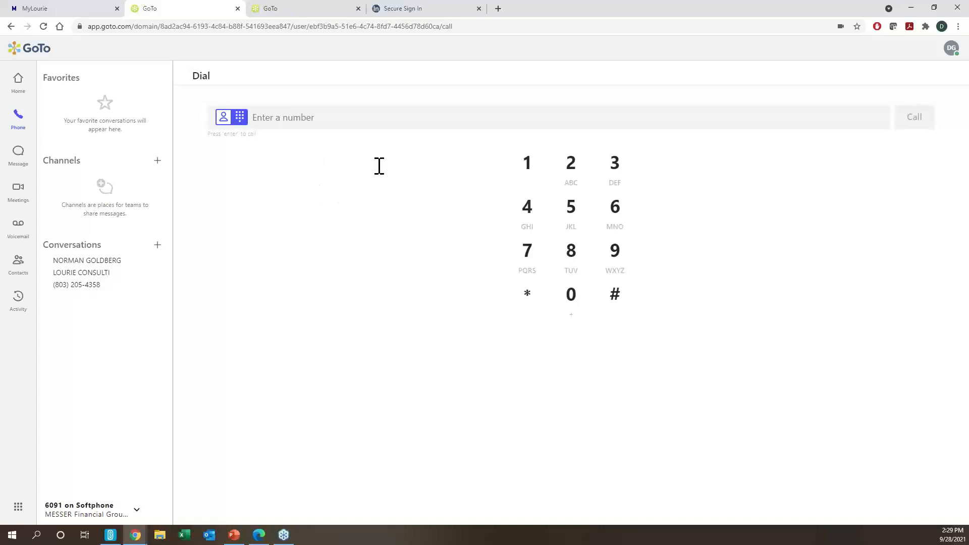
click(35, 8)
- Go back to the Legal page, tick the legal-information attestation, and save
click(11, 26)
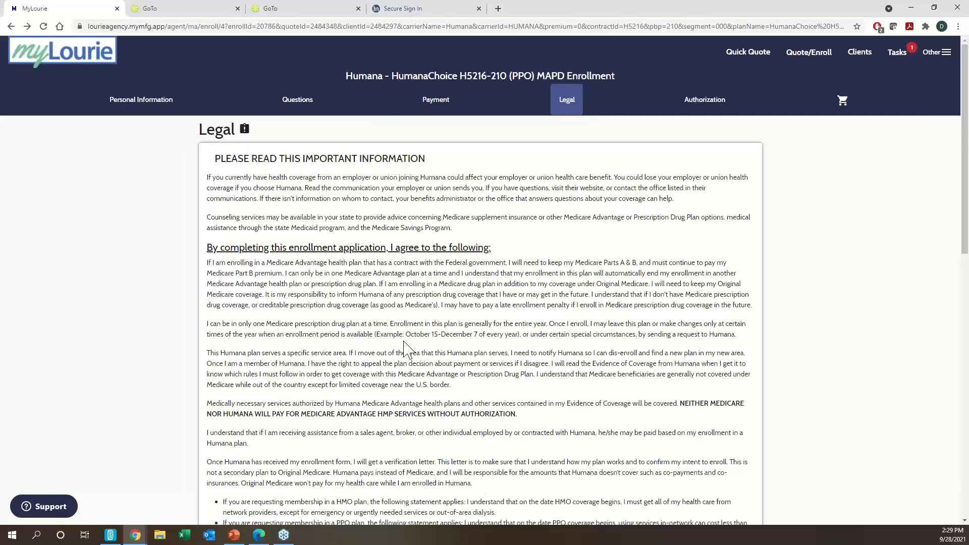
scroll(406, 353, down, 1)
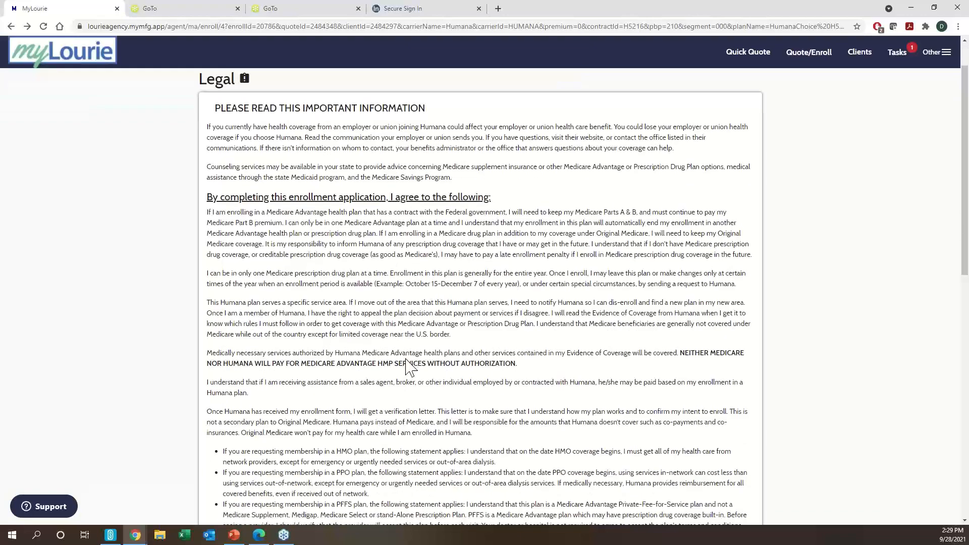
scroll(408, 359, down, 12)
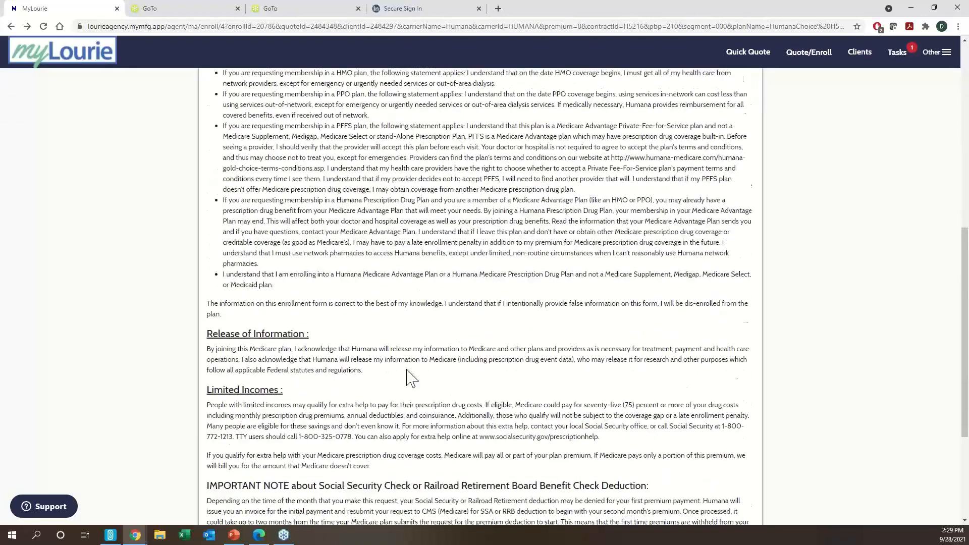
click(202, 452)
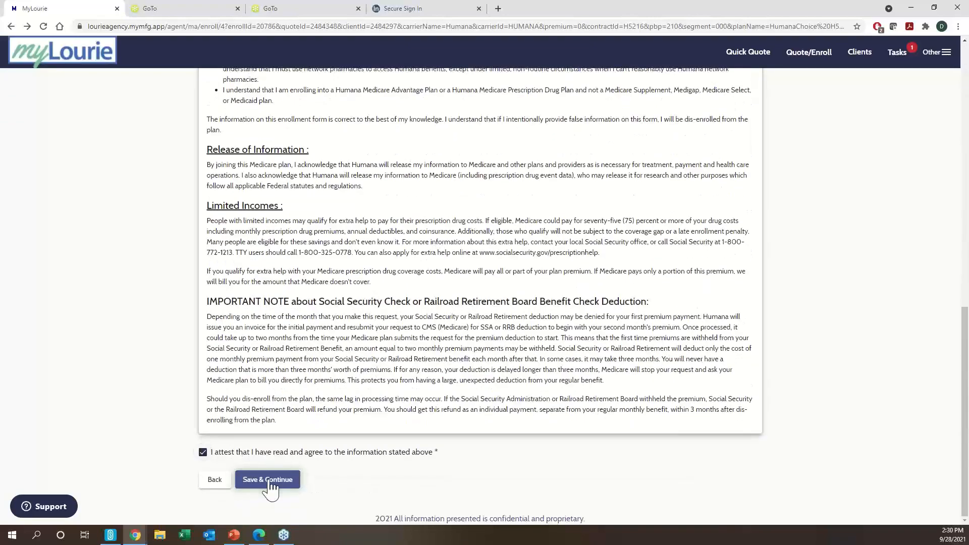
click(269, 481)
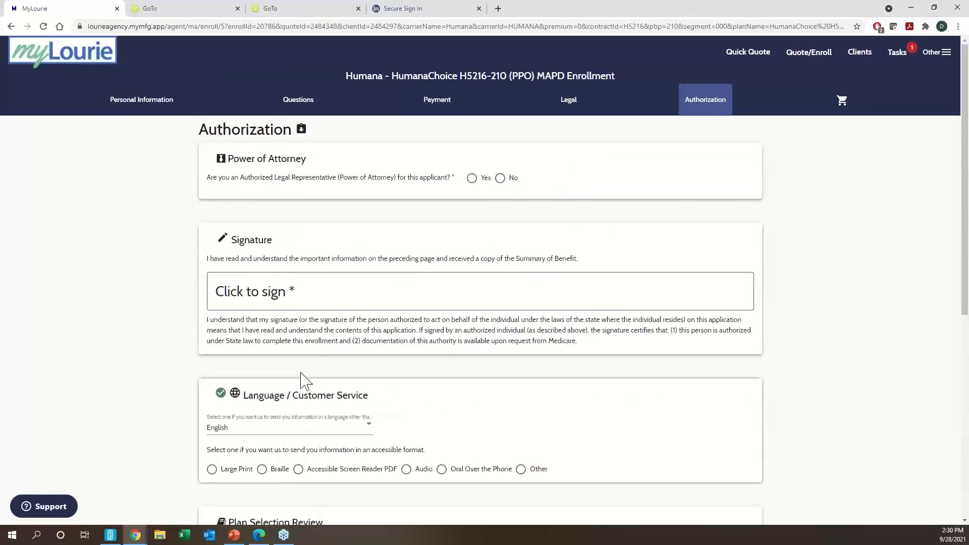
- Answer No to Power of Attorney and insert a typed signature with the applicant's name
click(500, 178)
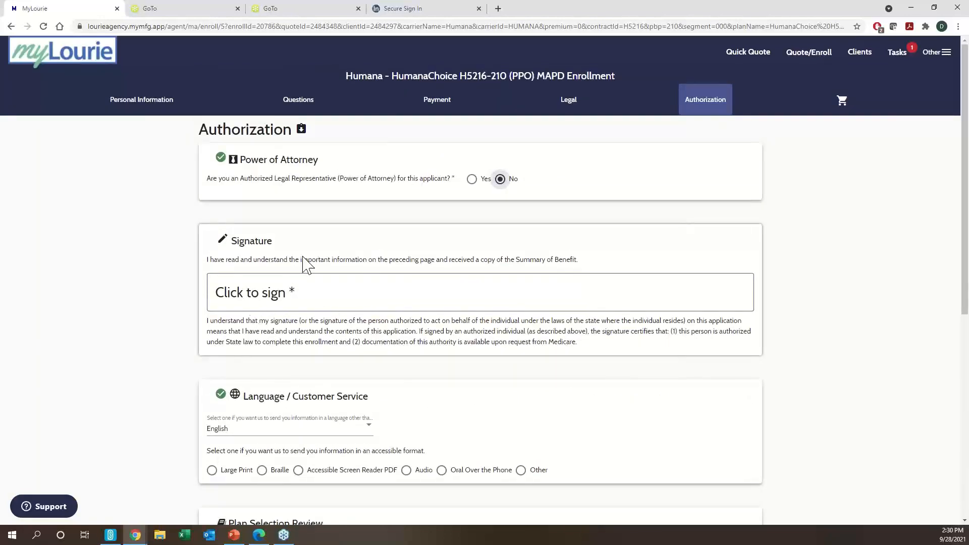
click(382, 307)
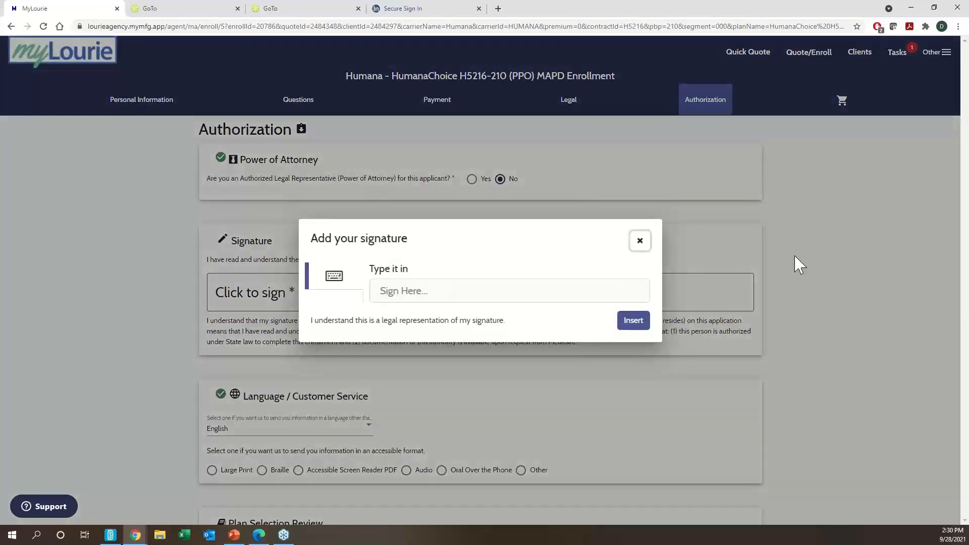
click(532, 288)
text(Joel)
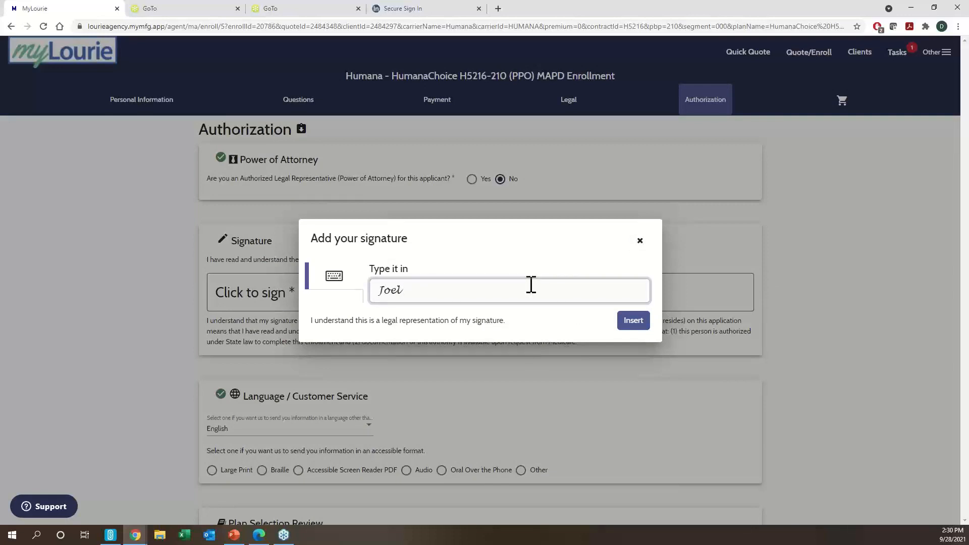
text( Test)
click(632, 322)
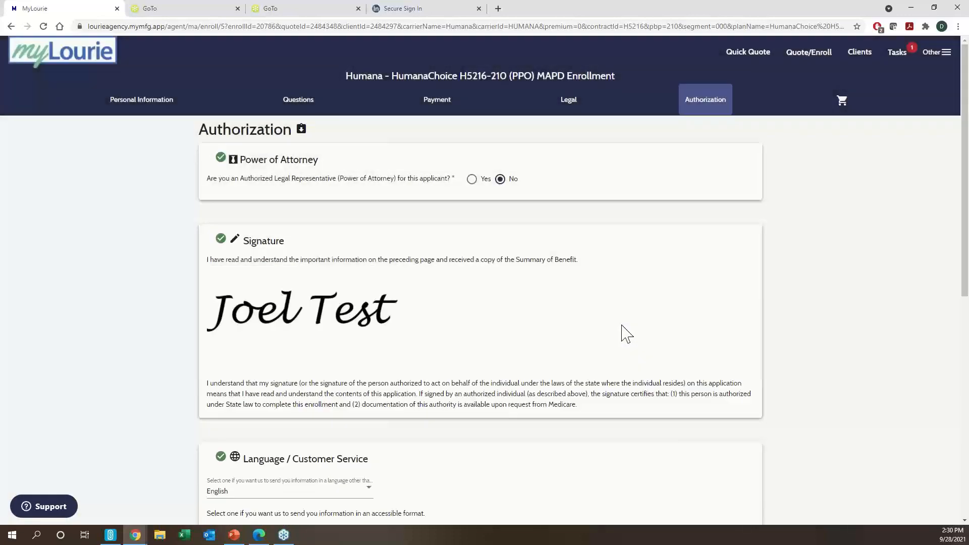
scroll(501, 252, down, 6)
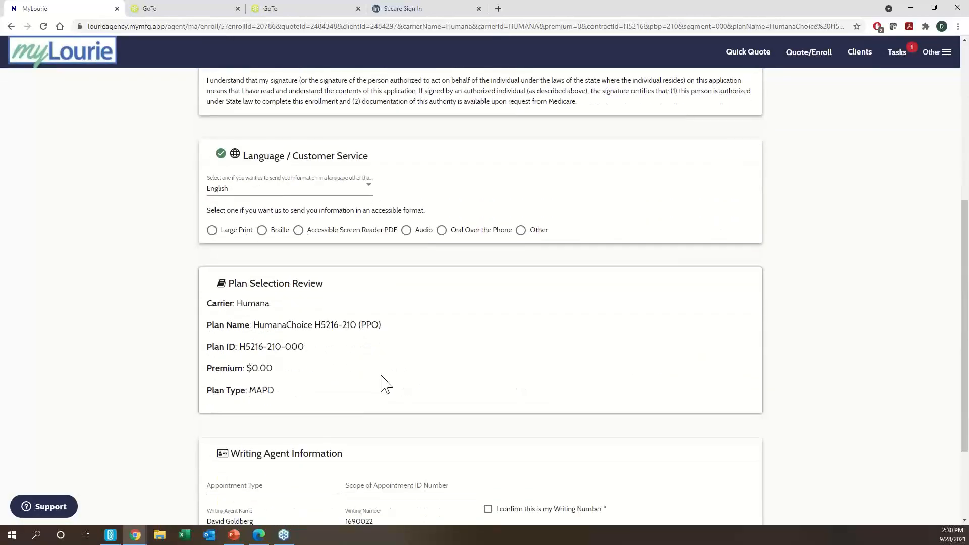
scroll(384, 383, down, 3)
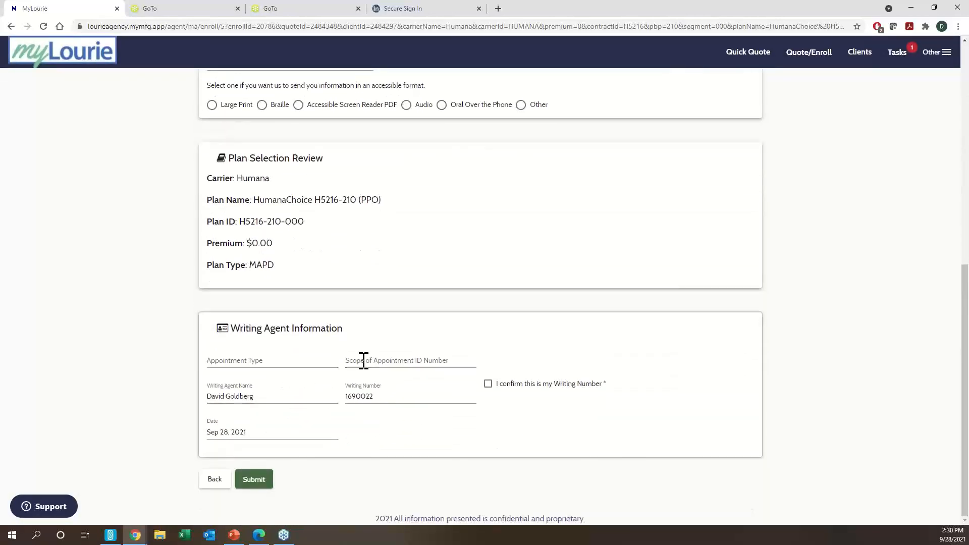